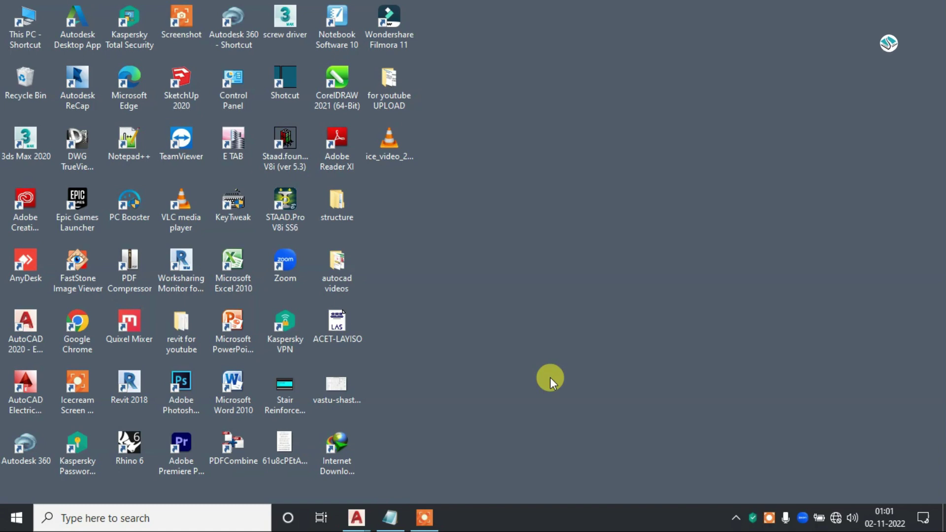
Step: Glance at the lesson notes, then bring up the AutoCAD floor-plan drawing maximized
{"action": "left_click", "coordinate": [379, 512]}
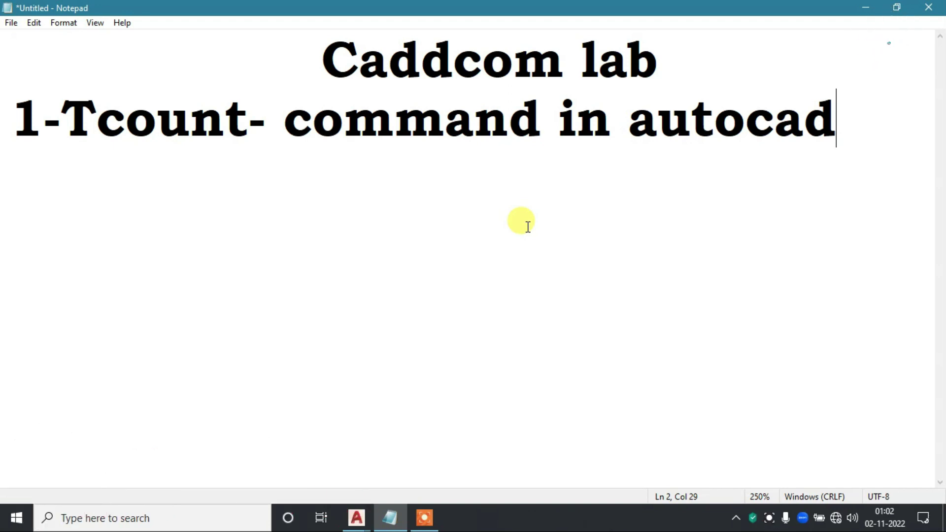
{"action": "left_click", "coordinate": [865, 8]}
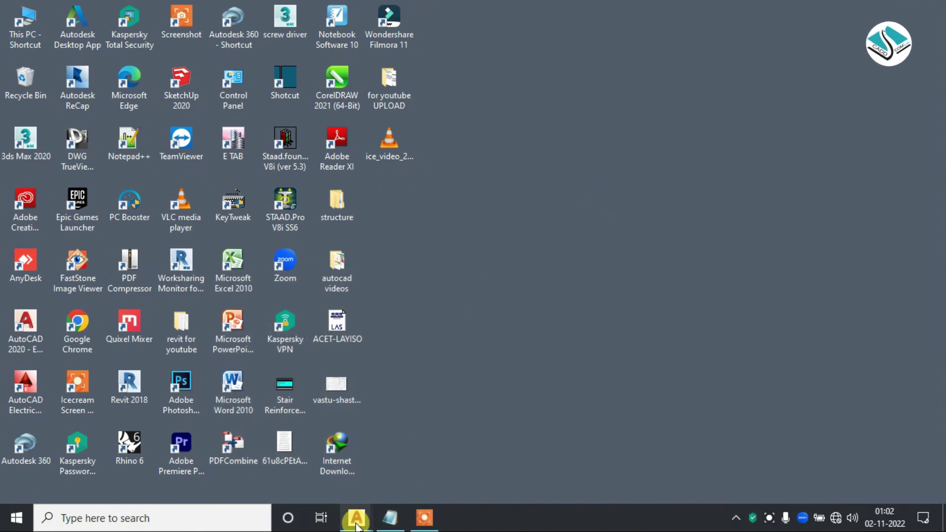
{"action": "left_click", "coordinate": [451, 455]}
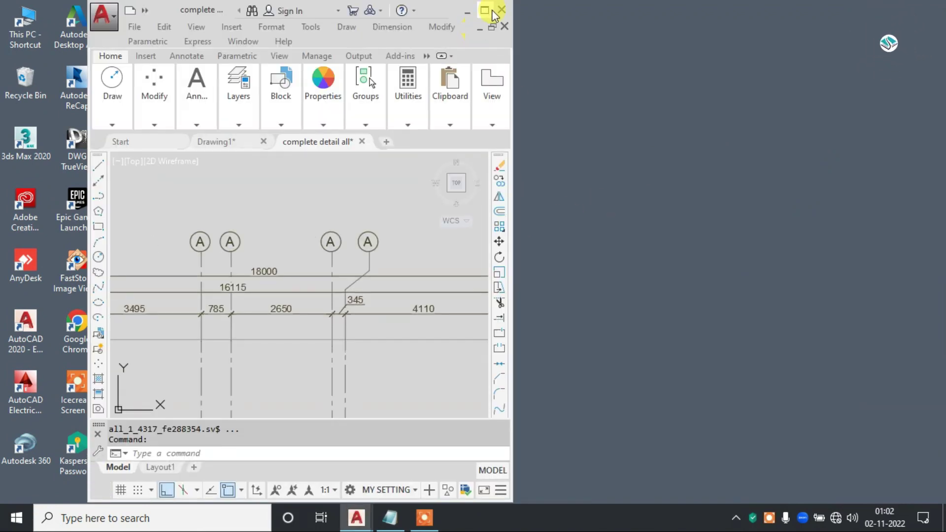
{"action": "left_click", "coordinate": [493, 11]}
Step: Pan and zoom to frame the top row of A grid bubbles and their dimensions
{"action": "scroll", "coordinate": [376, 243], "scroll_direction": "up", "scroll_amount": 2}
{"action": "scroll", "coordinate": [376, 211], "scroll_direction": "down", "scroll_amount": 4}
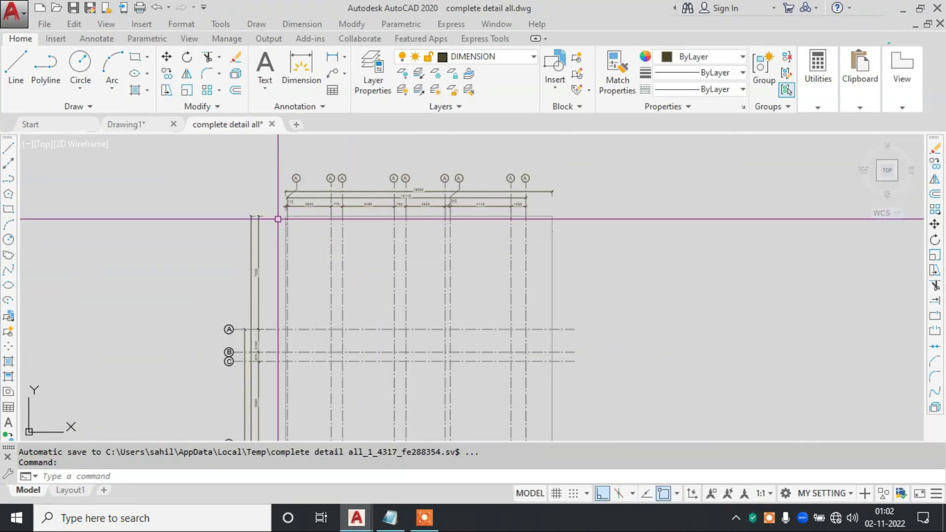
{"action": "middle_click_drag", "start_coordinate": [305, 261], "coordinate": [331, 216]}
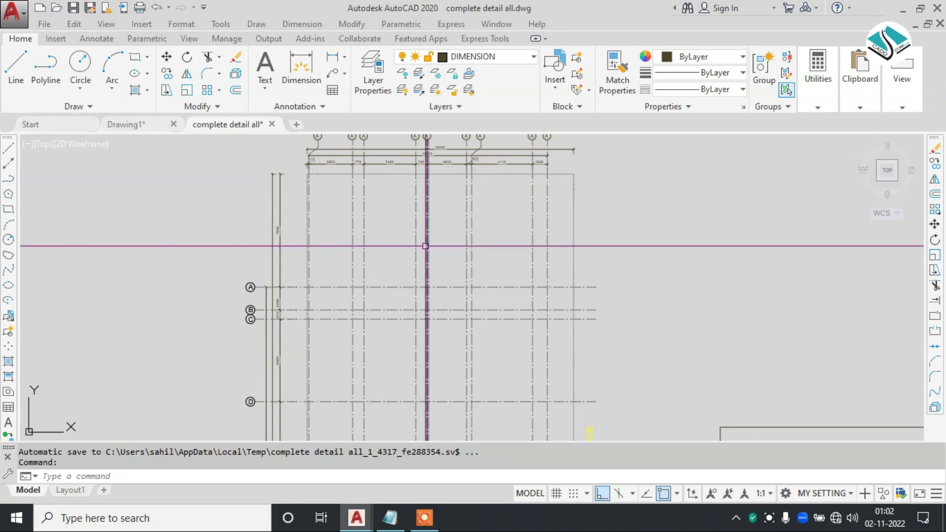
{"action": "middle_click_drag", "start_coordinate": [425, 246], "coordinate": [416, 249]}
{"action": "scroll", "coordinate": [357, 190], "scroll_direction": "up", "scroll_amount": 2}
{"action": "scroll", "coordinate": [302, 211], "scroll_direction": "up", "scroll_amount": 2}
{"action": "middle_click_drag", "start_coordinate": [302, 211], "coordinate": [238, 217]}
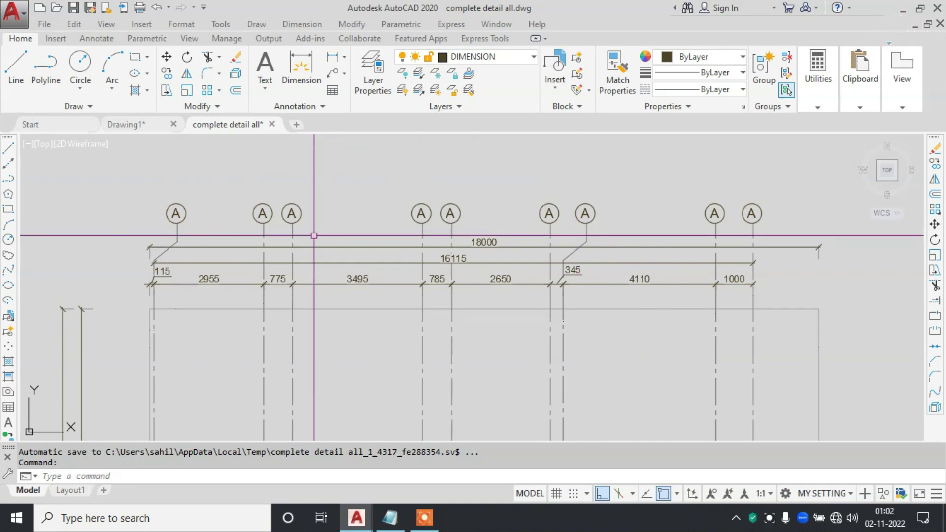
{"action": "middle_click_drag", "start_coordinate": [249, 232], "coordinate": [294, 226]}
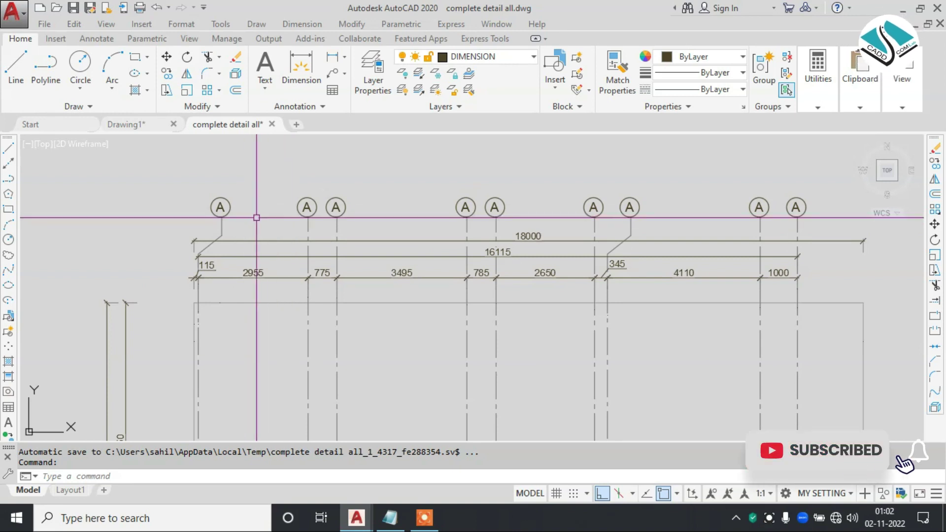
{"action": "scroll", "coordinate": [286, 206], "scroll_direction": "up", "scroll_amount": 2}
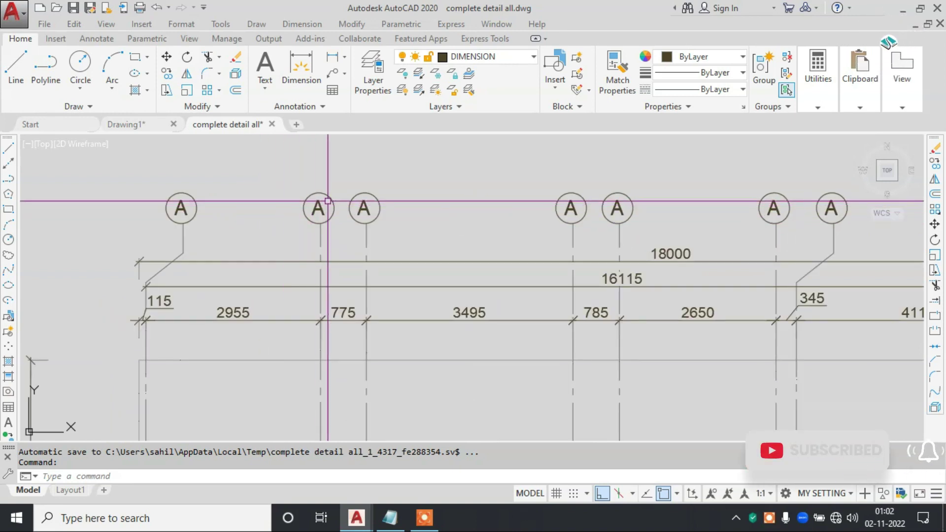
Step: Open a bubble label for editing and cancel, then reframe the top bubbles
{"action": "double_click", "coordinate": [315, 202]}
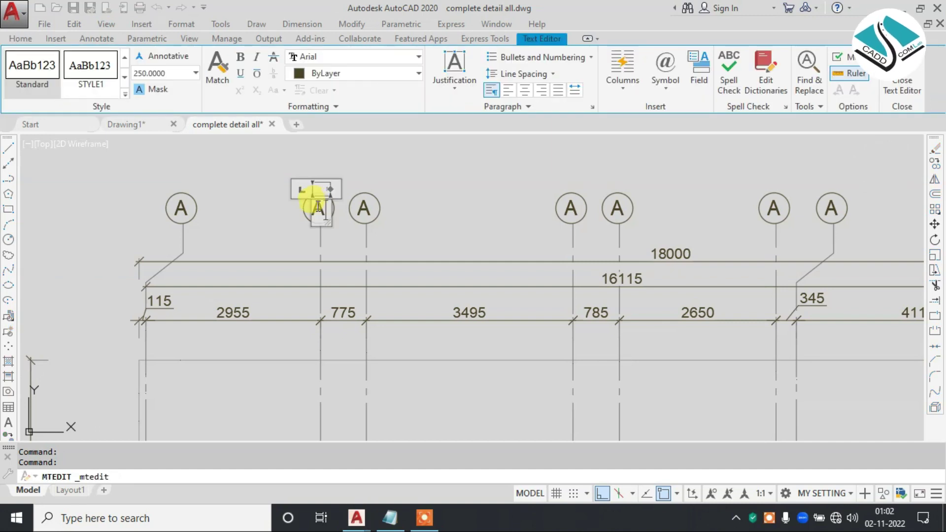
{"action": "key", "text": "Escape"}
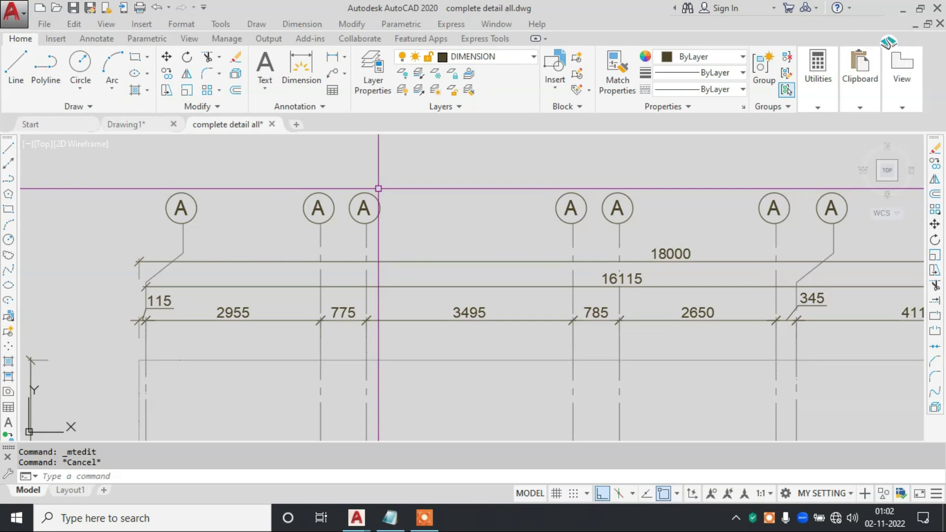
{"action": "scroll", "coordinate": [359, 190], "scroll_direction": "down", "scroll_amount": 3}
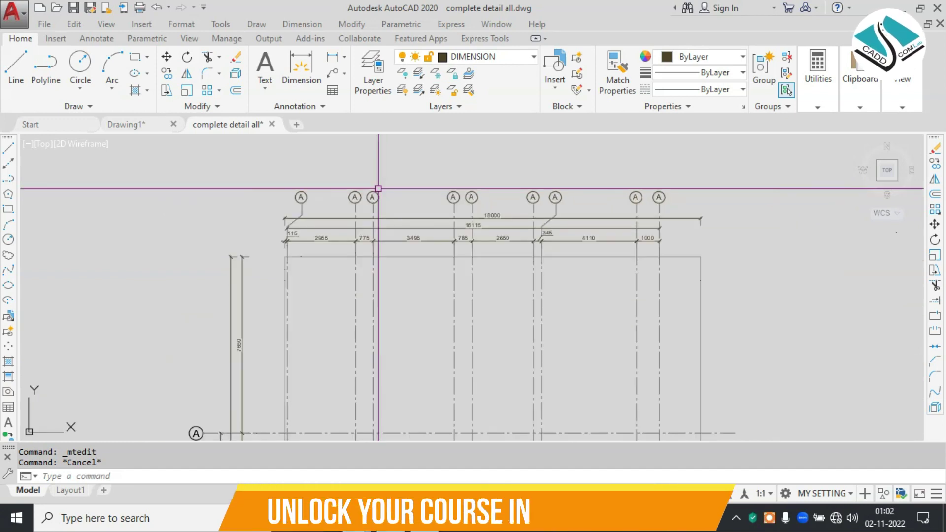
{"action": "scroll", "coordinate": [359, 305], "scroll_direction": "down", "scroll_amount": 2}
{"action": "scroll", "coordinate": [360, 232], "scroll_direction": "down", "scroll_amount": 1}
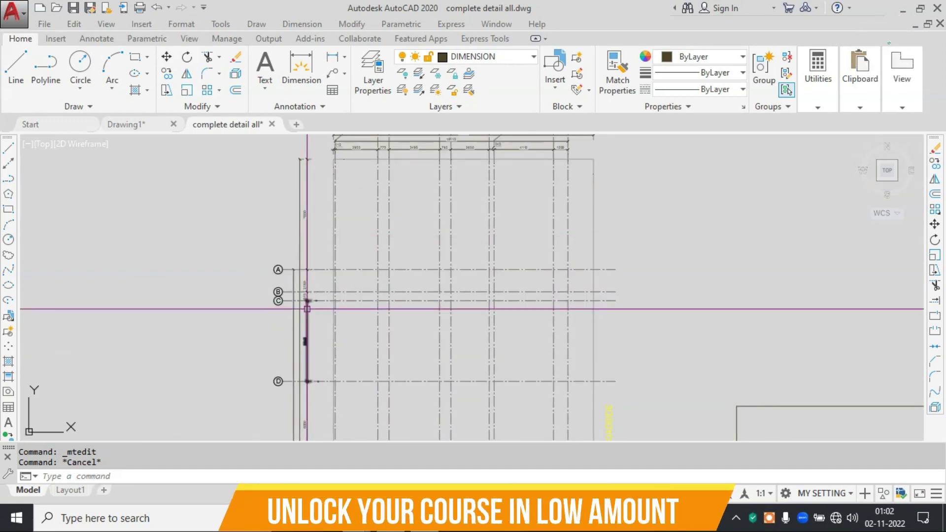
{"action": "middle_click_drag", "start_coordinate": [303, 296], "coordinate": [335, 152]}
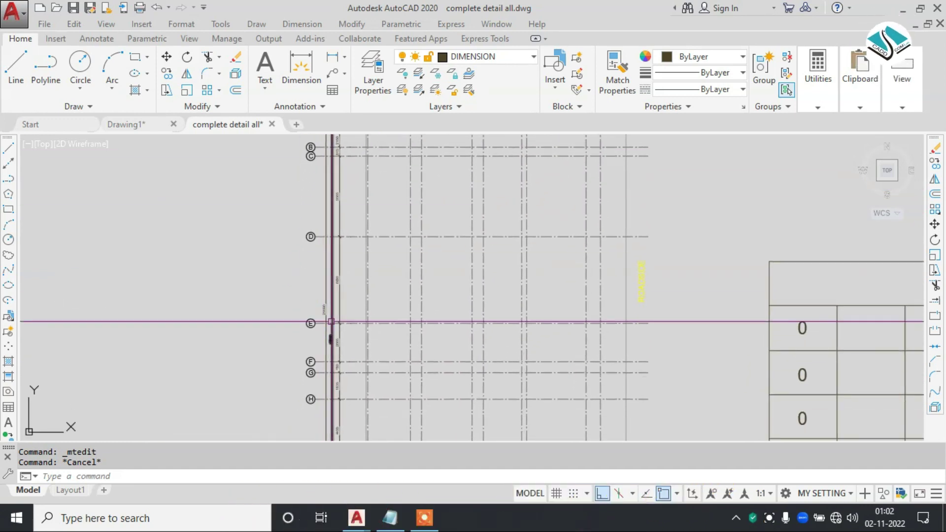
{"action": "middle_click_drag", "start_coordinate": [391, 210], "coordinate": [376, 361]}
{"action": "scroll", "coordinate": [439, 190], "scroll_direction": "up", "scroll_amount": 2}
{"action": "middle_click_drag", "start_coordinate": [439, 190], "coordinate": [379, 312]}
{"action": "scroll", "coordinate": [430, 257], "scroll_direction": "up", "scroll_amount": 2}
{"action": "middle_click_drag", "start_coordinate": [433, 270], "coordinate": [432, 230]}
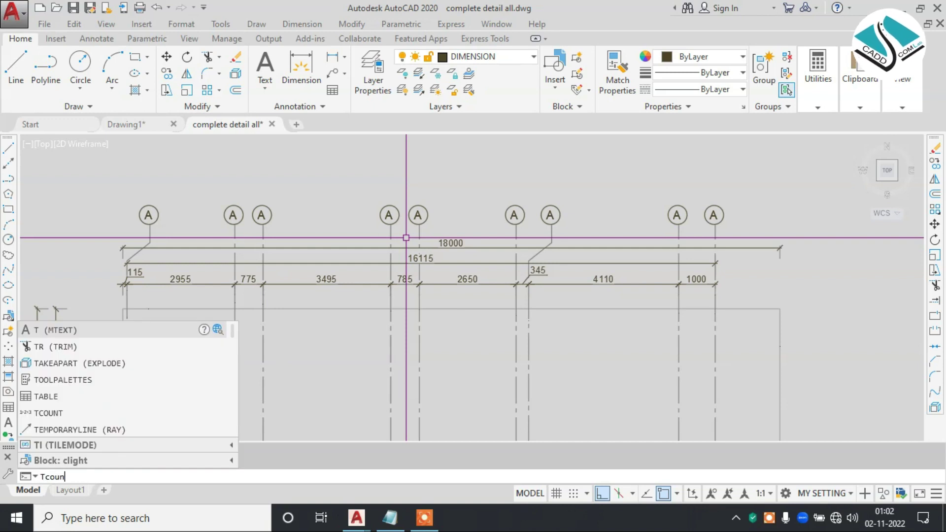
Step: Start TCOUNT and window-select the nine A grid bubbles along the top
{"action": "key", "text": "Return"}
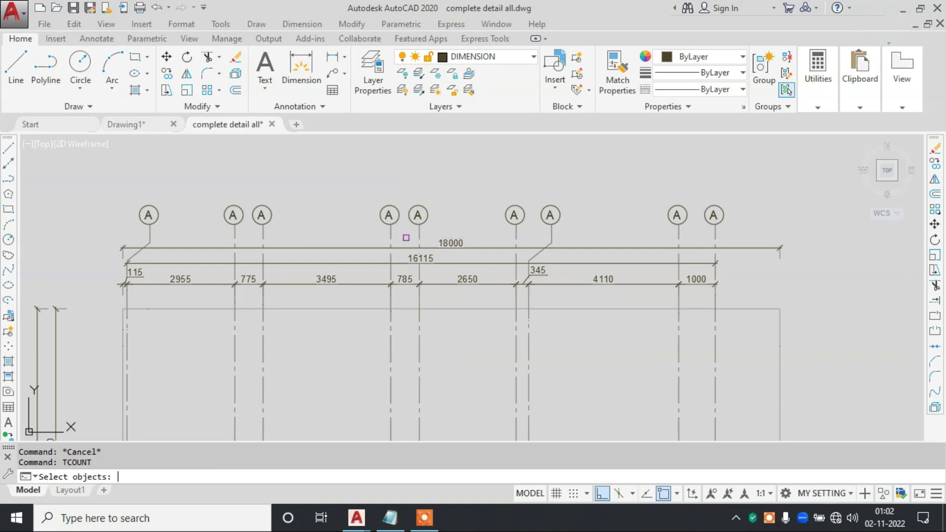
{"action": "left_click", "coordinate": [73, 477]}
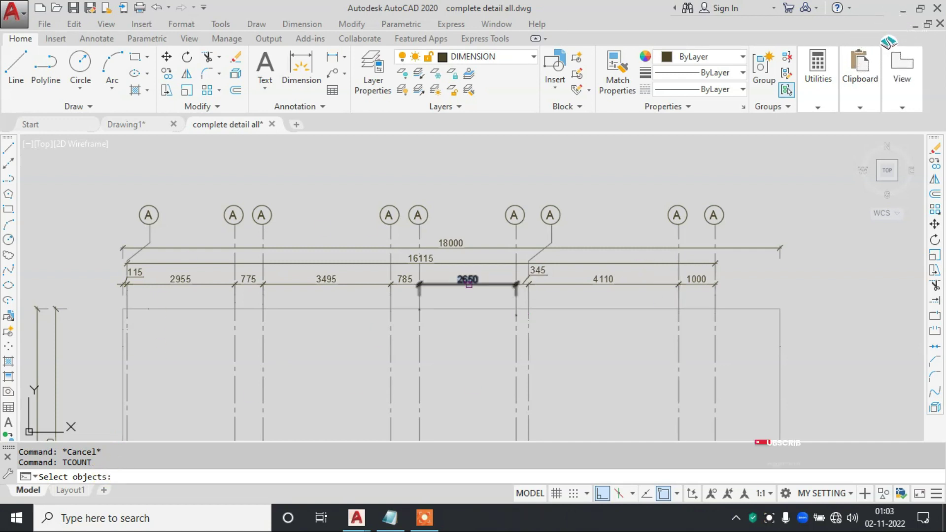
{"action": "middle_click_drag", "start_coordinate": [371, 245], "coordinate": [401, 286]}
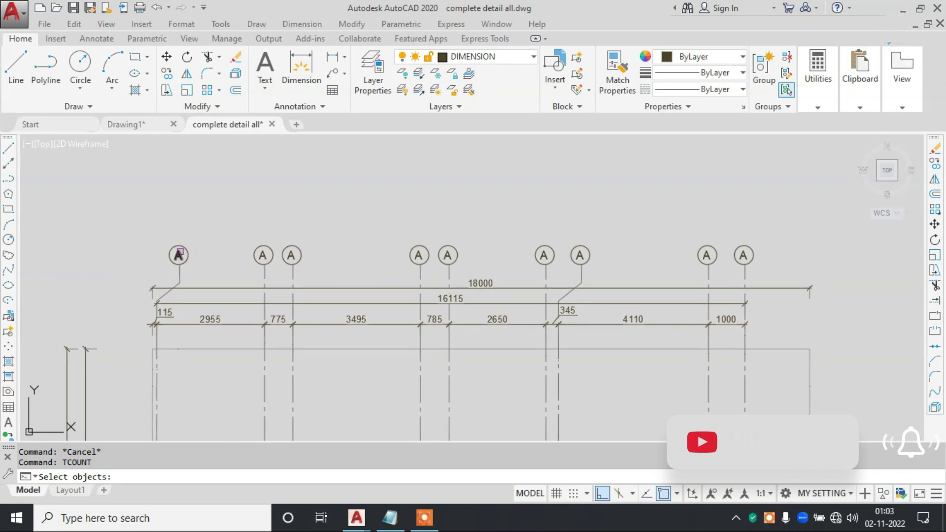
{"action": "left_click", "coordinate": [780, 195]}
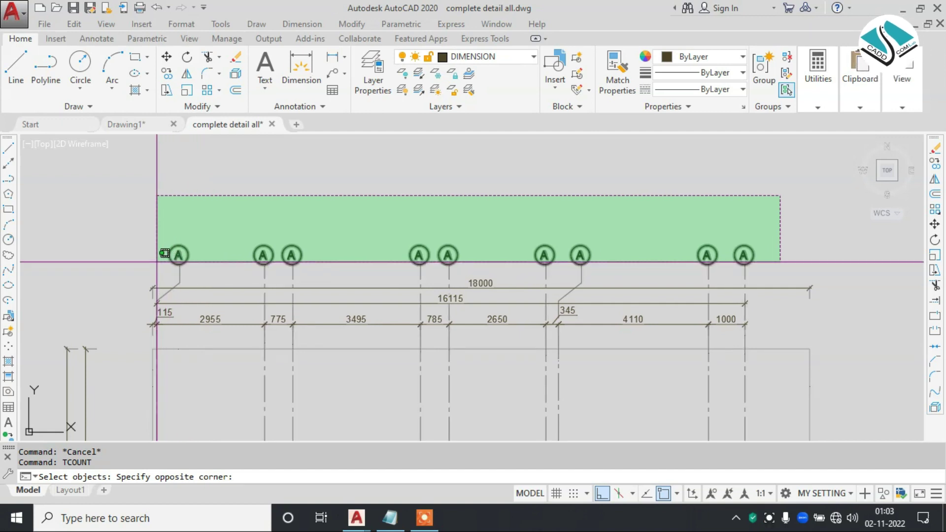
{"action": "left_click", "coordinate": [159, 265]}
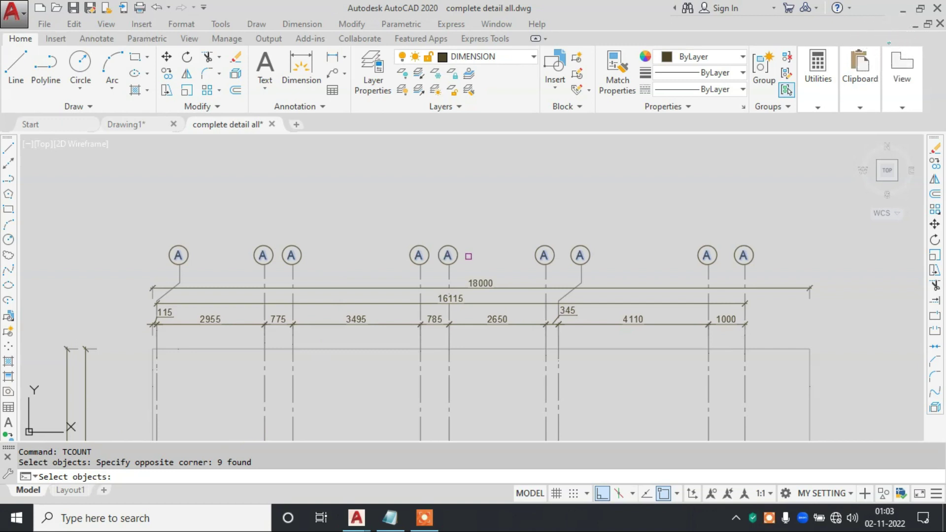
{"action": "key", "text": "Return"}
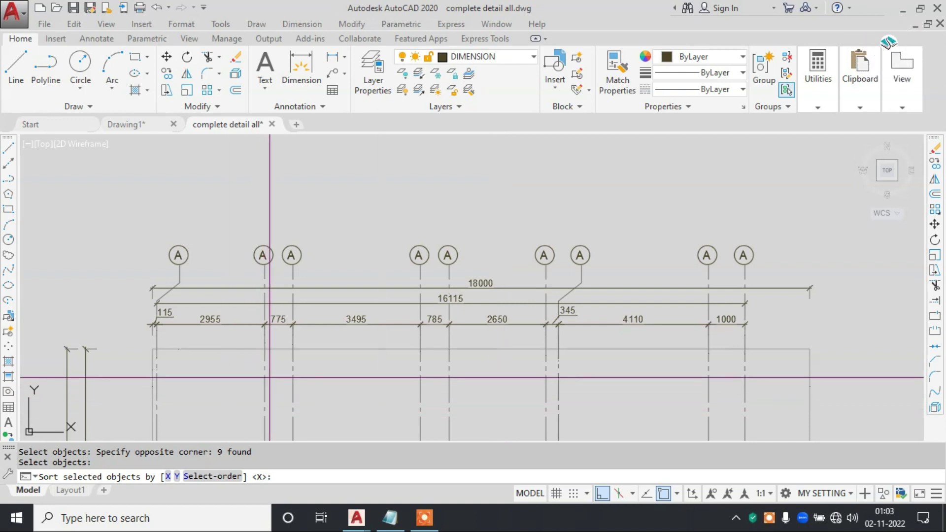
Step: Overwrite the nine bubbles as 1 to 9 using X sort, start 1 and increment 1
{"action": "left_click", "coordinate": [187, 455]}
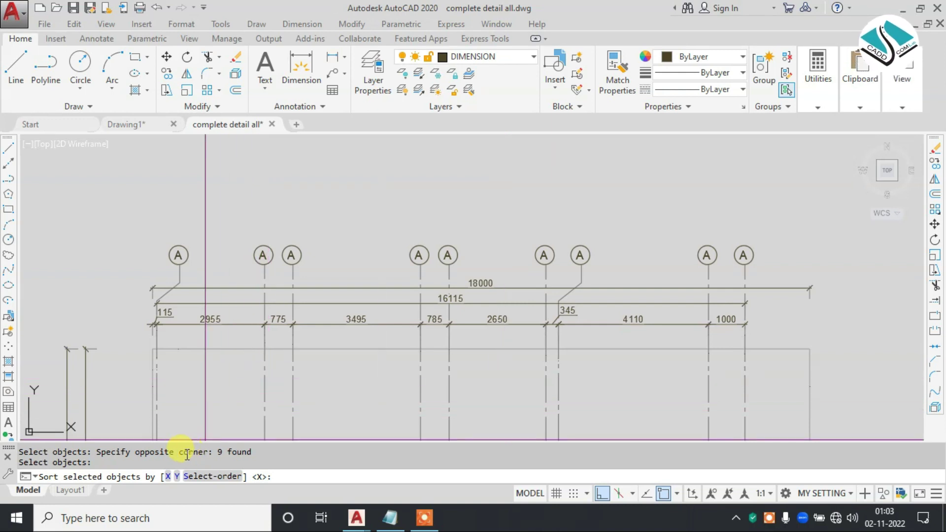
{"action": "left_click", "coordinate": [168, 476]}
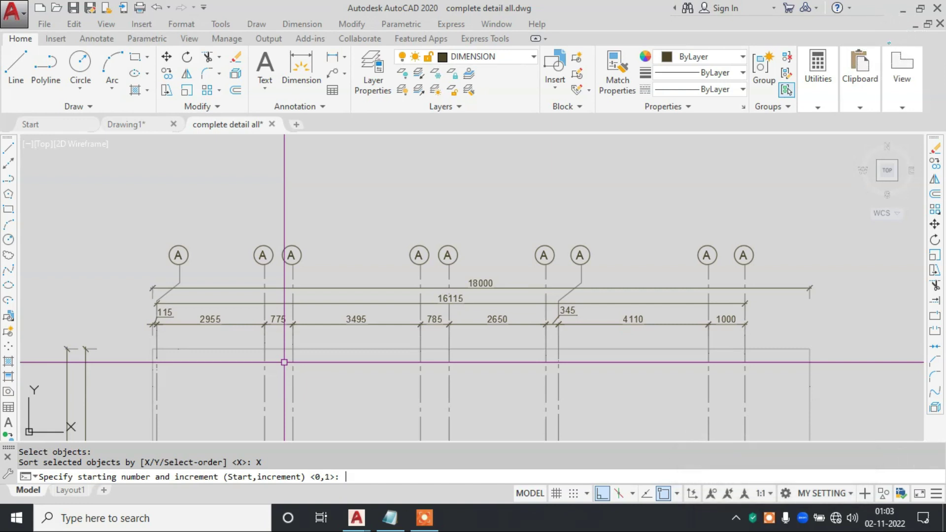
{"action": "type", "text": "1,1"}
{"action": "key", "text": "Return"}
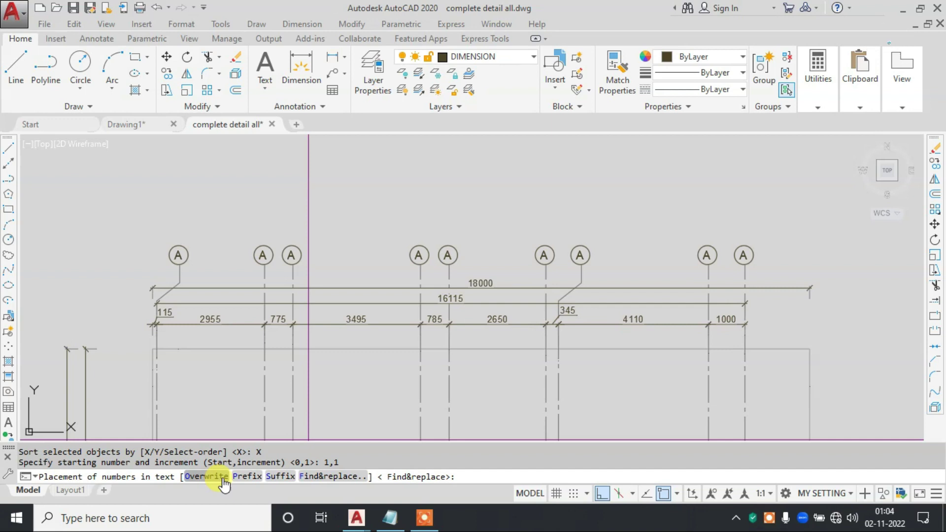
{"action": "left_click", "coordinate": [204, 479]}
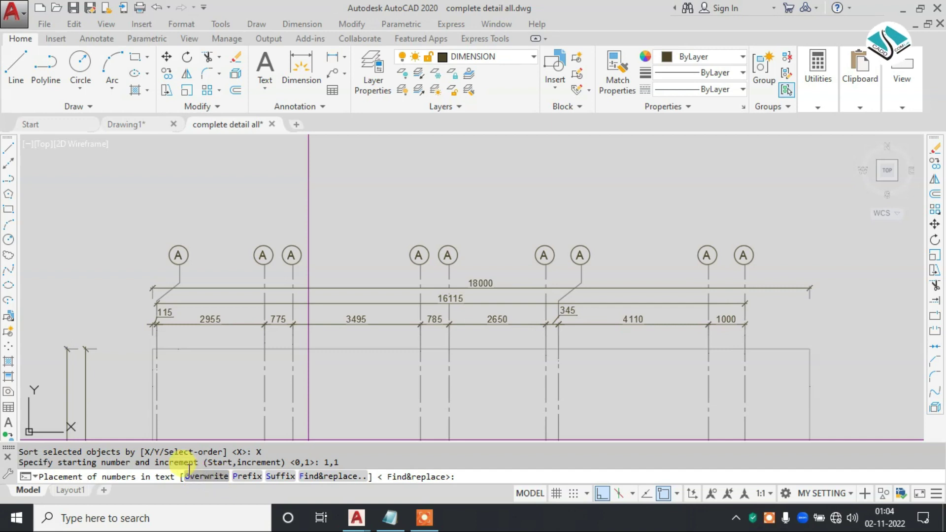
{"action": "left_click", "coordinate": [200, 476]}
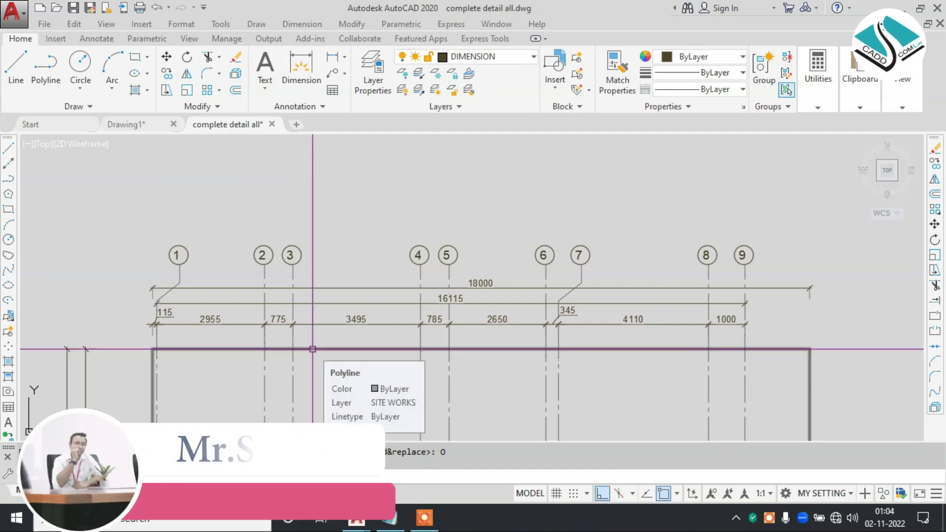
{"action": "scroll", "coordinate": [166, 266], "scroll_direction": "up", "scroll_amount": 2}
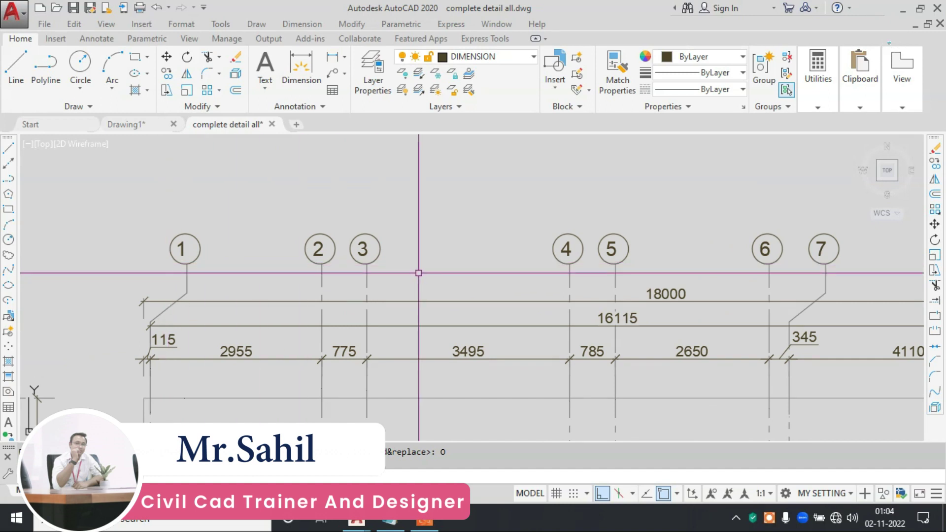
{"action": "middle_click_drag", "start_coordinate": [419, 272], "coordinate": [214, 278]}
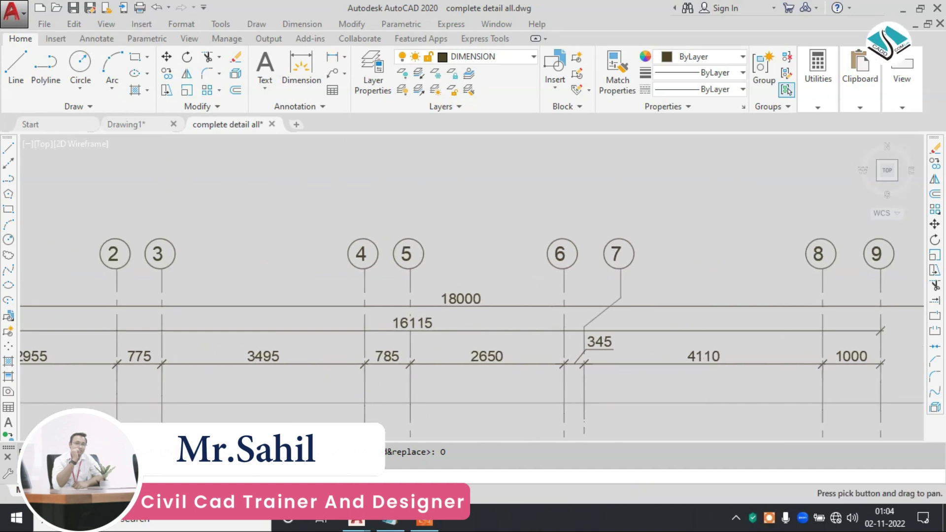
{"action": "middle_click_drag", "start_coordinate": [142, 287], "coordinate": [184, 294]}
{"action": "middle_click_drag", "start_coordinate": [26, 255], "coordinate": [182, 263]}
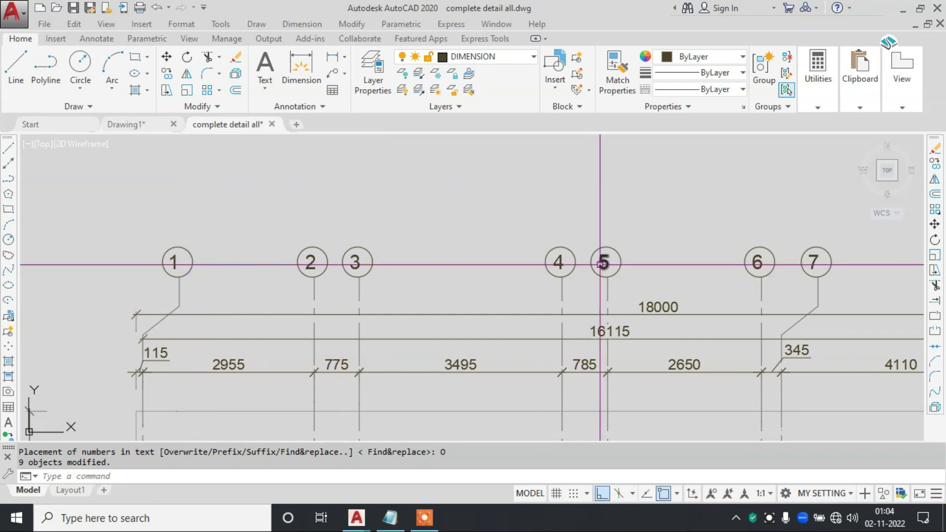
{"action": "middle_click_drag", "start_coordinate": [231, 264], "coordinate": [51, 255]}
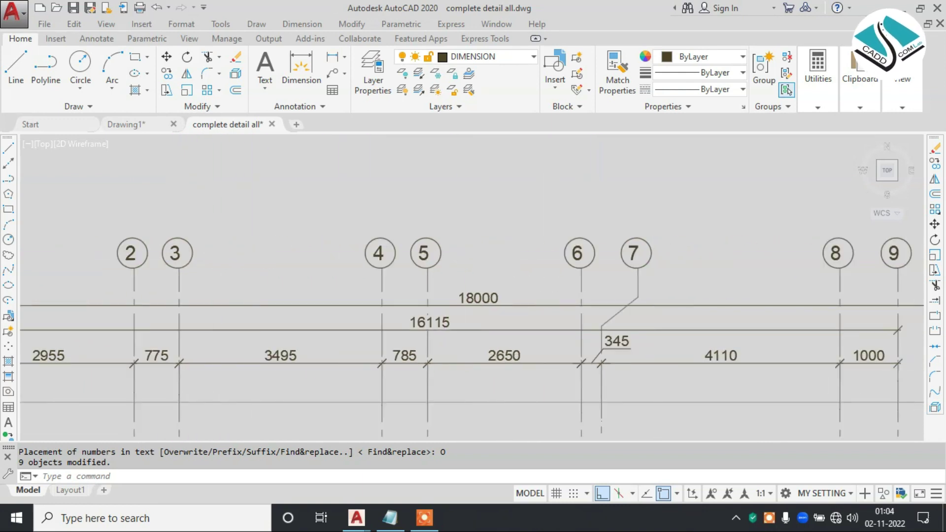
{"action": "middle_click_drag", "start_coordinate": [436, 274], "coordinate": [289, 274]}
{"action": "middle_click_drag", "start_coordinate": [467, 274], "coordinate": [311, 275]}
{"action": "middle_click_drag", "start_coordinate": [639, 274], "coordinate": [428, 261]}
{"action": "scroll", "coordinate": [522, 261], "scroll_direction": "down", "scroll_amount": 2}
{"action": "scroll", "coordinate": [522, 256], "scroll_direction": "up", "scroll_amount": 1}
{"action": "scroll", "coordinate": [434, 269], "scroll_direction": "up", "scroll_amount": 1}
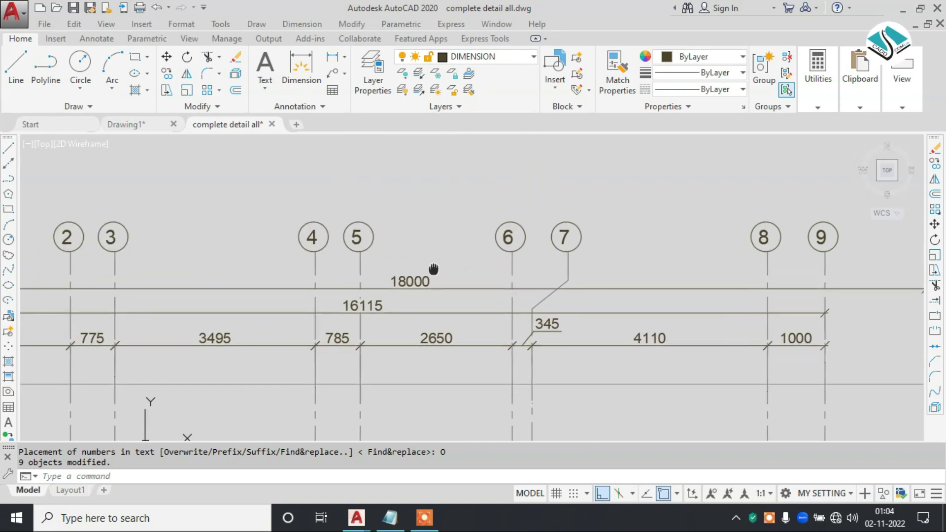
{"action": "scroll", "coordinate": [433, 269], "scroll_direction": "down", "scroll_amount": 2}
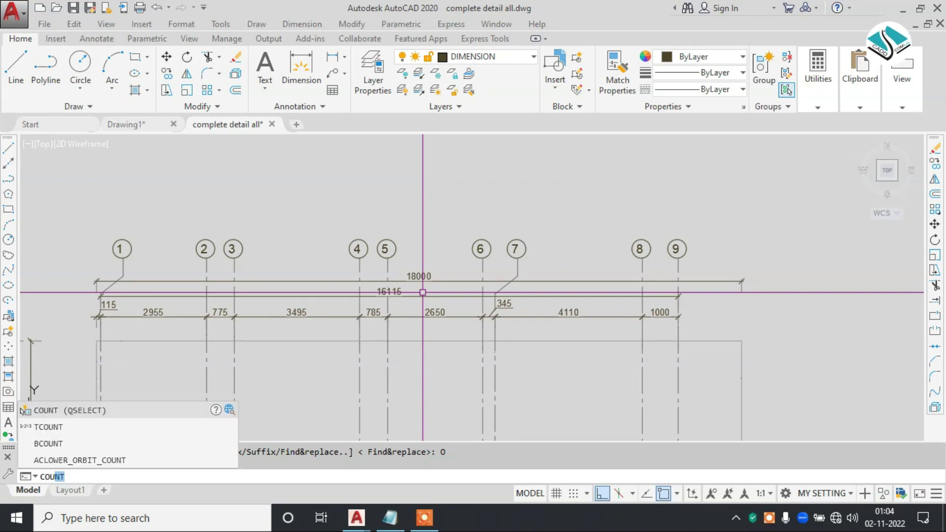
{"action": "key", "text": "BackSpace"}
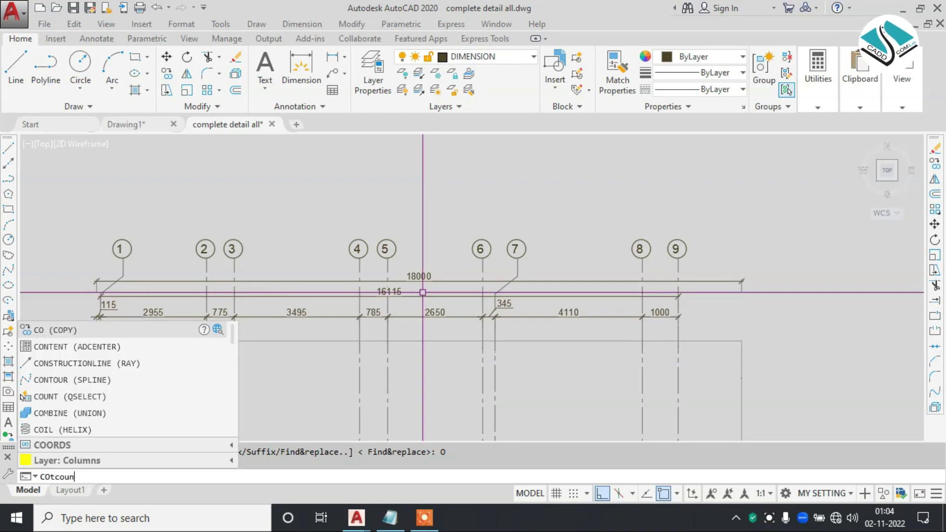
{"action": "key", "text": "Return"}
{"action": "key", "text": "Escape"}
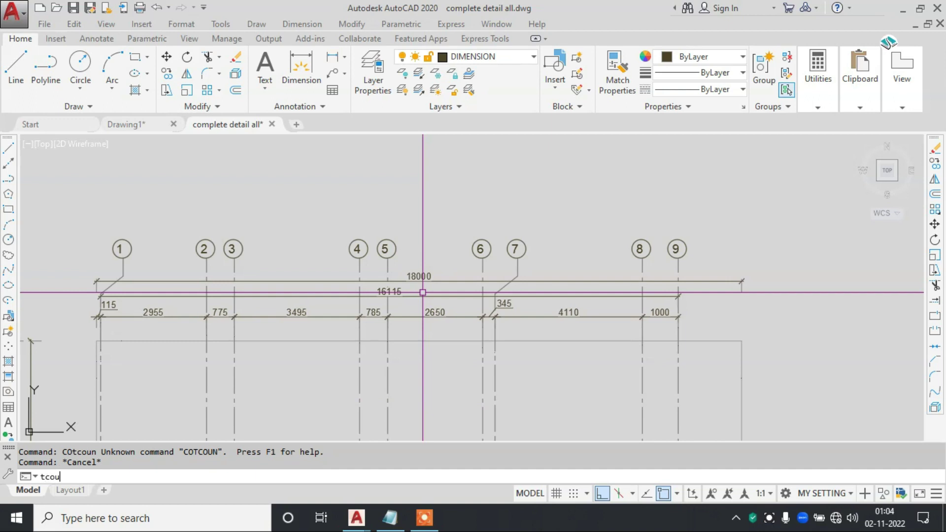
{"action": "type", "text": "nt"}
{"action": "key", "text": "Return"}
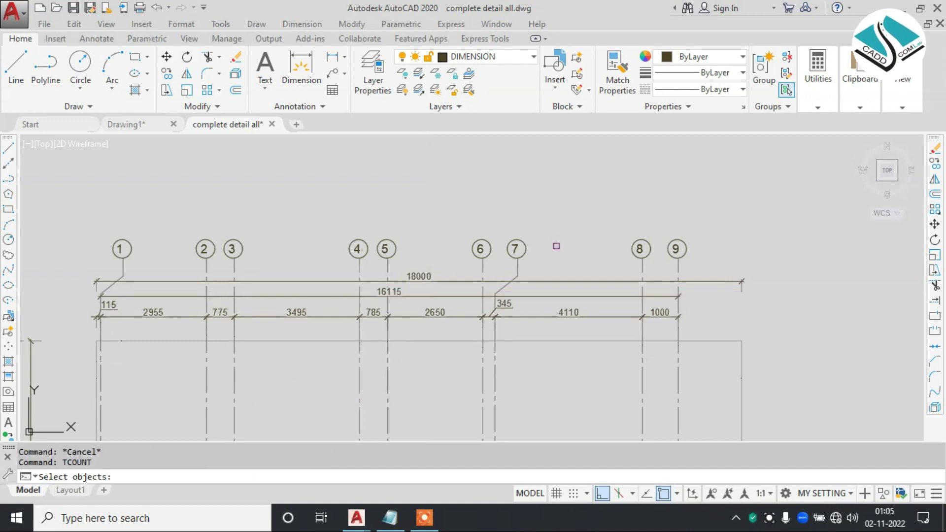
{"action": "left_click", "coordinate": [739, 186]}
{"action": "left_click", "coordinate": [83, 249]}
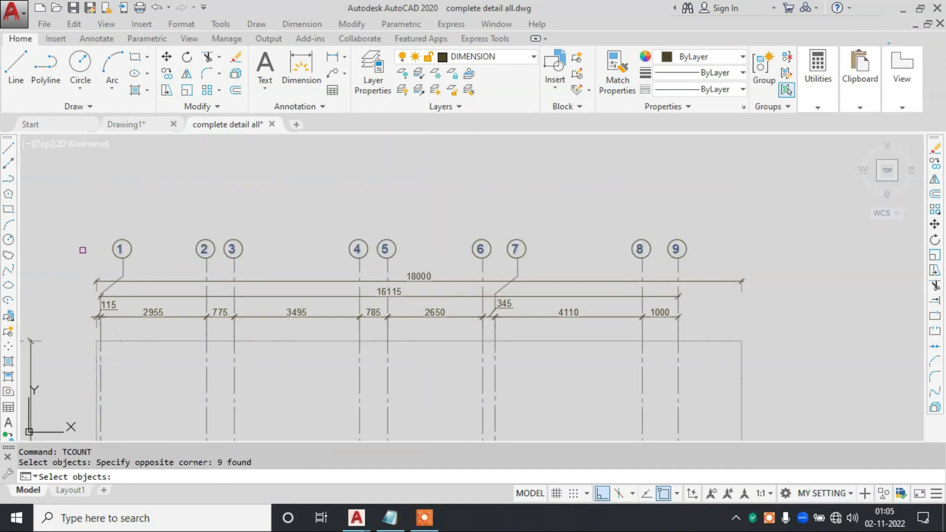
{"action": "key", "text": "Return"}
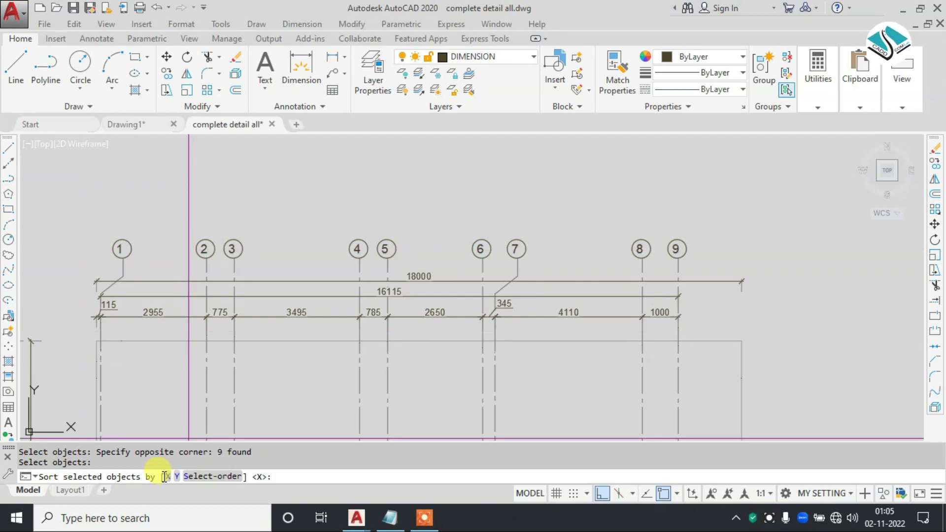
{"action": "left_click", "coordinate": [166, 477]}
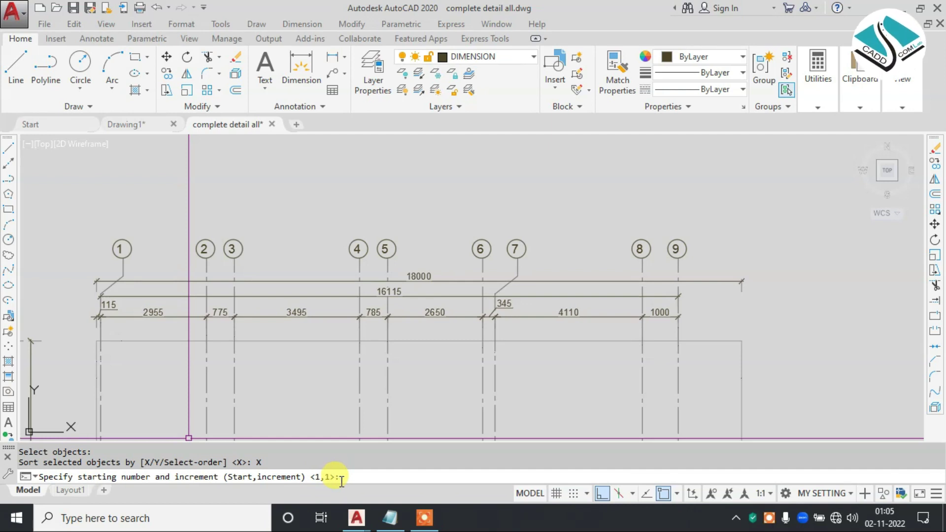
{"action": "key", "text": "Return"}
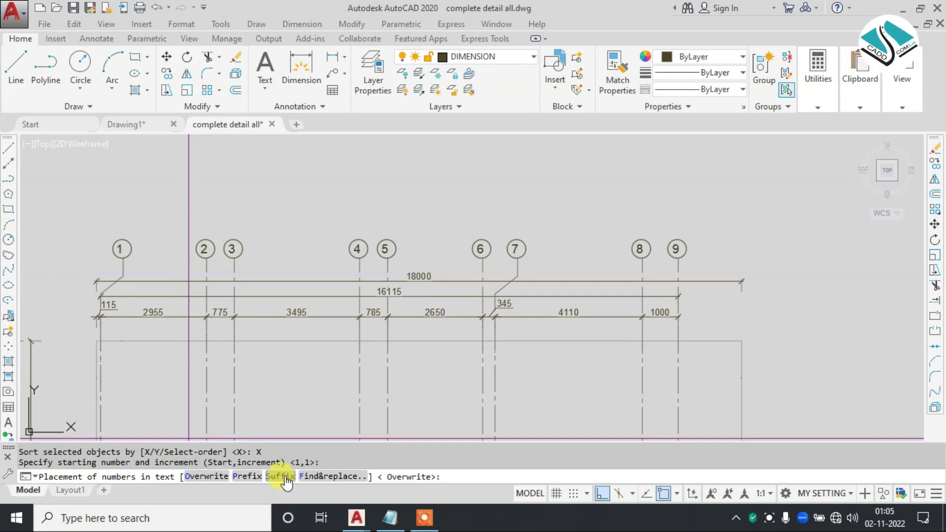
{"action": "left_click", "coordinate": [254, 476]}
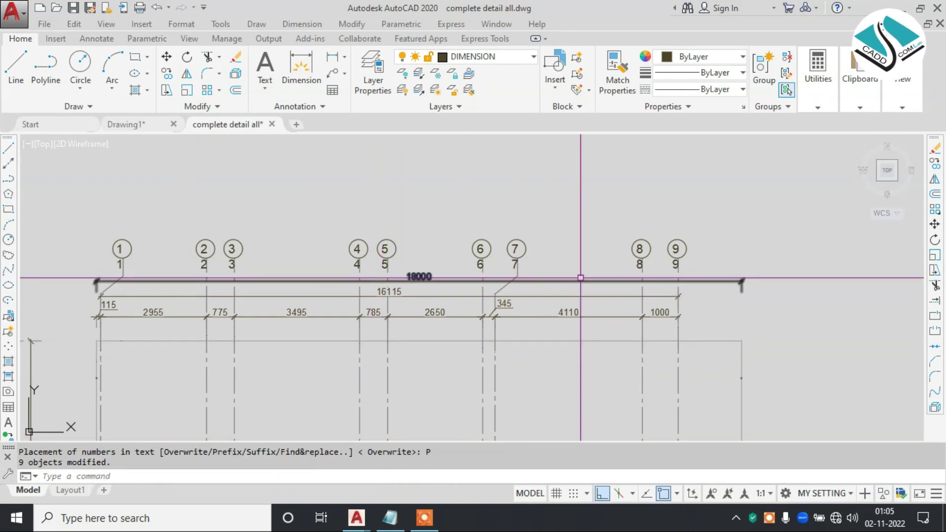
{"action": "scroll", "coordinate": [134, 284], "scroll_direction": "up", "scroll_amount": 3}
{"action": "scroll", "coordinate": [133, 207], "scroll_direction": "up", "scroll_amount": 2}
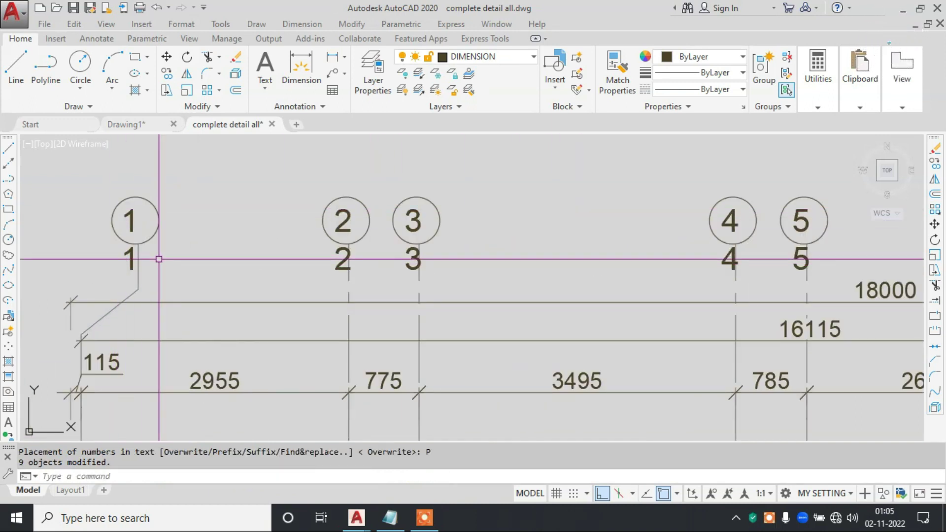
{"action": "scroll", "coordinate": [126, 280], "scroll_direction": "down", "scroll_amount": 2}
{"action": "scroll", "coordinate": [724, 250], "scroll_direction": "down", "scroll_amount": 2}
{"action": "middle_click_drag", "start_coordinate": [725, 250], "coordinate": [610, 268]}
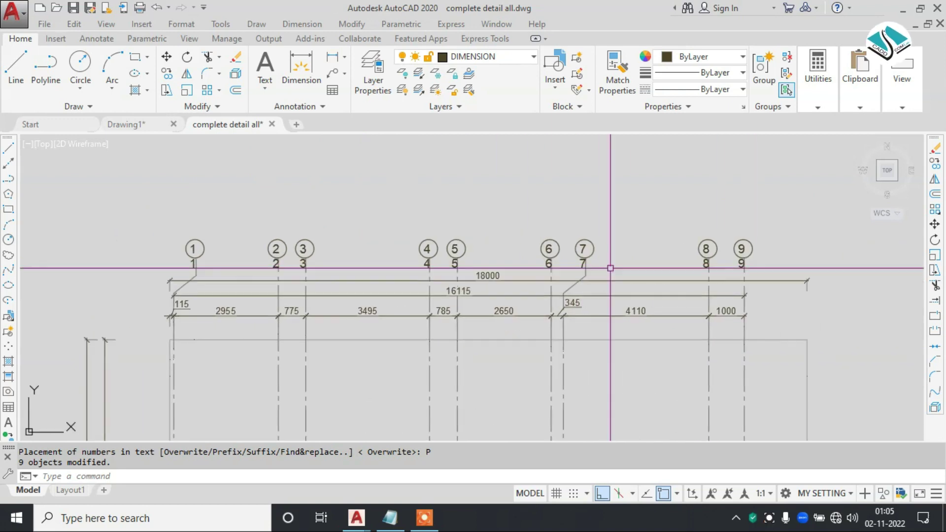
{"action": "key", "text": "ctrl+z"}
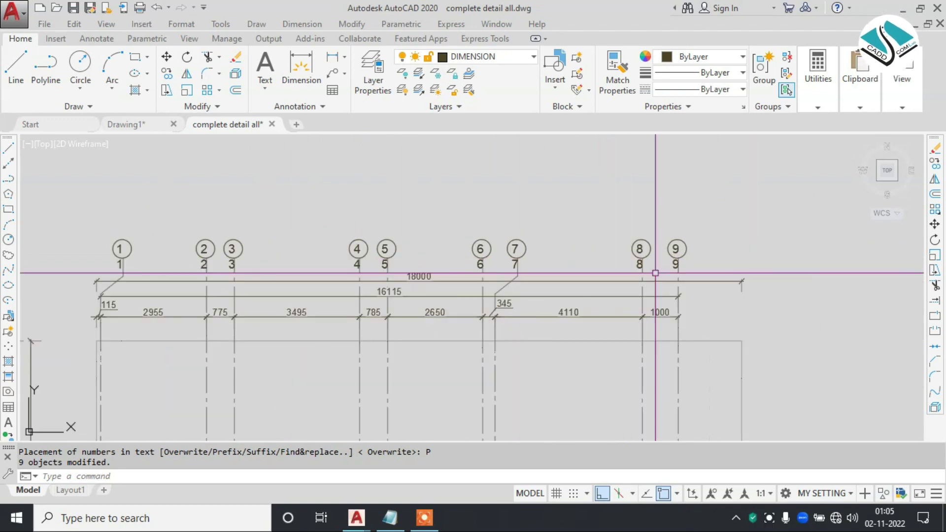
{"action": "key", "text": "ctrl+z"}
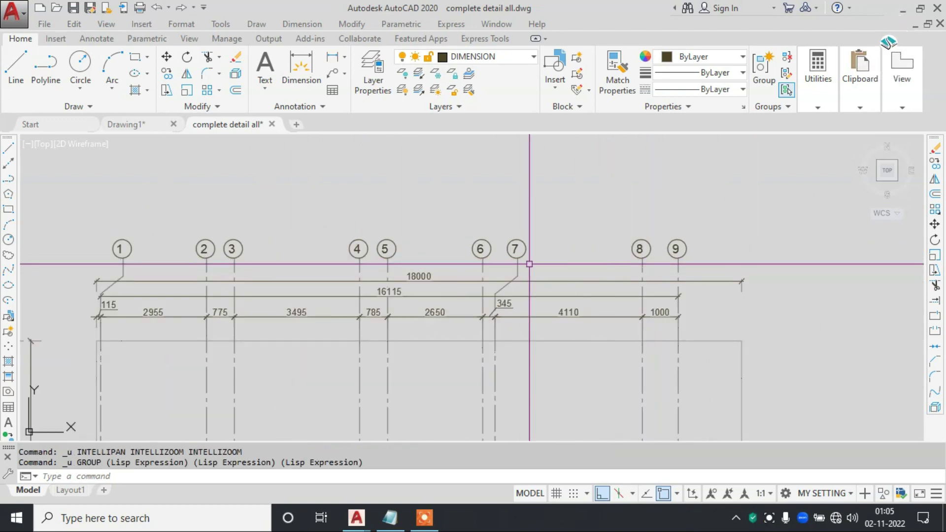
Step: Run TCOUNT again and window-select the nine grid bubbles
{"action": "type", "text": "tcoun"}
{"action": "key", "text": "Return"}
{"action": "left_click", "coordinate": [732, 196]}
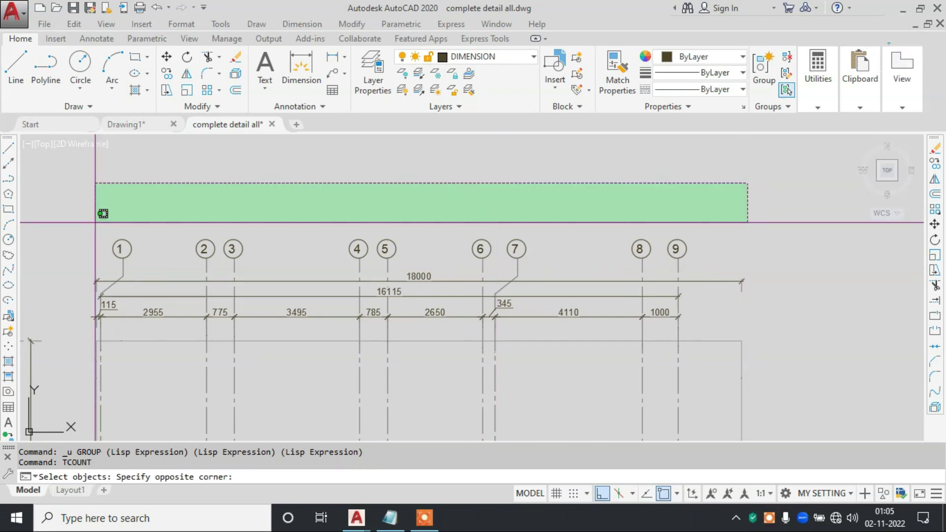
{"action": "left_click", "coordinate": [43, 248]}
{"action": "key", "text": "Return"}
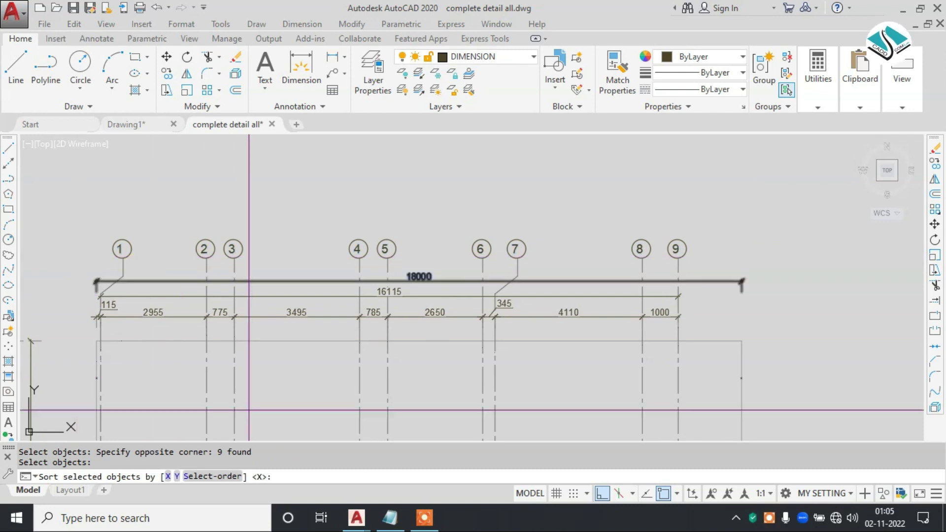
Step: Sort by X, start at 0 with increment 1, and find-and-replace 2 so the second bubble reads 1
{"action": "left_click", "coordinate": [169, 476]}
{"action": "type", "text": "a"}
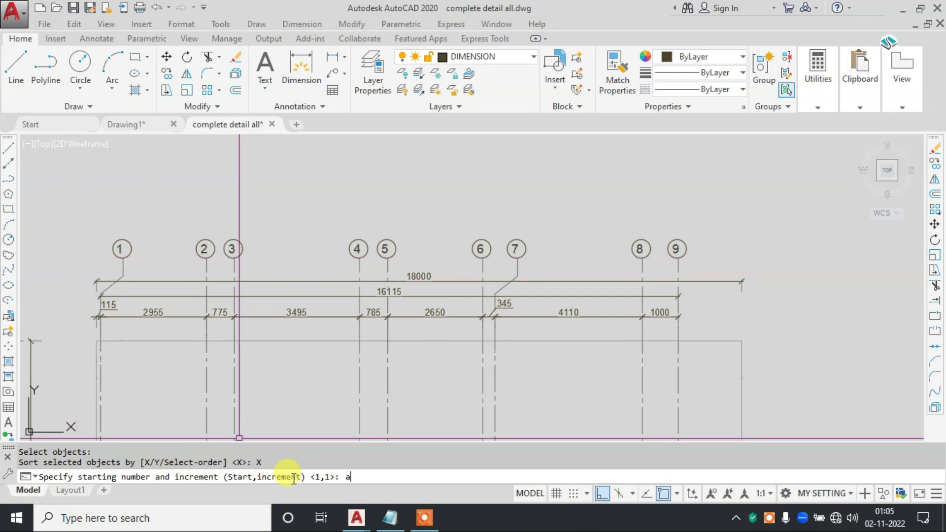
{"action": "key", "text": "Return"}
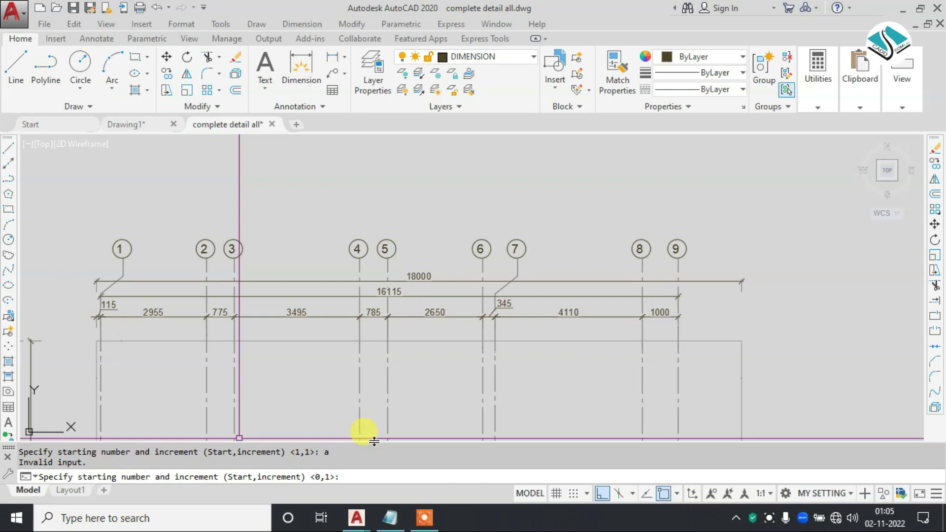
{"action": "type", "text": "a,a"}
{"action": "key", "text": "Return"}
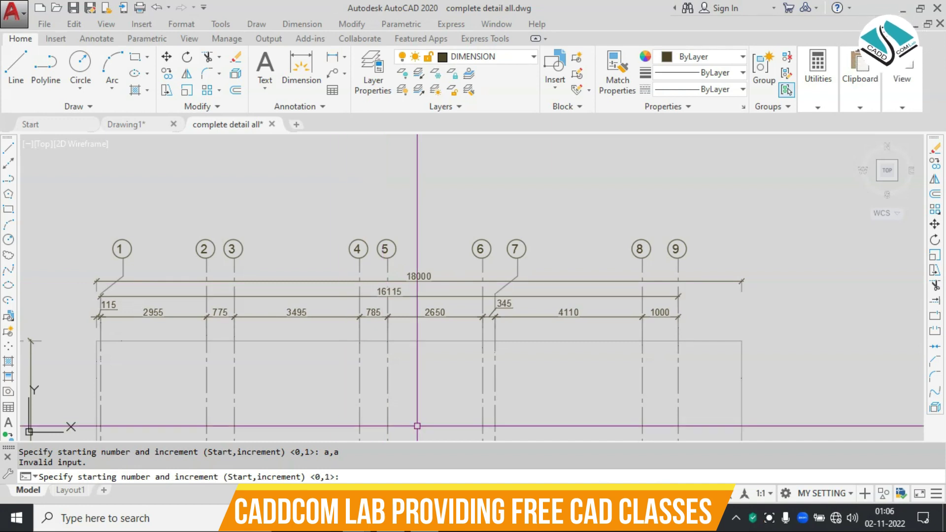
{"action": "left_click", "coordinate": [358, 463]}
{"action": "key", "text": "Return"}
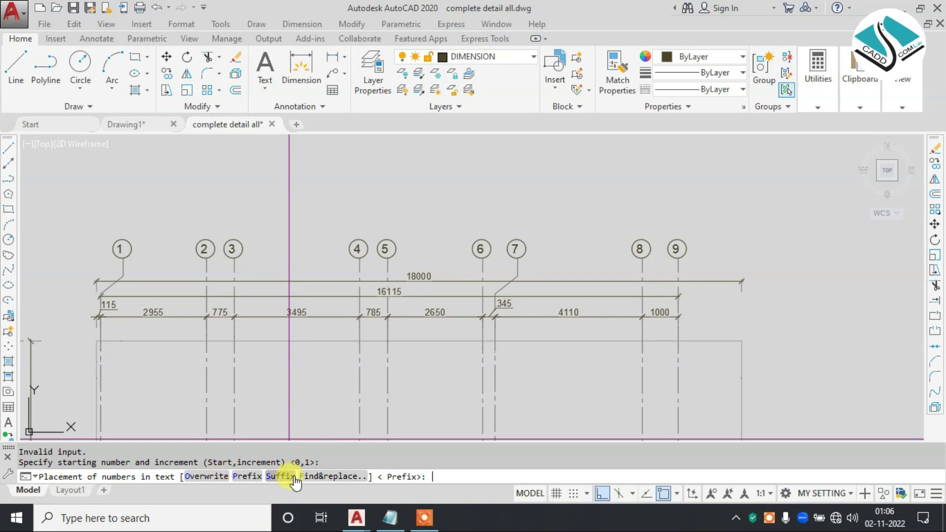
{"action": "left_click", "coordinate": [349, 477]}
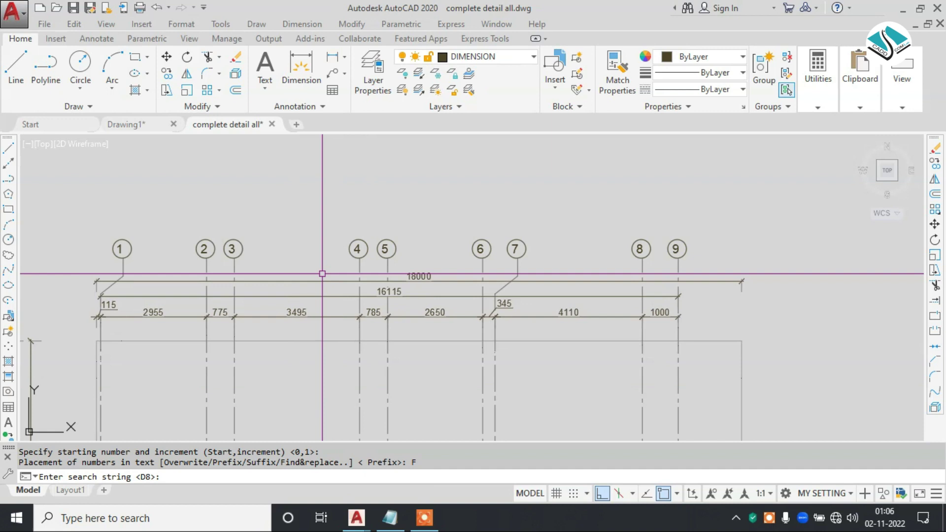
{"action": "middle_click_drag", "start_coordinate": [243, 266], "coordinate": [289, 275]}
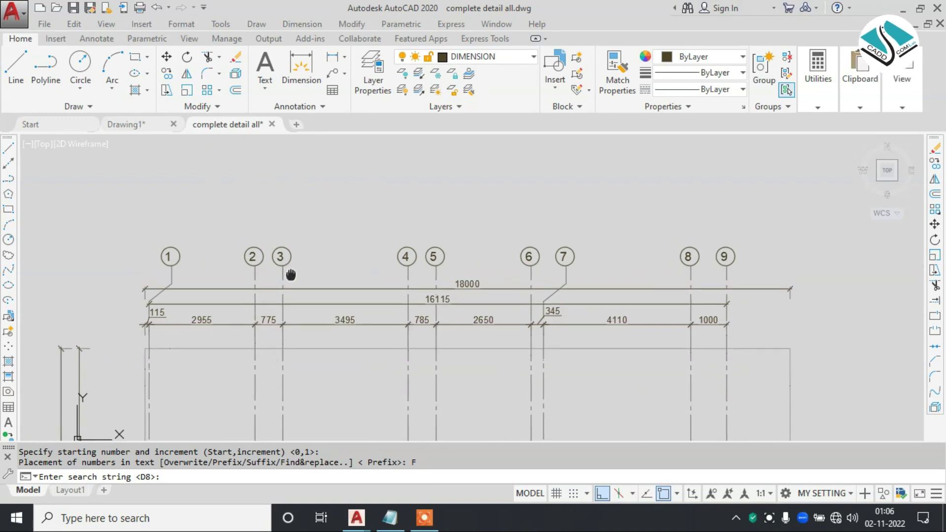
{"action": "scroll", "coordinate": [337, 272], "scroll_direction": "up", "scroll_amount": 2}
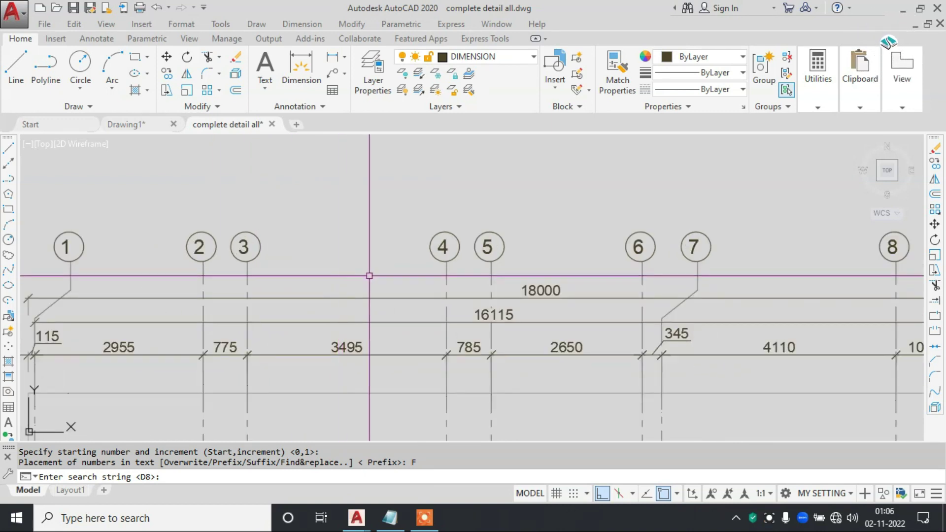
{"action": "middle_click_drag", "start_coordinate": [276, 269], "coordinate": [353, 272]}
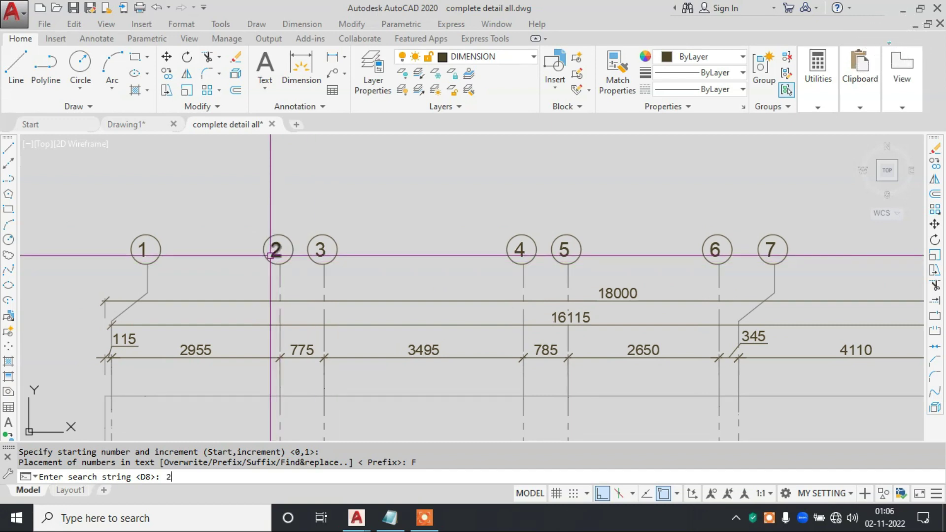
{"action": "key", "text": "Return"}
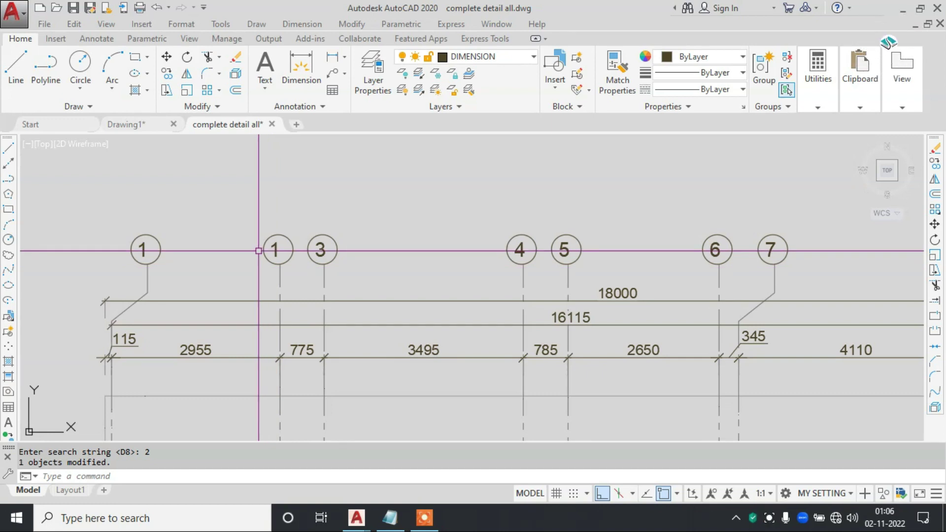
{"action": "middle_click_drag", "start_coordinate": [381, 252], "coordinate": [322, 251]}
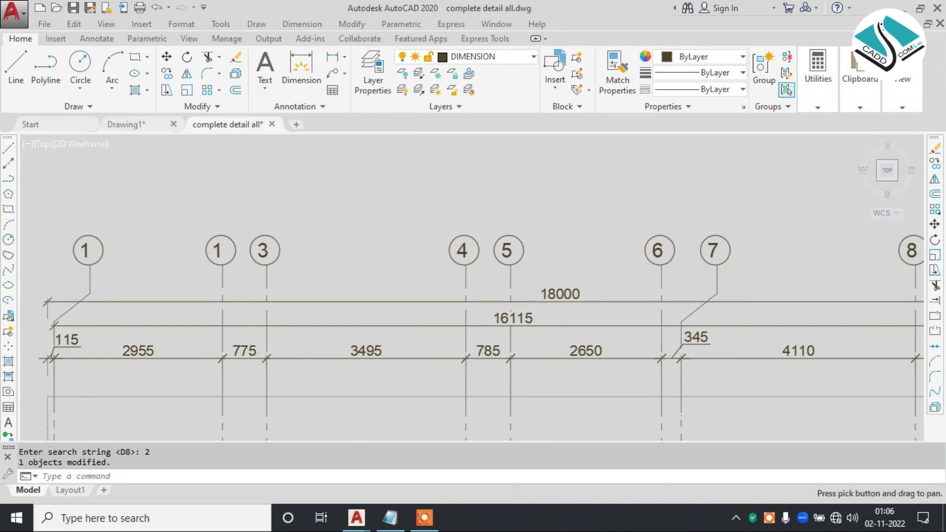
{"action": "type", "text": "TCOUNT"}
Step: Pick the third bubble's 3, sort by X, start at 2, and find-and-replace 3
{"action": "left_click", "coordinate": [263, 251]}
{"action": "key", "text": "Return"}
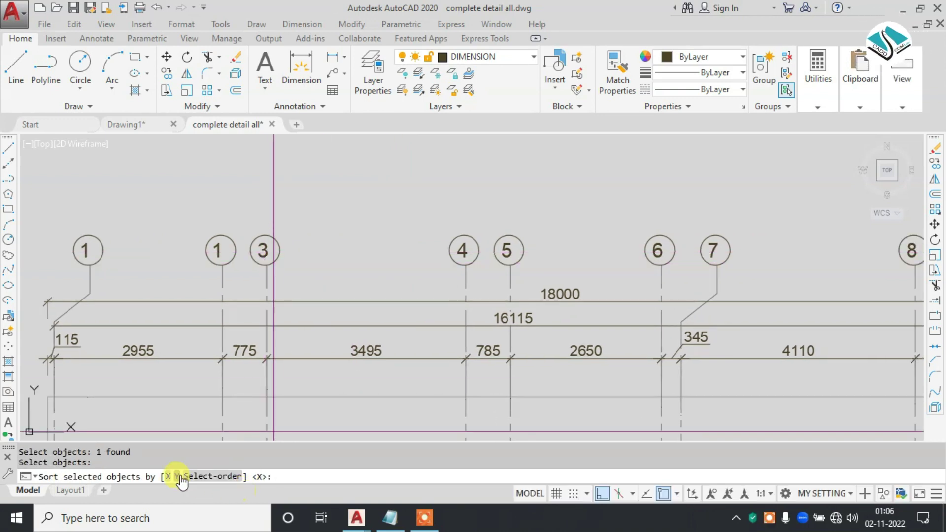
{"action": "left_click", "coordinate": [167, 477]}
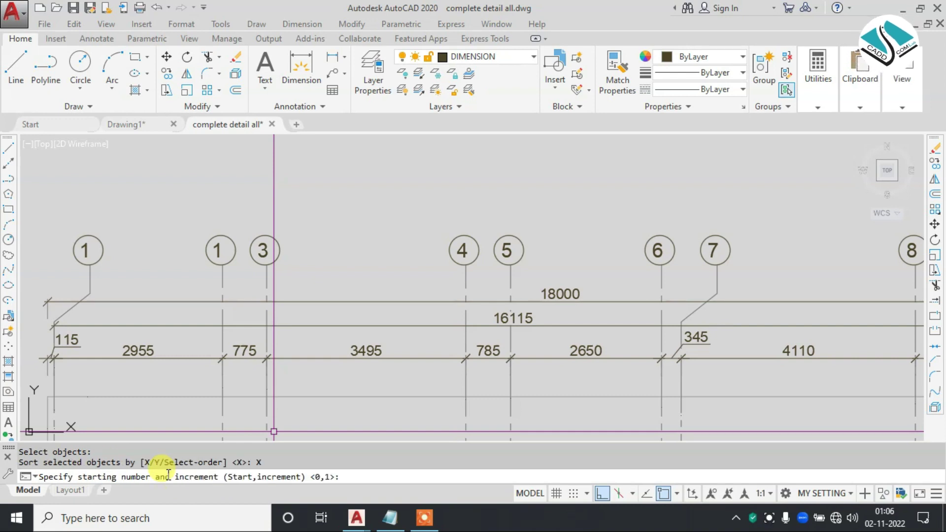
{"action": "type", "text": "2"}
{"action": "key", "text": "Return"}
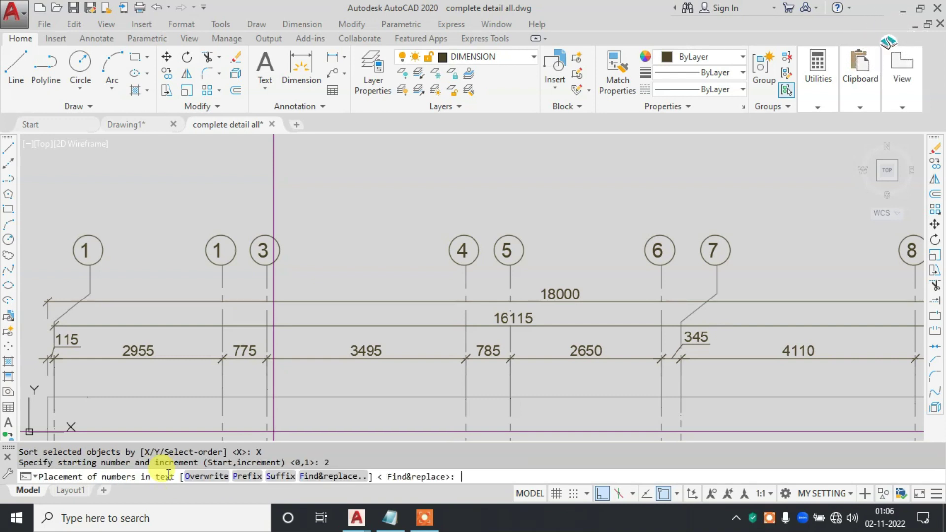
{"action": "left_click", "coordinate": [322, 480]}
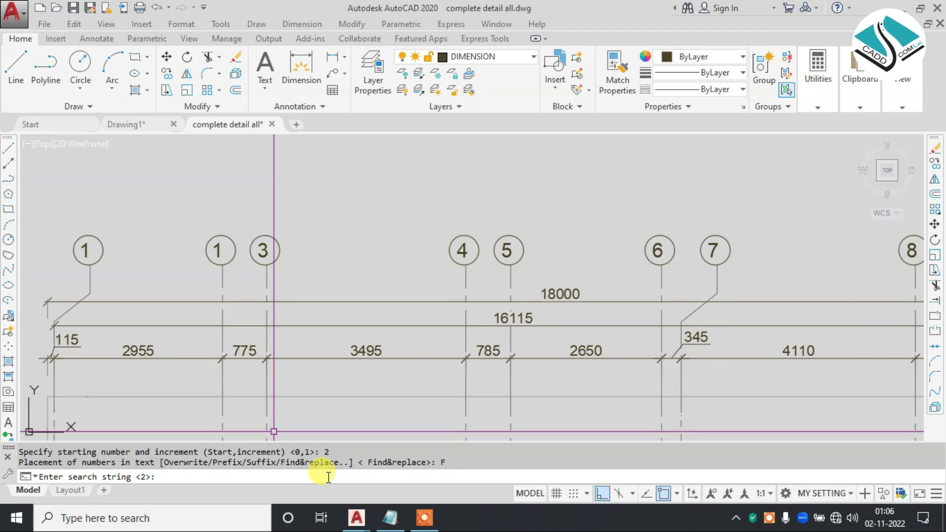
{"action": "type", "text": "3"}
{"action": "key", "text": "Return"}
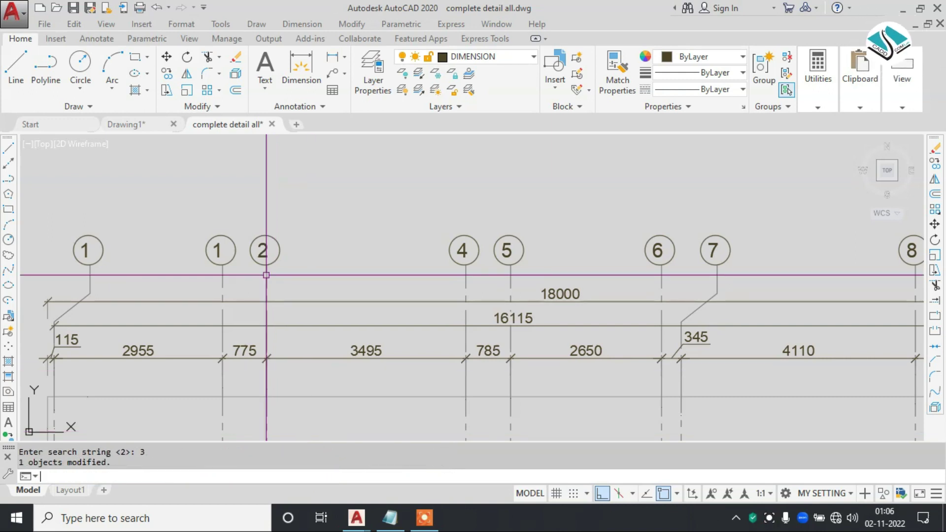
{"action": "scroll", "coordinate": [266, 236], "scroll_direction": "down", "scroll_amount": 3}
{"action": "scroll", "coordinate": [334, 215], "scroll_direction": "down", "scroll_amount": 3}
{"action": "scroll", "coordinate": [389, 286], "scroll_direction": "down", "scroll_amount": 2}
{"action": "scroll", "coordinate": [382, 284], "scroll_direction": "up", "scroll_amount": 8}
{"action": "scroll", "coordinate": [383, 285], "scroll_direction": "down", "scroll_amount": 2}
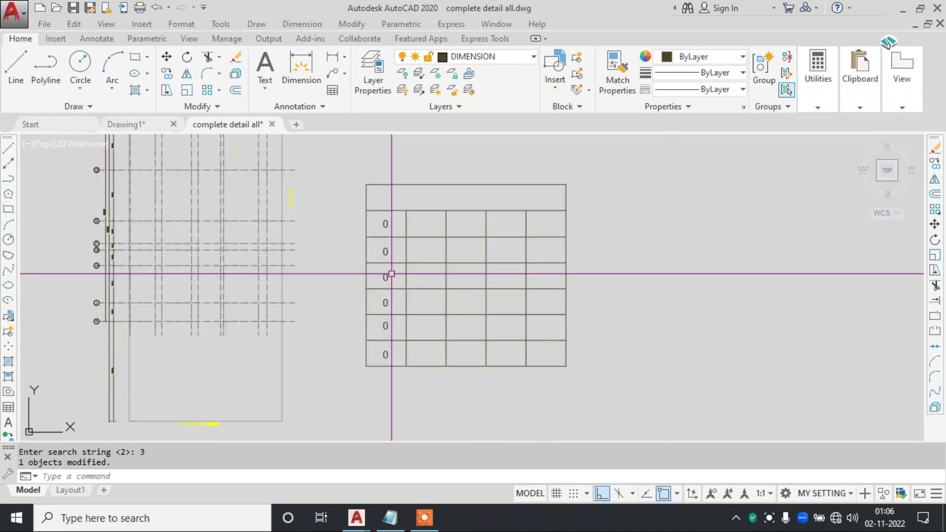
{"action": "middle_click_drag", "start_coordinate": [410, 230], "coordinate": [345, 258]}
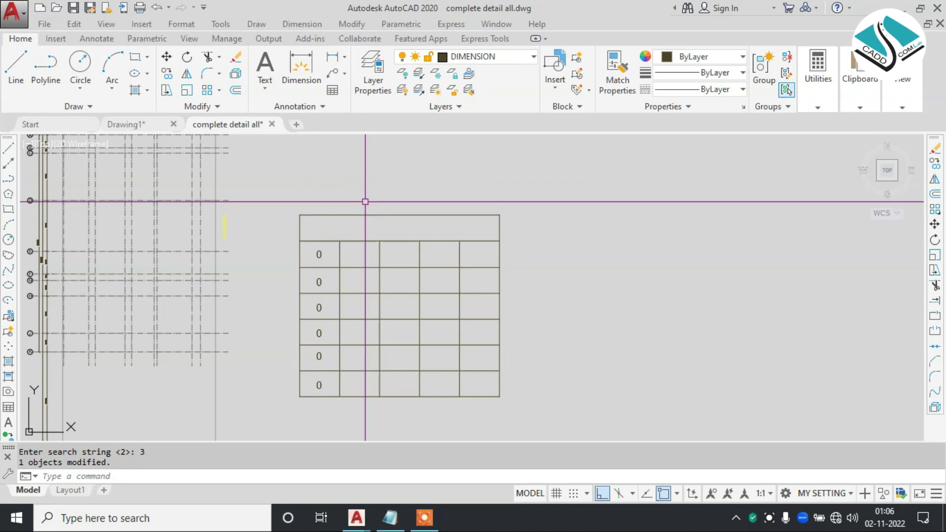
{"action": "left_click", "coordinate": [542, 187]}
{"action": "left_click", "coordinate": [340, 379]}
{"action": "key", "text": "Escape"}
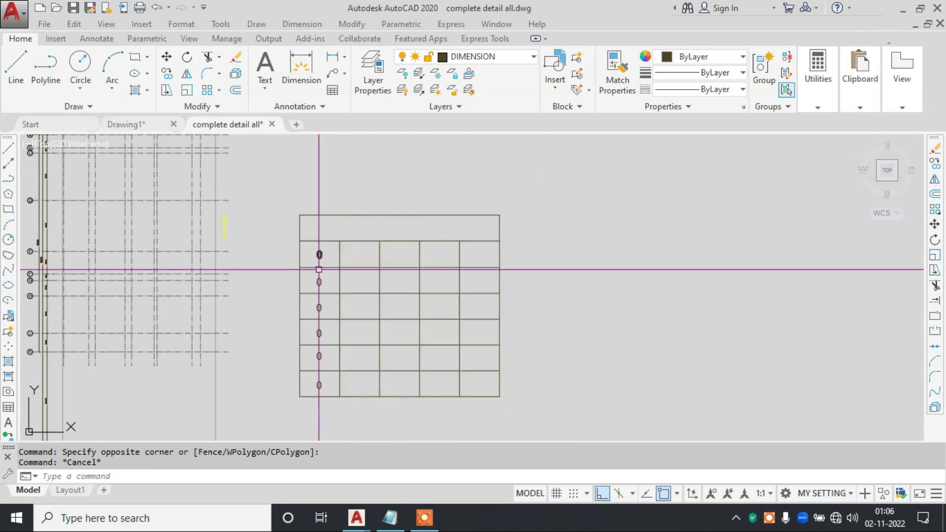
{"action": "scroll", "coordinate": [384, 162], "scroll_direction": "up", "scroll_amount": 3}
{"action": "scroll", "coordinate": [388, 149], "scroll_direction": "up", "scroll_amount": 2}
{"action": "scroll", "coordinate": [388, 149], "scroll_direction": "up", "scroll_amount": 2}
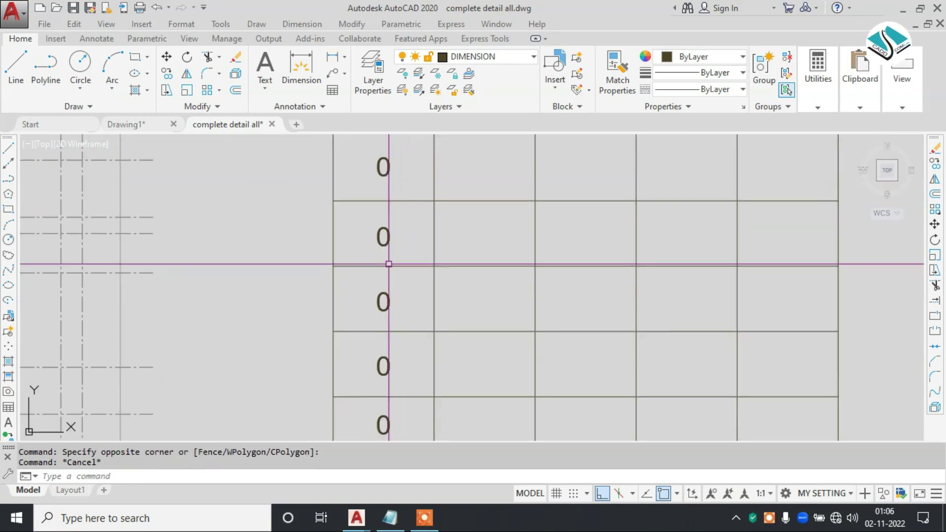
{"action": "double_click", "coordinate": [386, 160]}
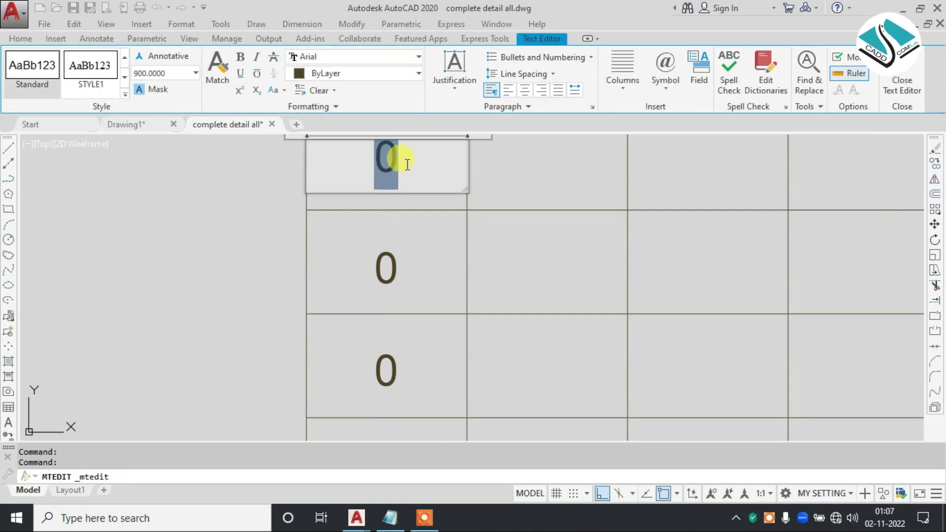
{"action": "key", "text": "Escape"}
{"action": "scroll", "coordinate": [394, 170], "scroll_direction": "down", "scroll_amount": 3}
{"action": "scroll", "coordinate": [429, 181], "scroll_direction": "down", "scroll_amount": 1}
{"action": "middle_click_drag", "start_coordinate": [429, 180], "coordinate": [431, 289]}
{"action": "type", "text": "tcount"}
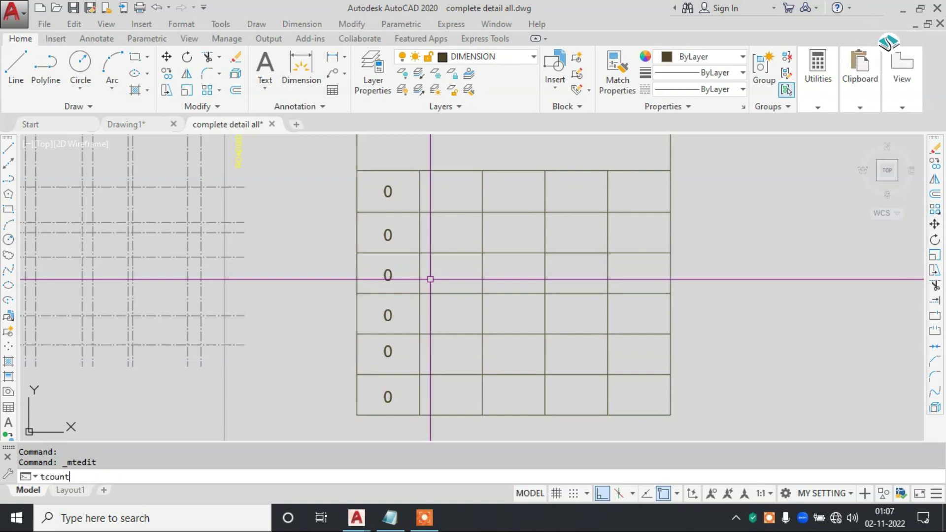
Step: Window-select the table's six first-column 0 labels and overwrite them 1–6 sorted by Y
{"action": "key", "text": "Return"}
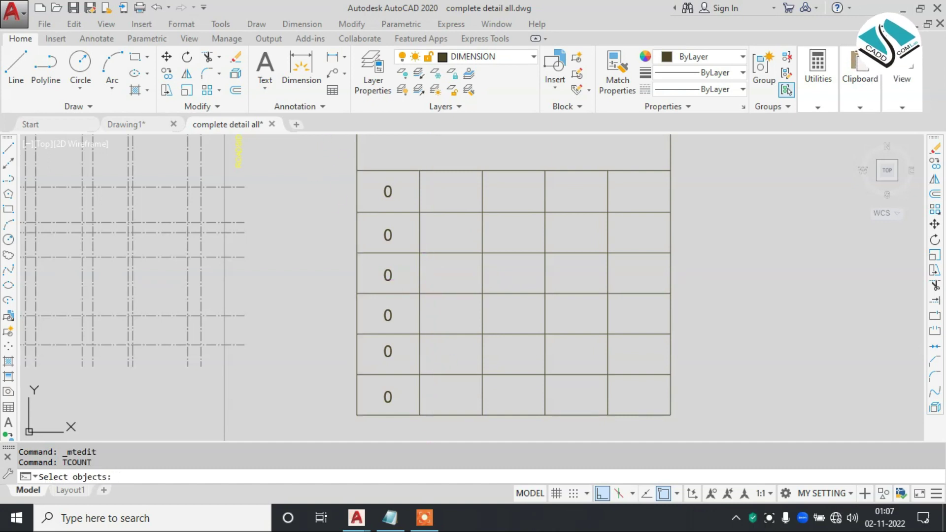
{"action": "left_click", "coordinate": [317, 143]}
{"action": "left_click", "coordinate": [409, 418]}
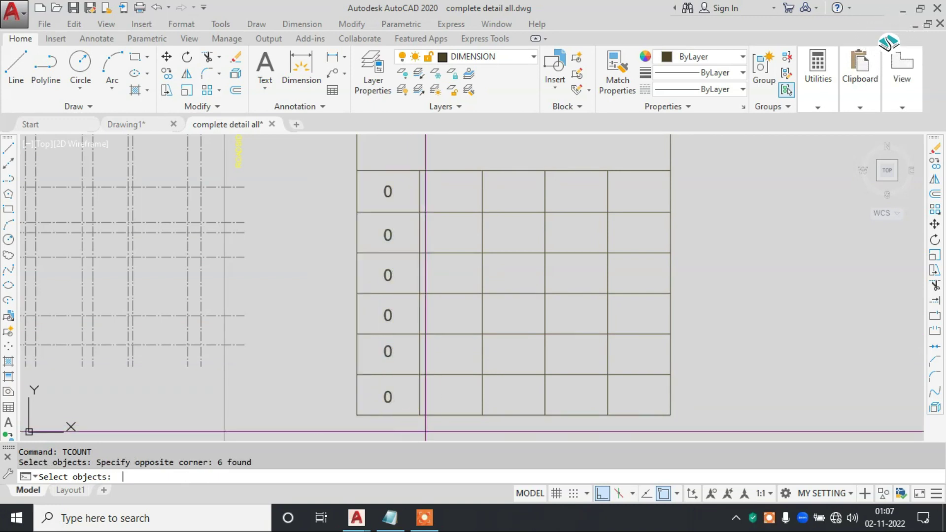
{"action": "key", "text": "Return"}
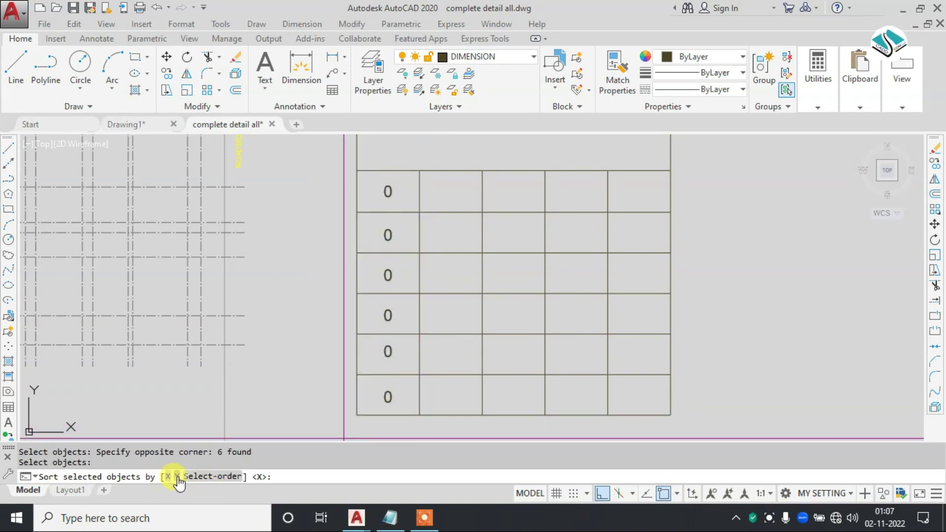
{"action": "left_click", "coordinate": [177, 476]}
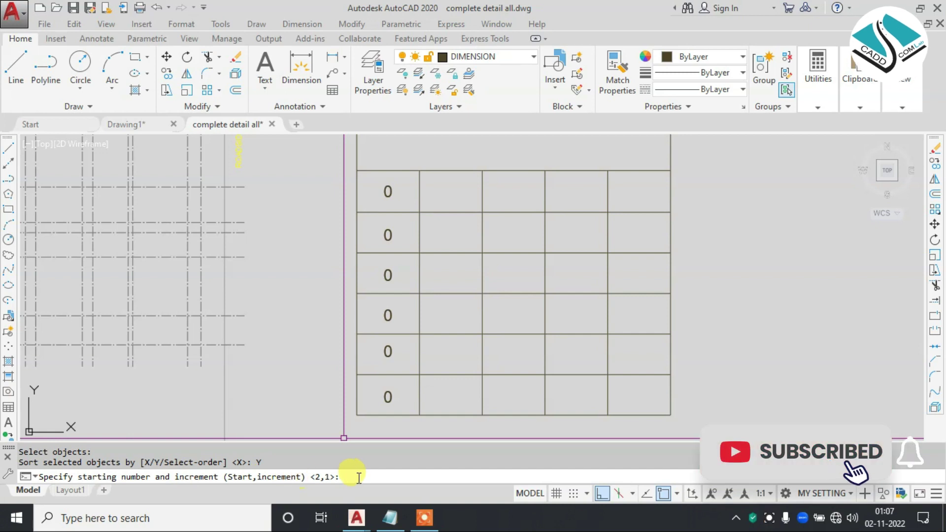
{"action": "type", "text": "1"}
{"action": "key", "text": "Return"}
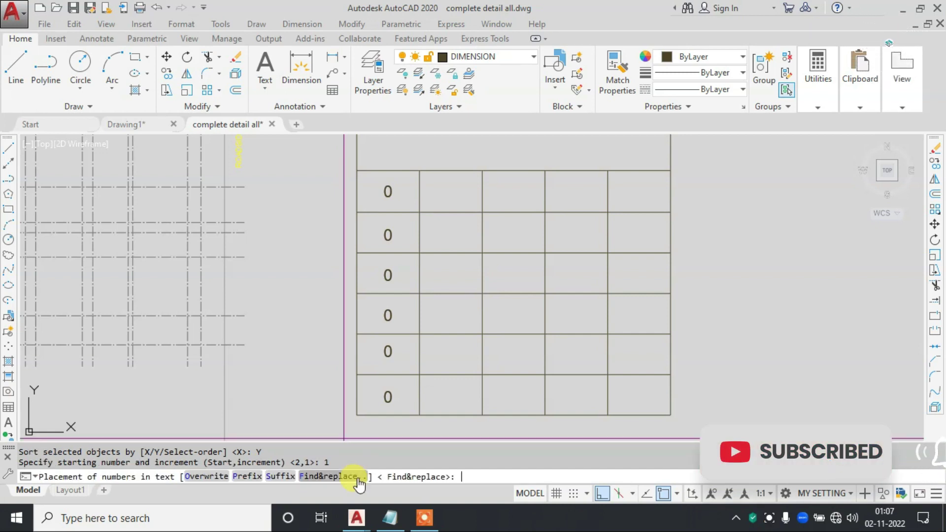
{"action": "left_click", "coordinate": [208, 477]}
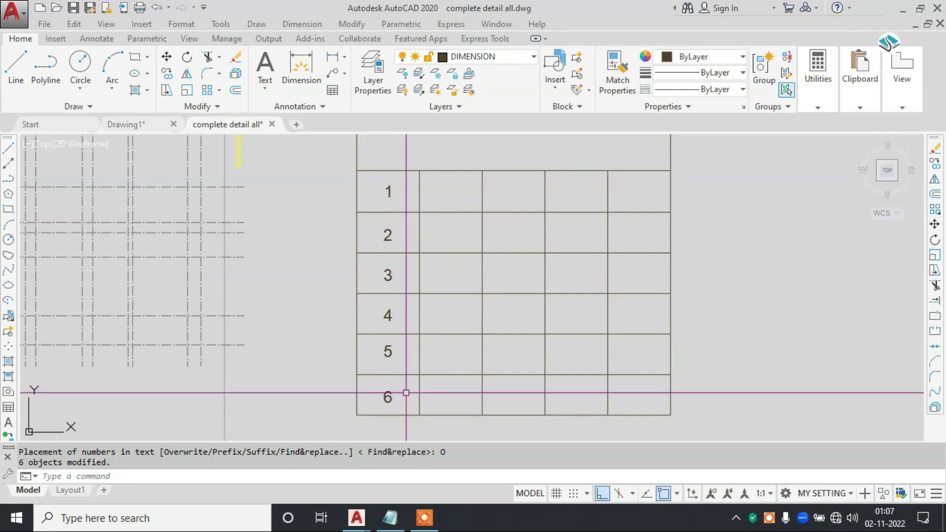
Step: Zoom and pan around the plan back to the table and the circled grid numbers above it
{"action": "scroll", "coordinate": [397, 275], "scroll_direction": "down", "scroll_amount": 5}
{"action": "scroll", "coordinate": [414, 202], "scroll_direction": "down", "scroll_amount": 2}
{"action": "scroll", "coordinate": [415, 203], "scroll_direction": "down", "scroll_amount": 3}
{"action": "scroll", "coordinate": [414, 202], "scroll_direction": "up", "scroll_amount": 8}
{"action": "scroll", "coordinate": [414, 203], "scroll_direction": "up", "scroll_amount": 2}
{"action": "scroll", "coordinate": [414, 203], "scroll_direction": "down", "scroll_amount": 5}
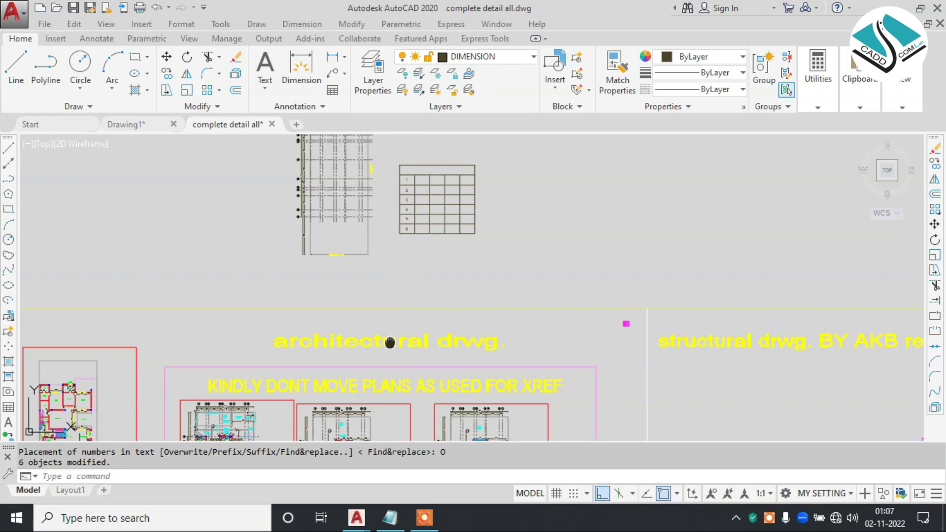
{"action": "scroll", "coordinate": [377, 236], "scroll_direction": "up", "scroll_amount": 3}
{"action": "scroll", "coordinate": [377, 237], "scroll_direction": "up", "scroll_amount": 2}
{"action": "scroll", "coordinate": [377, 237], "scroll_direction": "up", "scroll_amount": 2}
{"action": "scroll", "coordinate": [377, 237], "scroll_direction": "up", "scroll_amount": 5}
{"action": "scroll", "coordinate": [338, 249], "scroll_direction": "up", "scroll_amount": 1}
{"action": "scroll", "coordinate": [348, 249], "scroll_direction": "down", "scroll_amount": 3}
{"action": "scroll", "coordinate": [472, 228], "scroll_direction": "down", "scroll_amount": 2}
{"action": "scroll", "coordinate": [434, 242], "scroll_direction": "up", "scroll_amount": 2}
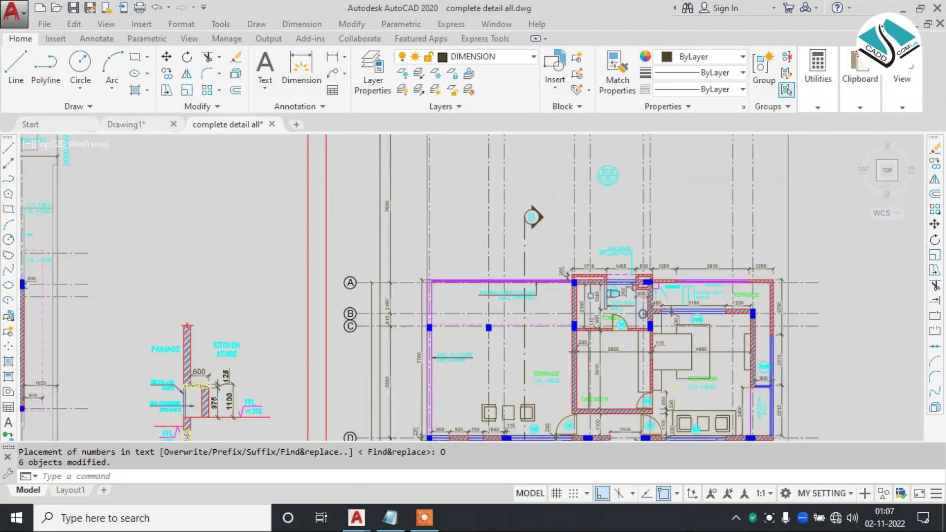
{"action": "scroll", "coordinate": [354, 296], "scroll_direction": "up", "scroll_amount": 2}
{"action": "scroll", "coordinate": [320, 315], "scroll_direction": "up", "scroll_amount": 4}
{"action": "scroll", "coordinate": [345, 318], "scroll_direction": "down", "scroll_amount": 8}
{"action": "scroll", "coordinate": [347, 319], "scroll_direction": "down", "scroll_amount": 4}
{"action": "scroll", "coordinate": [374, 295], "scroll_direction": "up", "scroll_amount": 5}
{"action": "scroll", "coordinate": [404, 276], "scroll_direction": "up", "scroll_amount": 3}
{"action": "scroll", "coordinate": [423, 260], "scroll_direction": "up", "scroll_amount": 5}
{"action": "middle_click_drag", "start_coordinate": [424, 260], "coordinate": [624, 375]}
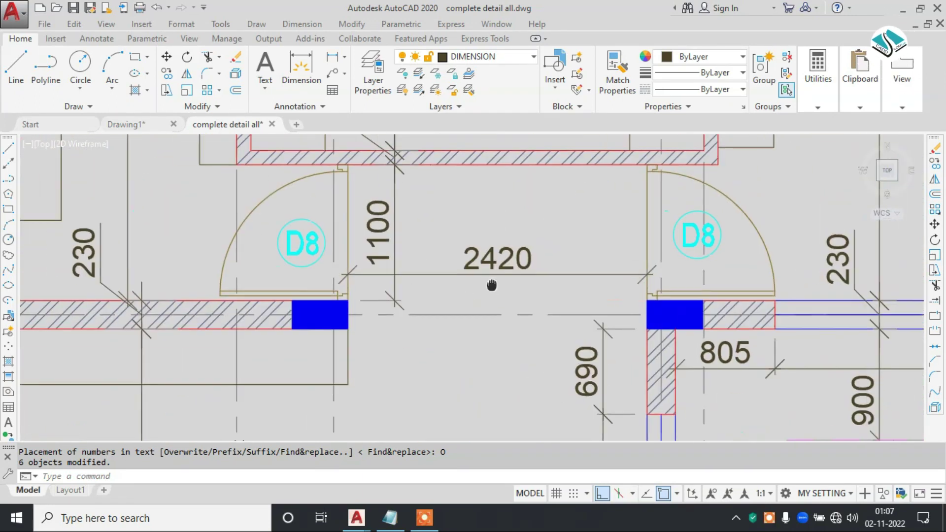
{"action": "scroll", "coordinate": [306, 276], "scroll_direction": "up", "scroll_amount": 2}
{"action": "scroll", "coordinate": [296, 240], "scroll_direction": "up", "scroll_amount": 2}
{"action": "scroll", "coordinate": [300, 238], "scroll_direction": "down", "scroll_amount": 1}
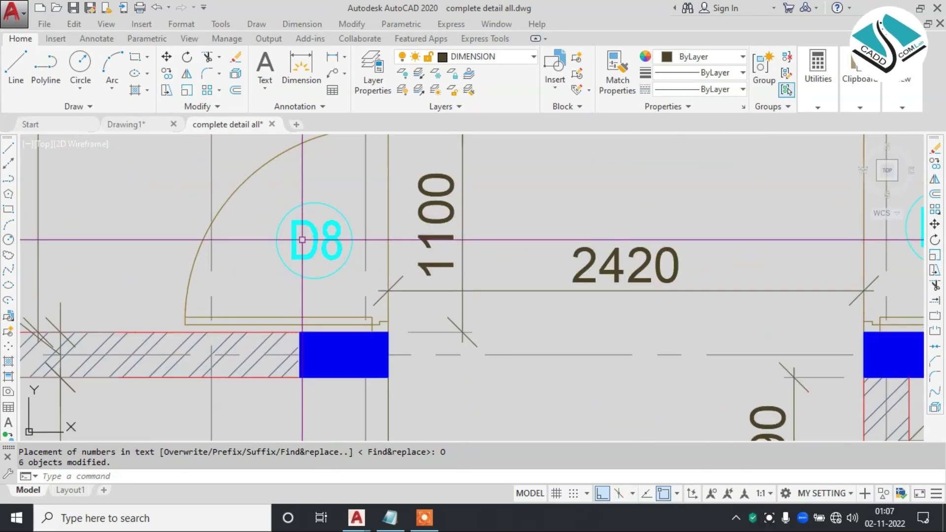
{"action": "scroll", "coordinate": [345, 234], "scroll_direction": "down", "scroll_amount": 2}
{"action": "scroll", "coordinate": [389, 227], "scroll_direction": "down", "scroll_amount": 3}
{"action": "scroll", "coordinate": [406, 226], "scroll_direction": "down", "scroll_amount": 1}
{"action": "middle_click_drag", "start_coordinate": [406, 226], "coordinate": [394, 364]}
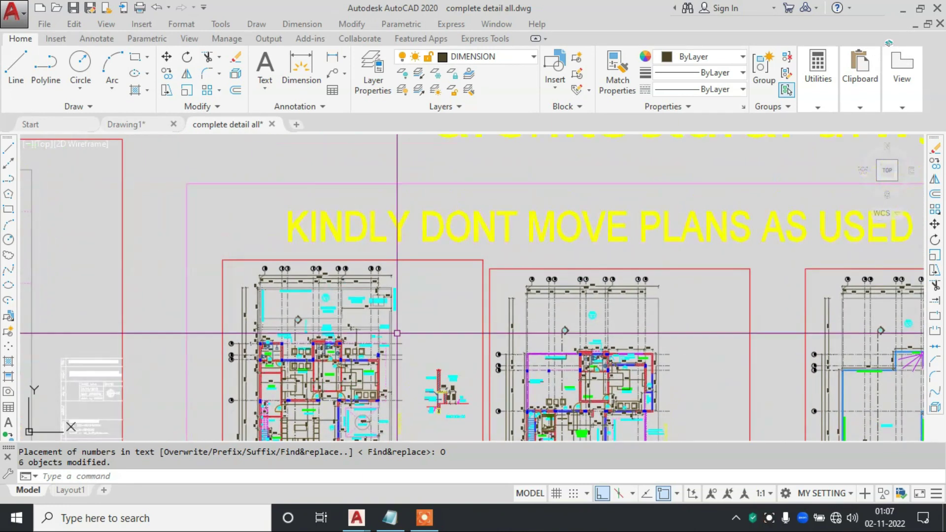
{"action": "scroll", "coordinate": [391, 386], "scroll_direction": "down", "scroll_amount": 2}
{"action": "scroll", "coordinate": [478, 304], "scroll_direction": "up", "scroll_amount": 3}
{"action": "scroll", "coordinate": [478, 303], "scroll_direction": "up", "scroll_amount": 3}
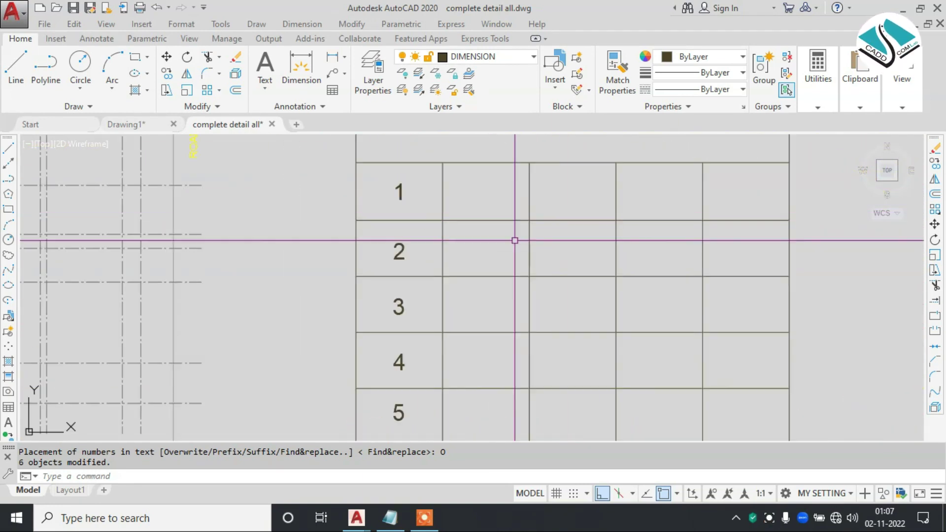
{"action": "scroll", "coordinate": [516, 238], "scroll_direction": "down", "scroll_amount": 2}
{"action": "middle_click_drag", "start_coordinate": [299, 190], "coordinate": [422, 310]}
{"action": "scroll", "coordinate": [416, 160], "scroll_direction": "up", "scroll_amount": 4}
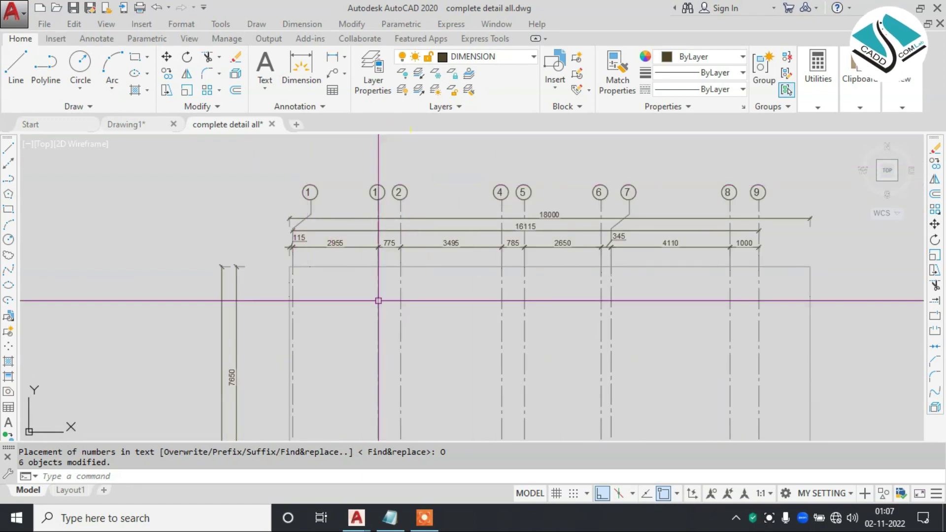
Step: Add the line '2-Tcircle- command in autocad' to the Notepad notes, then minimize Notepad
{"action": "left_click", "coordinate": [397, 518]}
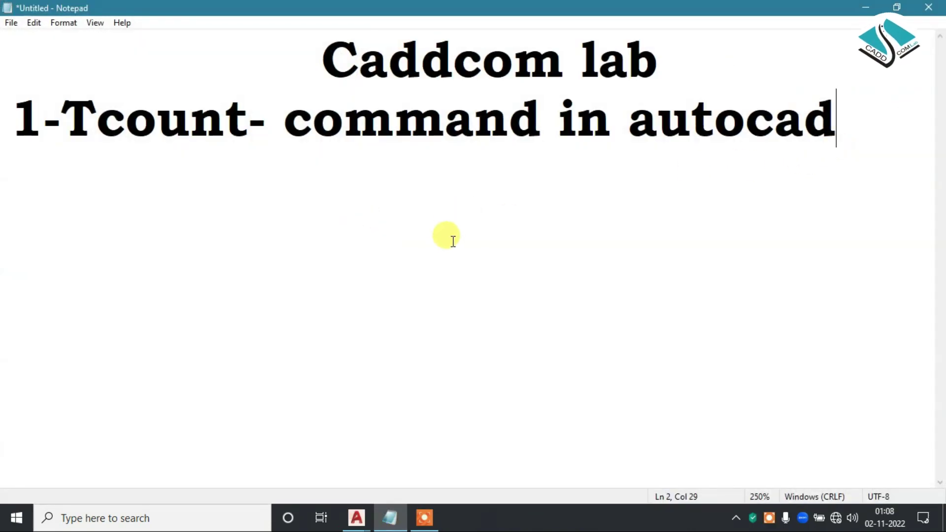
{"action": "key", "text": "Return"}
{"action": "key", "text": "Return"}
{"action": "type", "text": "2-tcircle- command in autocad"}
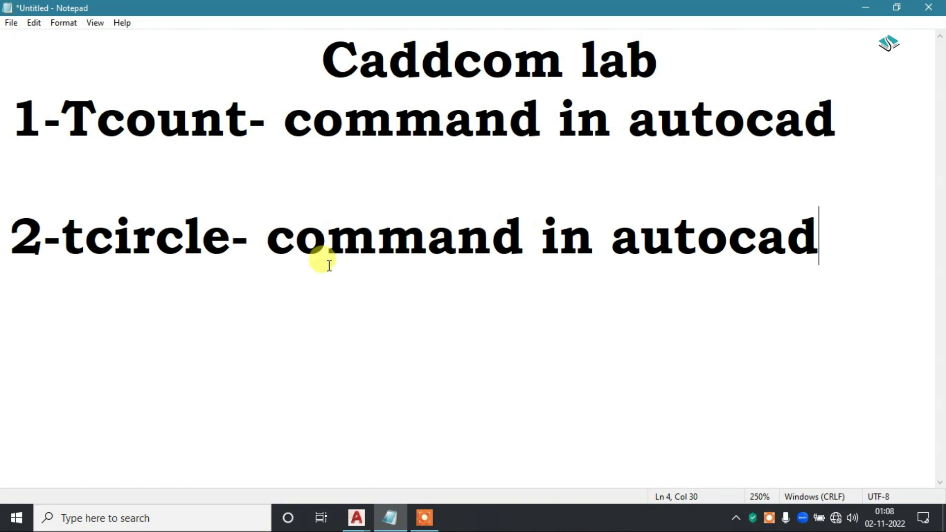
{"action": "key", "text": "BackSpace"}
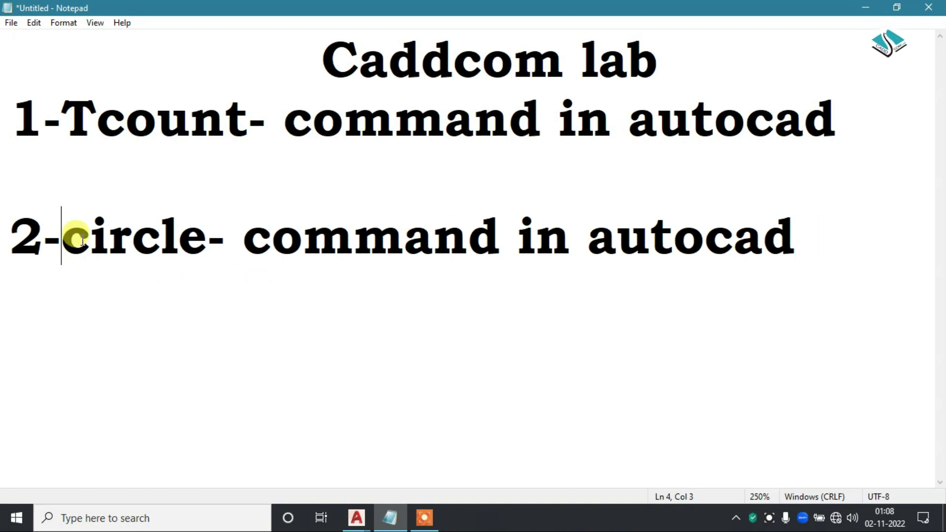
{"action": "type", "text": "T"}
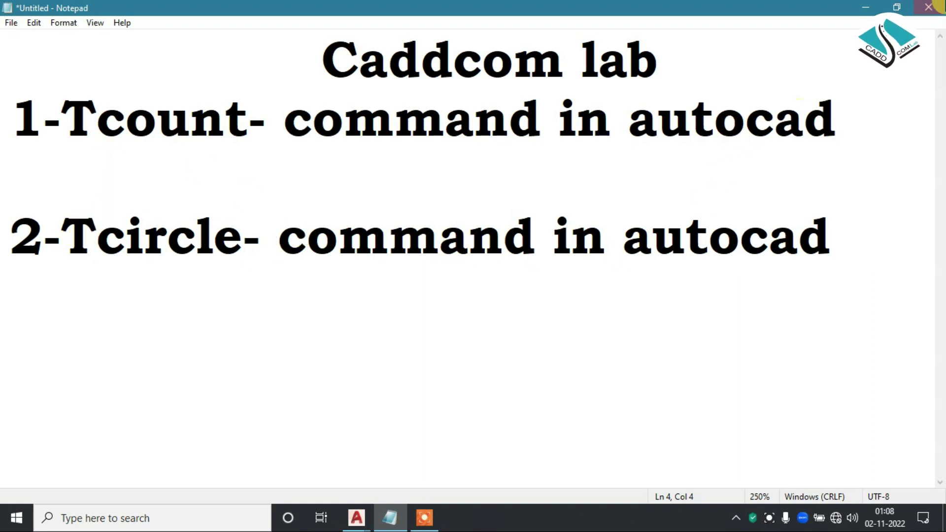
{"action": "left_click", "coordinate": [866, 7]}
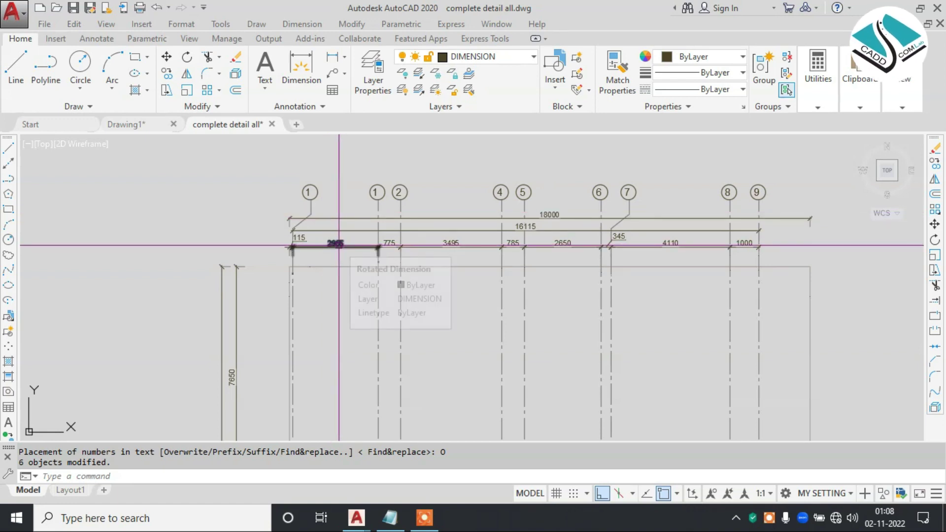
Step: Erase the bubble circles around the leftmost grid 1 and grid numbers 1 and 2
{"action": "scroll", "coordinate": [313, 177], "scroll_direction": "up", "scroll_amount": 2}
{"action": "key", "text": "Escape"}
{"action": "left_click", "coordinate": [311, 178]}
{"action": "type", "text": "e"}
{"action": "key", "text": "Return"}
{"action": "left_click", "coordinate": [560, 158]}
{"action": "left_click", "coordinate": [458, 179]}
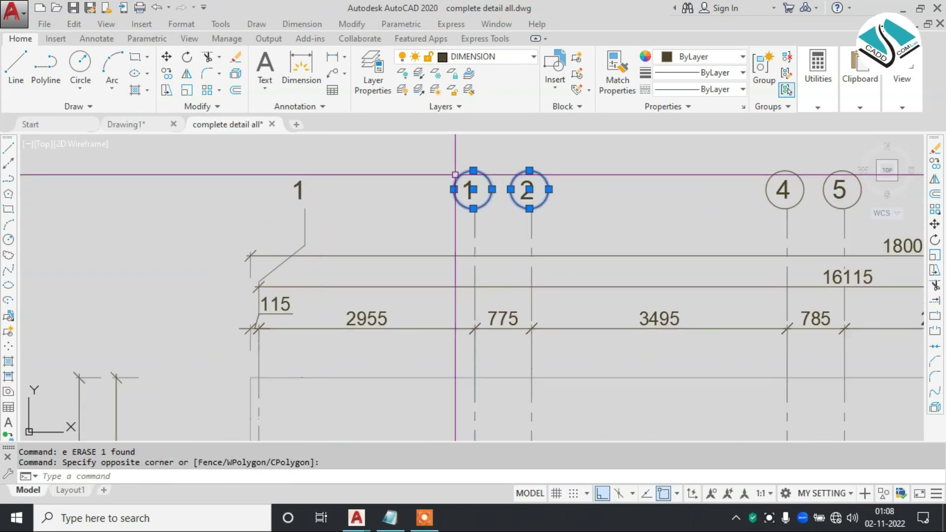
{"action": "key", "text": "Return"}
Step: Erase the bubble circles around grid numbers 4 through 9
{"action": "scroll", "coordinate": [30, 234], "scroll_direction": "down", "scroll_amount": 2}
{"action": "left_click", "coordinate": [726, 157]}
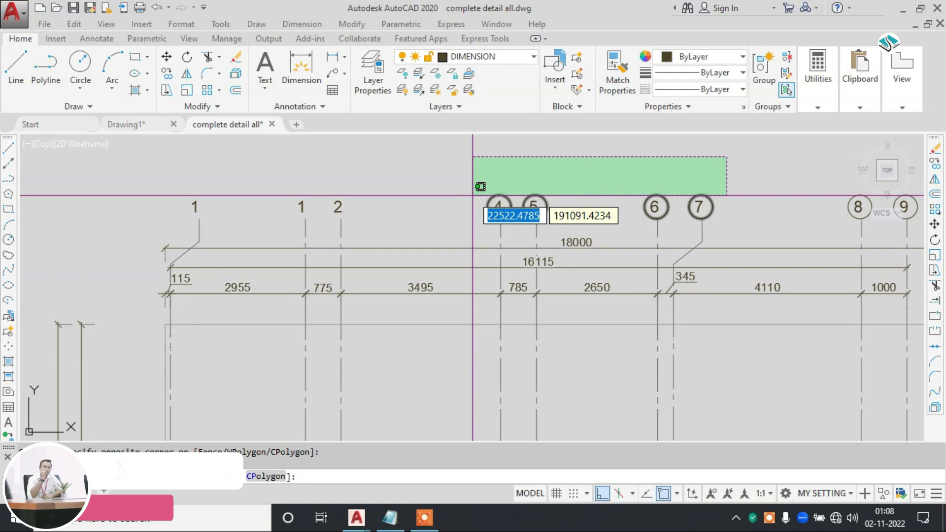
{"action": "left_click", "coordinate": [471, 190]}
{"action": "key", "text": "Delete"}
{"action": "scroll", "coordinate": [564, 211], "scroll_direction": "down", "scroll_amount": 2}
{"action": "scroll", "coordinate": [535, 202], "scroll_direction": "up", "scroll_amount": 2}
{"action": "left_click", "coordinate": [664, 178]}
{"action": "left_click", "coordinate": [535, 194]}
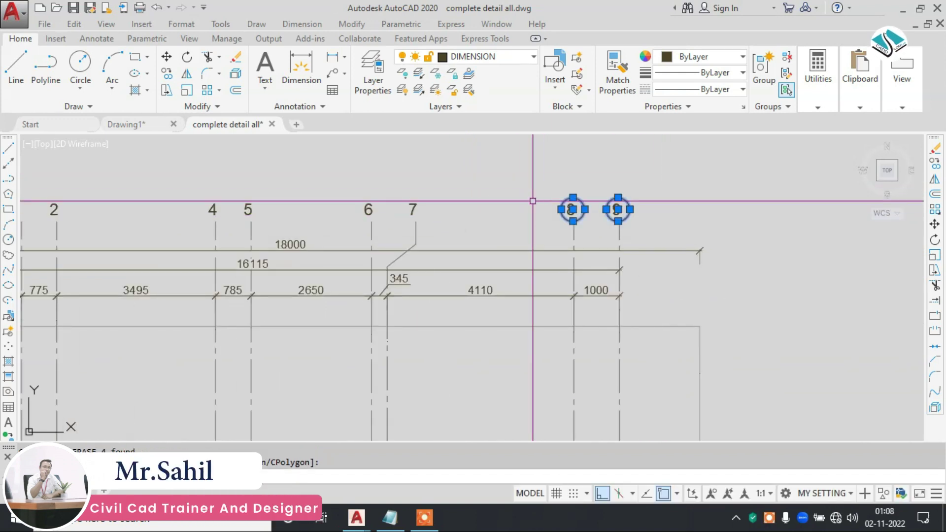
{"action": "key", "text": "Delete"}
{"action": "scroll", "coordinate": [386, 215], "scroll_direction": "down", "scroll_amount": 2}
{"action": "scroll", "coordinate": [225, 215], "scroll_direction": "up", "scroll_amount": 2}
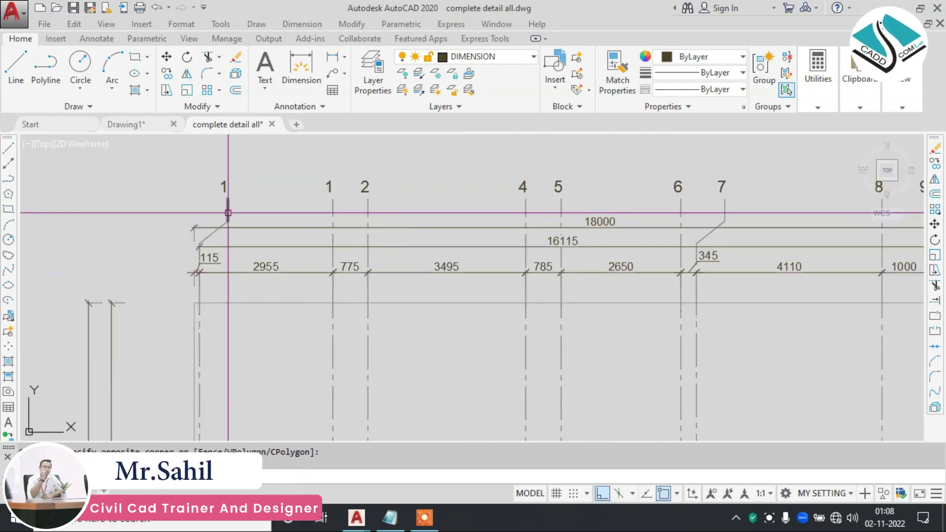
Step: Draw a trial circle around grid number 1, then erase it
{"action": "type", "text": "c"}
{"action": "key", "text": "Return"}
{"action": "scroll", "coordinate": [229, 190], "scroll_direction": "up", "scroll_amount": 2}
{"action": "scroll", "coordinate": [234, 180], "scroll_direction": "up", "scroll_amount": 2}
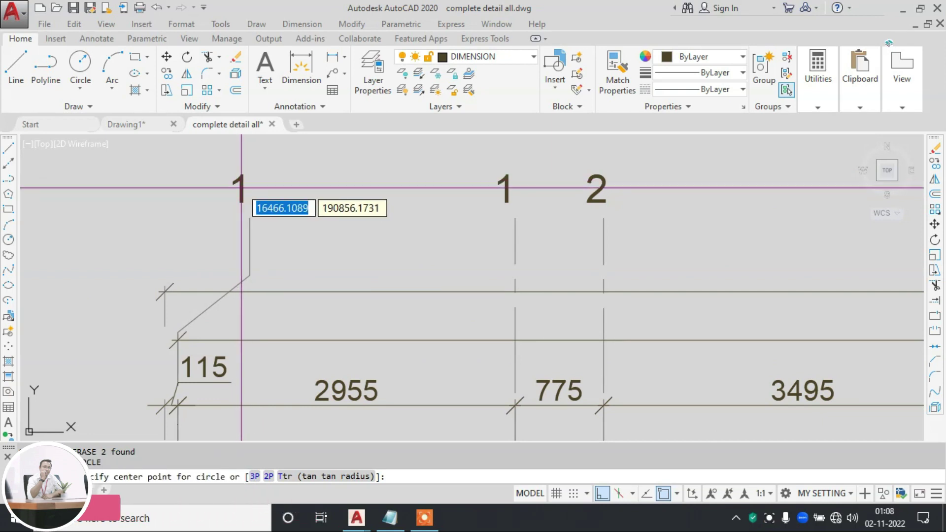
{"action": "left_click", "coordinate": [242, 188]}
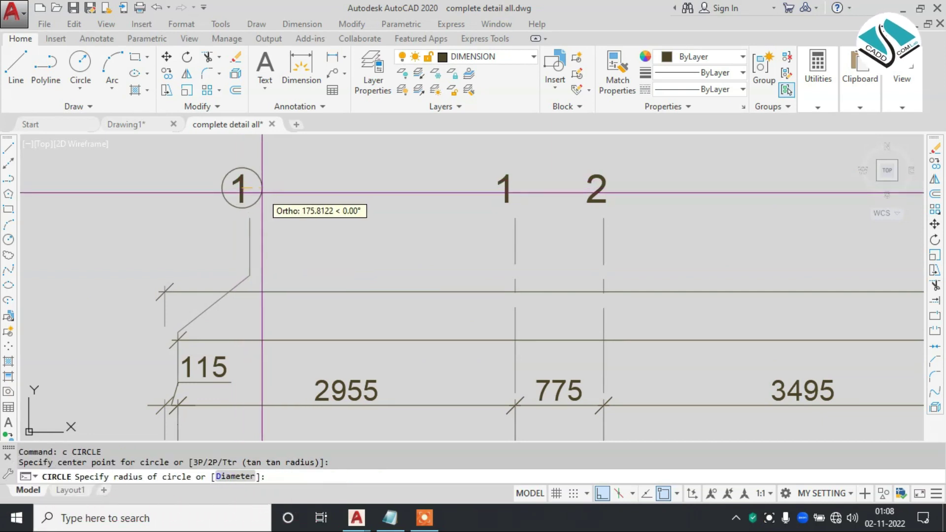
{"action": "left_click", "coordinate": [267, 189]}
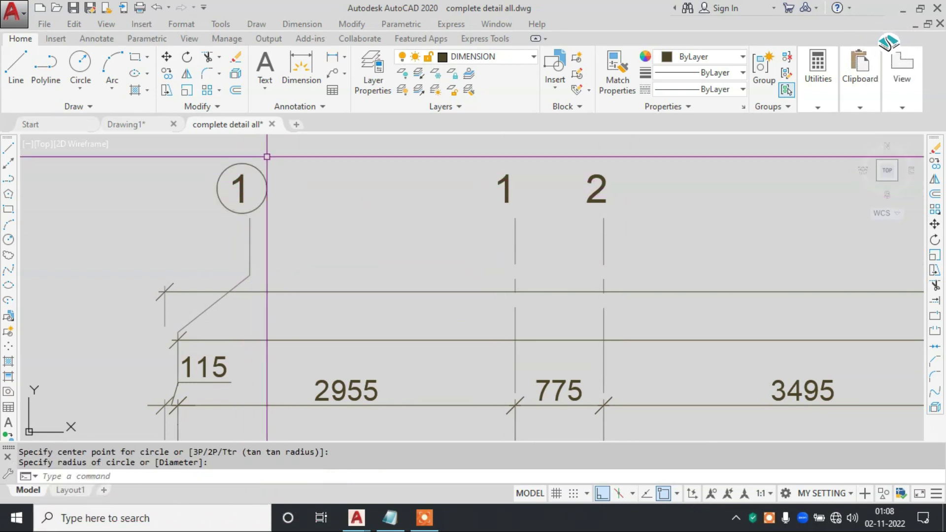
{"action": "left_click", "coordinate": [258, 167]}
{"action": "type", "text": "e"}
{"action": "key", "text": "Return"}
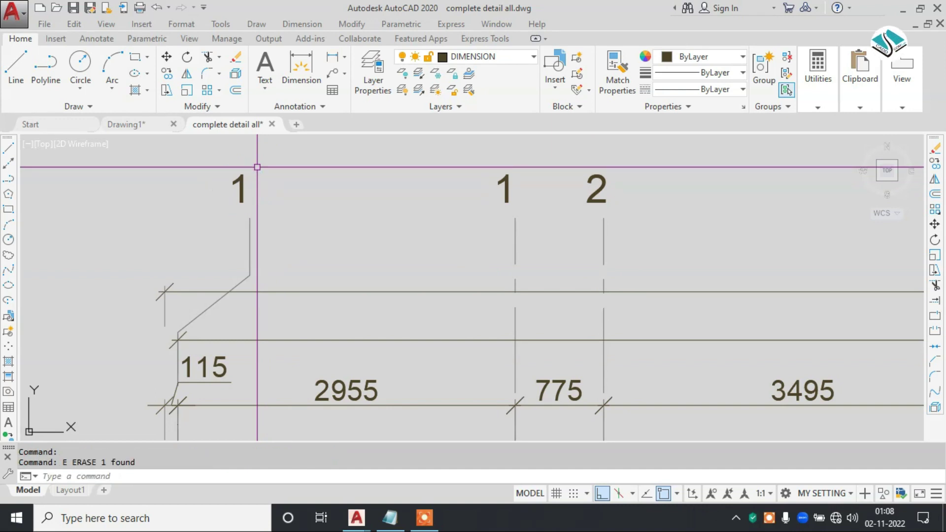
Step: Zoom the view over the floor plan until the circled D5 door tag shows
{"action": "scroll", "coordinate": [321, 236], "scroll_direction": "down", "scroll_amount": 3}
{"action": "scroll", "coordinate": [320, 237], "scroll_direction": "down", "scroll_amount": 3}
{"action": "scroll", "coordinate": [321, 237], "scroll_direction": "down", "scroll_amount": 2}
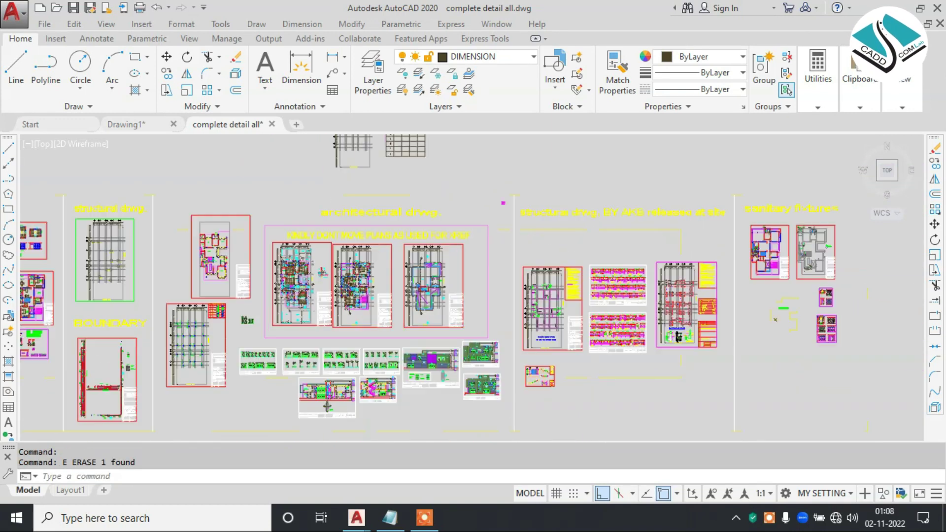
{"action": "scroll", "coordinate": [356, 271], "scroll_direction": "up", "scroll_amount": 6}
{"action": "scroll", "coordinate": [362, 211], "scroll_direction": "up", "scroll_amount": 5}
{"action": "scroll", "coordinate": [363, 211], "scroll_direction": "down", "scroll_amount": 2}
{"action": "scroll", "coordinate": [362, 211], "scroll_direction": "down", "scroll_amount": 2}
{"action": "scroll", "coordinate": [363, 211], "scroll_direction": "up", "scroll_amount": 7}
{"action": "scroll", "coordinate": [394, 226], "scroll_direction": "up", "scroll_amount": 4}
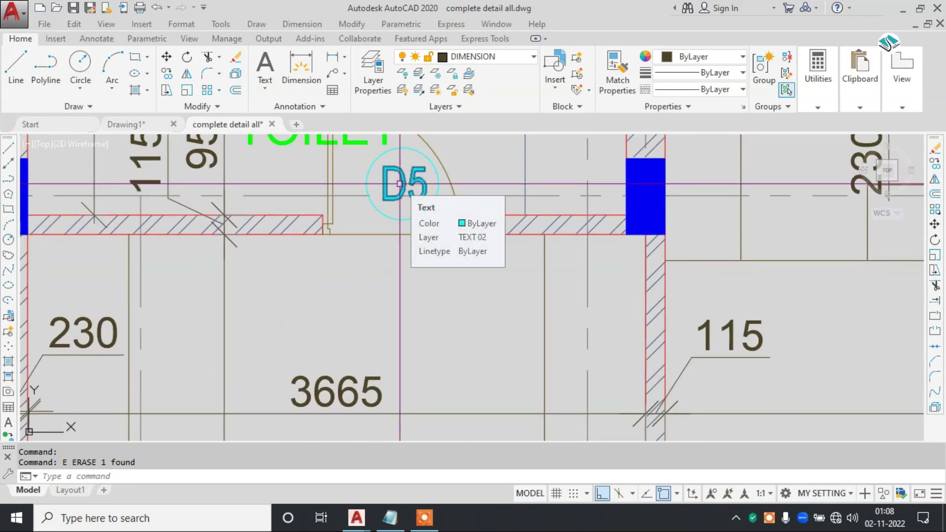
Step: Pan and zoom across the plan toward the terrace and bedrooms
{"action": "scroll", "coordinate": [403, 185], "scroll_direction": "down", "scroll_amount": 5}
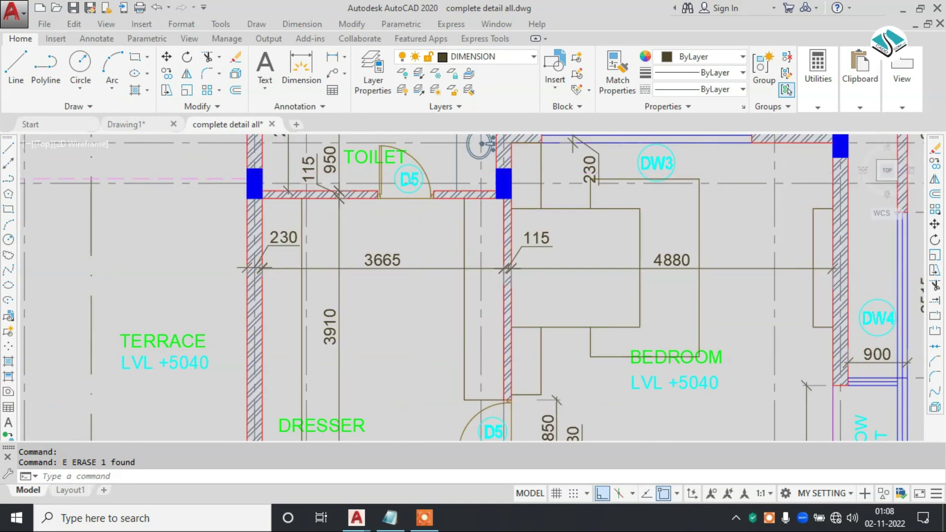
{"action": "middle_click_drag", "start_coordinate": [388, 276], "coordinate": [388, 211]}
{"action": "scroll", "coordinate": [388, 325], "scroll_direction": "down", "scroll_amount": 3}
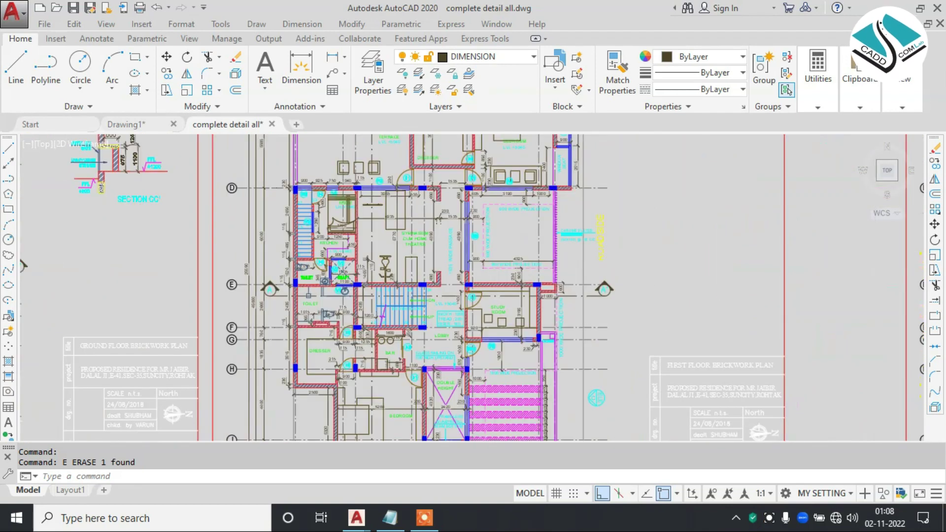
{"action": "scroll", "coordinate": [389, 325], "scroll_direction": "down", "scroll_amount": 2}
{"action": "scroll", "coordinate": [389, 325], "scroll_direction": "down", "scroll_amount": 2}
{"action": "scroll", "coordinate": [387, 196], "scroll_direction": "down", "scroll_amount": 2}
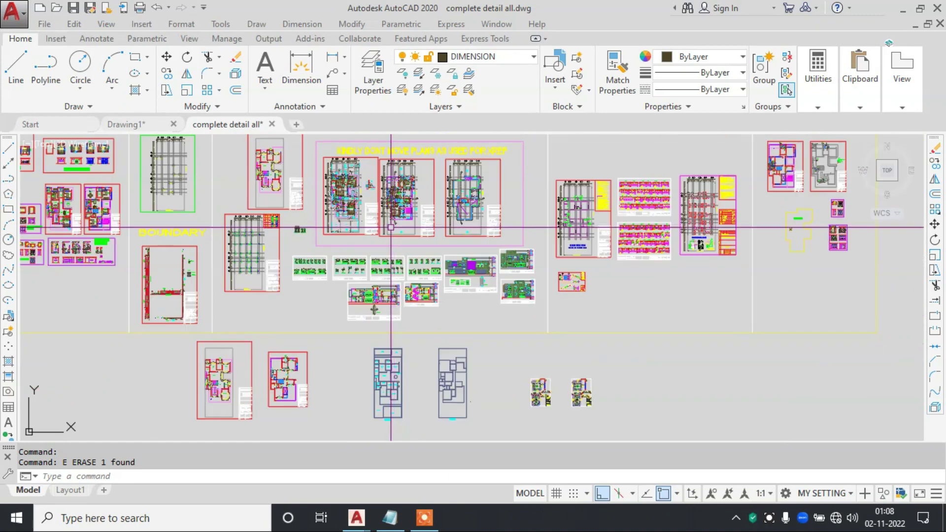
{"action": "scroll", "coordinate": [360, 375], "scroll_direction": "up", "scroll_amount": 5}
{"action": "scroll", "coordinate": [332, 298], "scroll_direction": "up", "scroll_amount": 2}
{"action": "scroll", "coordinate": [332, 298], "scroll_direction": "down", "scroll_amount": 5}
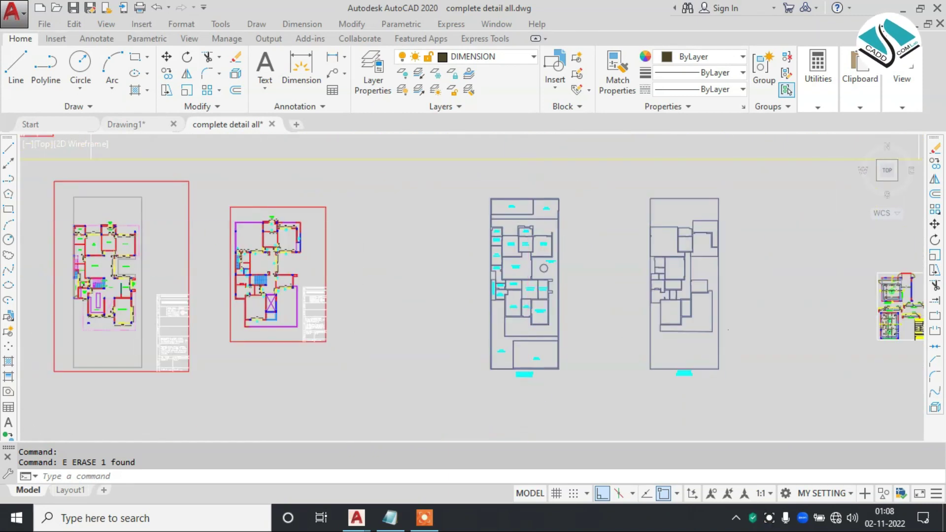
{"action": "scroll", "coordinate": [384, 222], "scroll_direction": "up", "scroll_amount": 3}
{"action": "scroll", "coordinate": [394, 221], "scroll_direction": "up", "scroll_amount": 2}
{"action": "scroll", "coordinate": [394, 212], "scroll_direction": "up", "scroll_amount": 2}
{"action": "scroll", "coordinate": [376, 259], "scroll_direction": "up", "scroll_amount": 3}
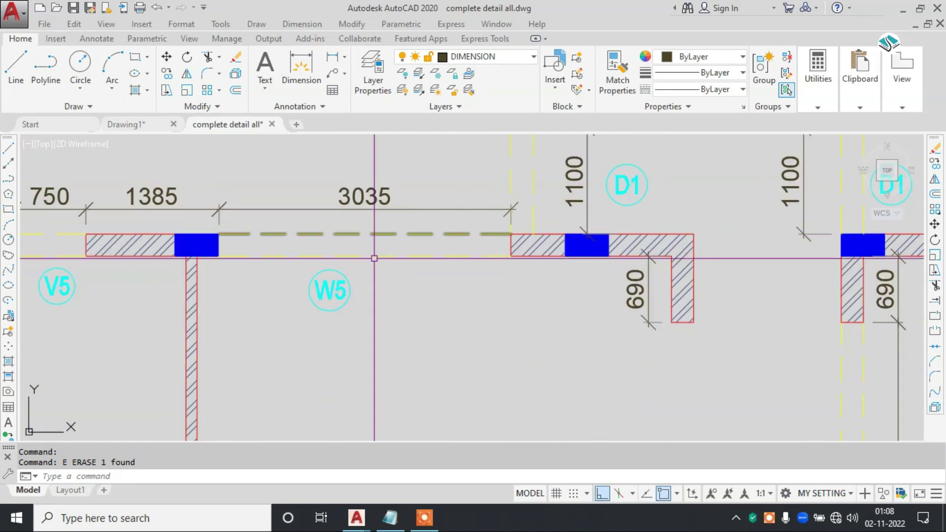
{"action": "scroll", "coordinate": [384, 260], "scroll_direction": "down", "scroll_amount": 5}
{"action": "scroll", "coordinate": [392, 273], "scroll_direction": "down", "scroll_amount": 3}
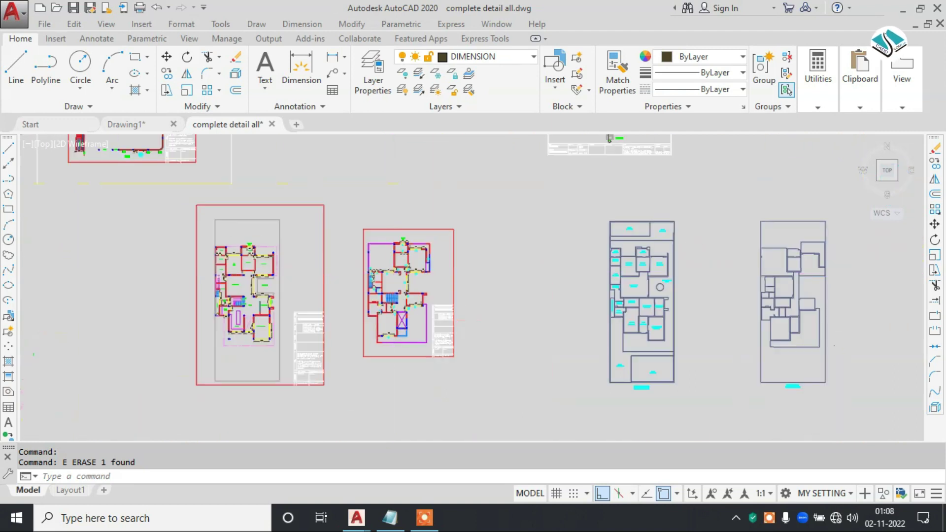
{"action": "scroll", "coordinate": [384, 212], "scroll_direction": "down", "scroll_amount": 3}
Step: Glance at the Notepad topic list, then zoom back onto the top grid numbers
{"action": "left_click", "coordinate": [389, 519]}
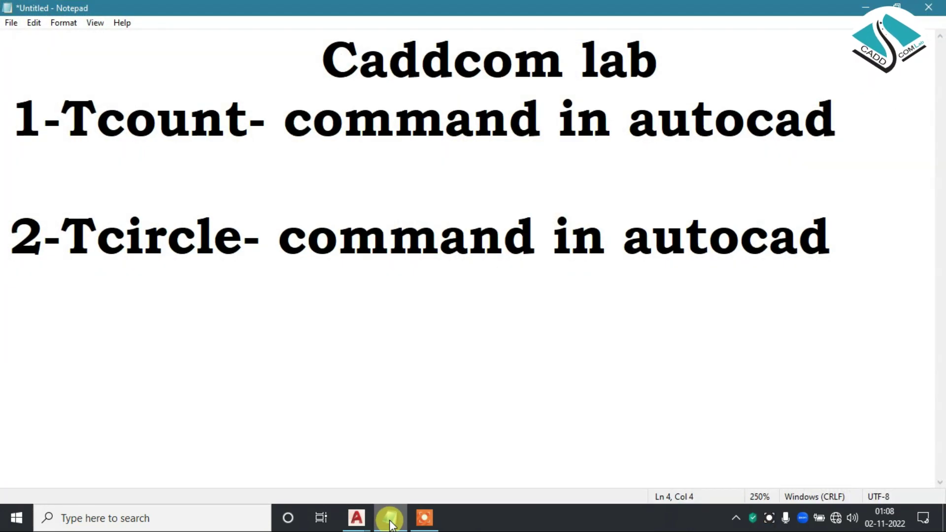
{"action": "left_click", "coordinate": [389, 518]}
{"action": "scroll", "coordinate": [411, 256], "scroll_direction": "up", "scroll_amount": 2}
{"action": "scroll", "coordinate": [443, 179], "scroll_direction": "up", "scroll_amount": 2}
{"action": "scroll", "coordinate": [443, 178], "scroll_direction": "up", "scroll_amount": 1}
{"action": "scroll", "coordinate": [401, 197], "scroll_direction": "up", "scroll_amount": 3}
{"action": "scroll", "coordinate": [450, 249], "scroll_direction": "up", "scroll_amount": 2}
{"action": "scroll", "coordinate": [433, 232], "scroll_direction": "up", "scroll_amount": 2}
{"action": "scroll", "coordinate": [434, 232], "scroll_direction": "down", "scroll_amount": 2}
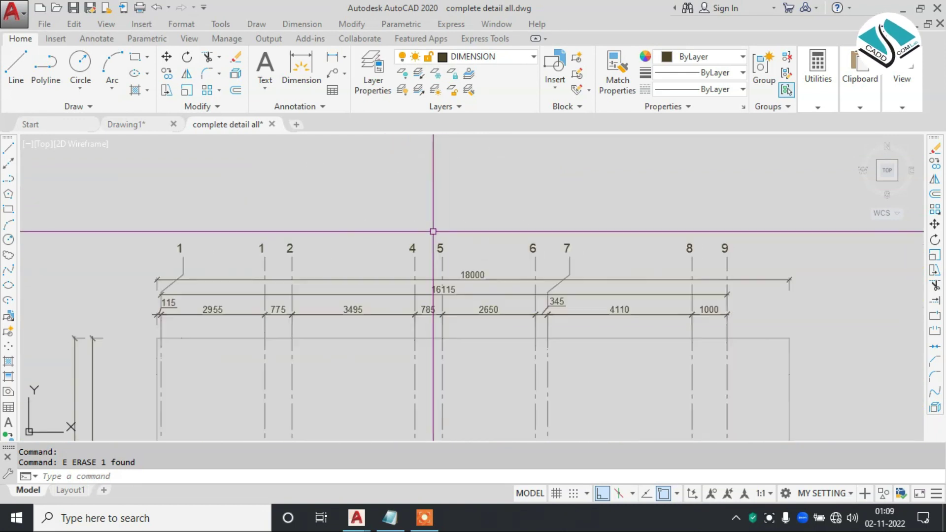
{"action": "scroll", "coordinate": [416, 205], "scroll_direction": "up", "scroll_amount": 2}
{"action": "scroll", "coordinate": [418, 192], "scroll_direction": "down", "scroll_amount": 2}
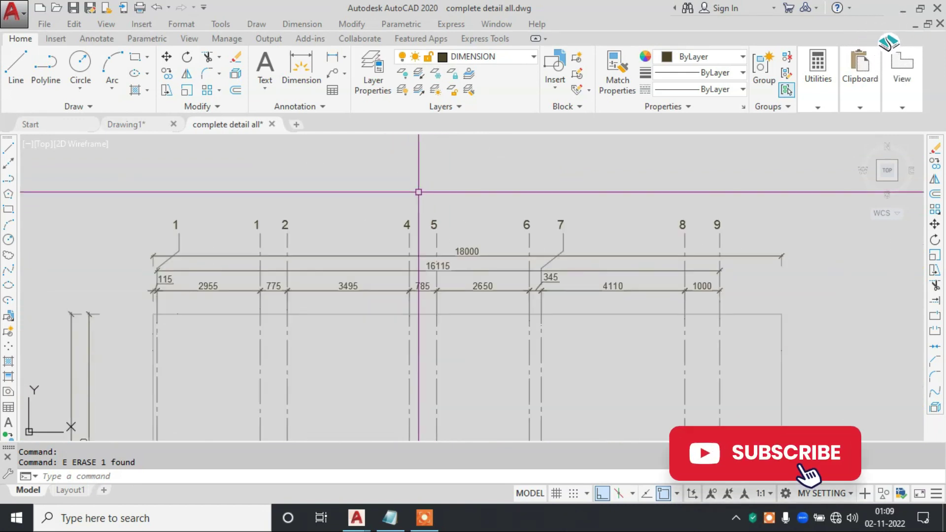
{"action": "type", "text": "T"}
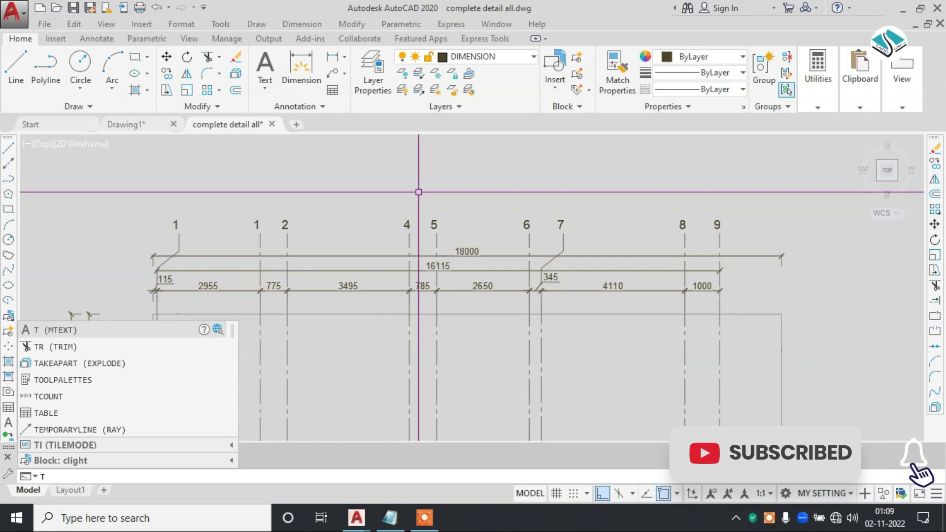
{"action": "type", "text": "C"}
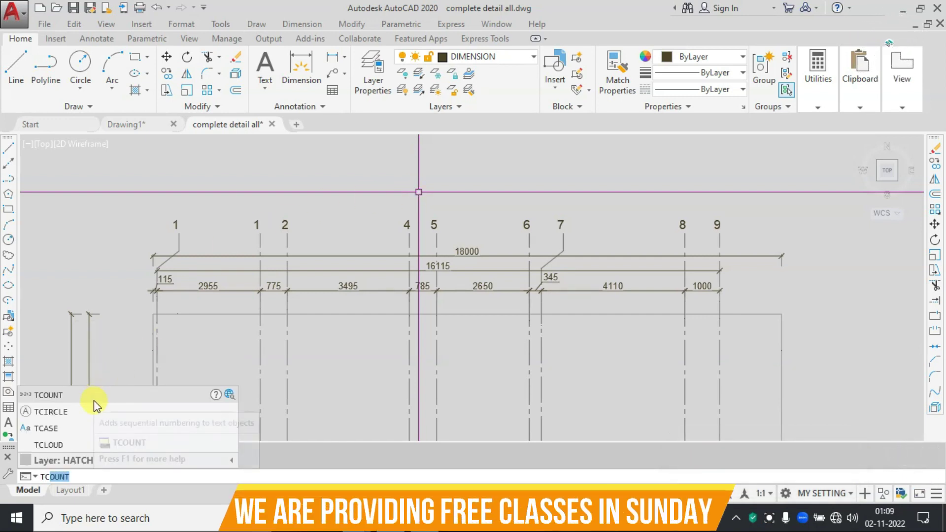
{"action": "type", "text": "IRCLE"}
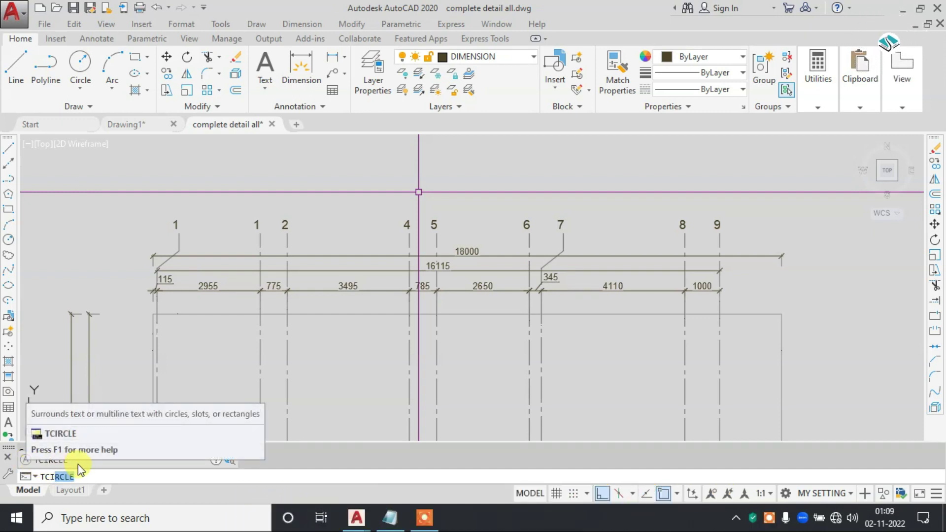
{"action": "key", "text": "Escape"}
{"action": "key", "text": "Escape"}
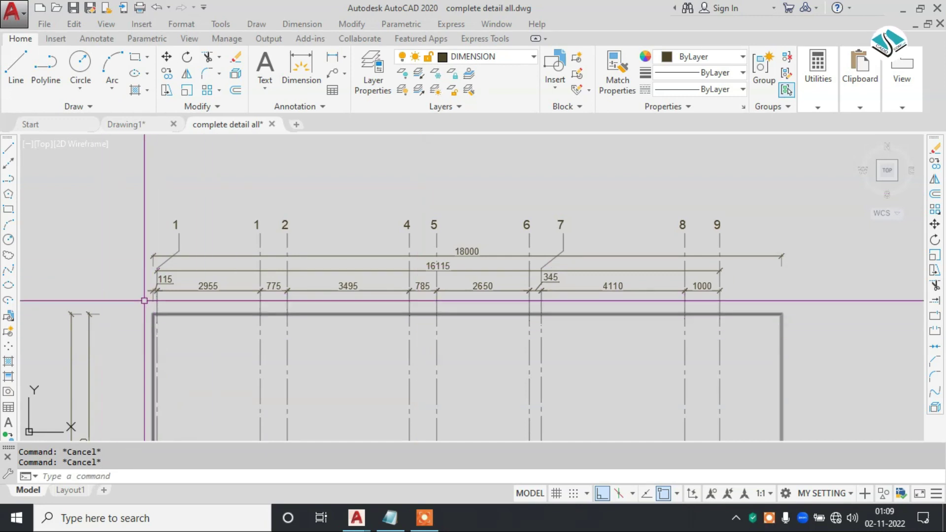
{"action": "left_click", "coordinate": [447, 24]}
{"action": "left_click", "coordinate": [449, 24]}
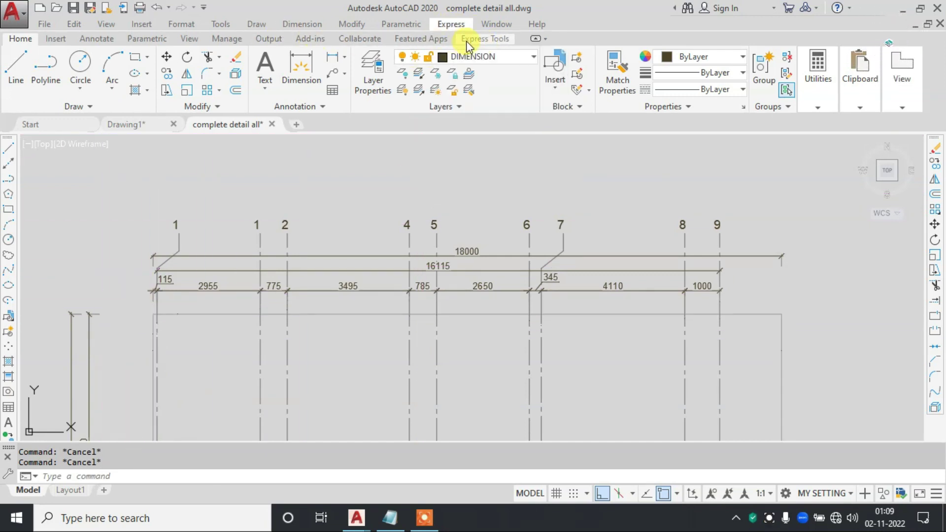
Step: Enclose the nine grid numbers with Enclose in Object: offset 0.35, circles, constant size
{"action": "left_click", "coordinate": [486, 42]}
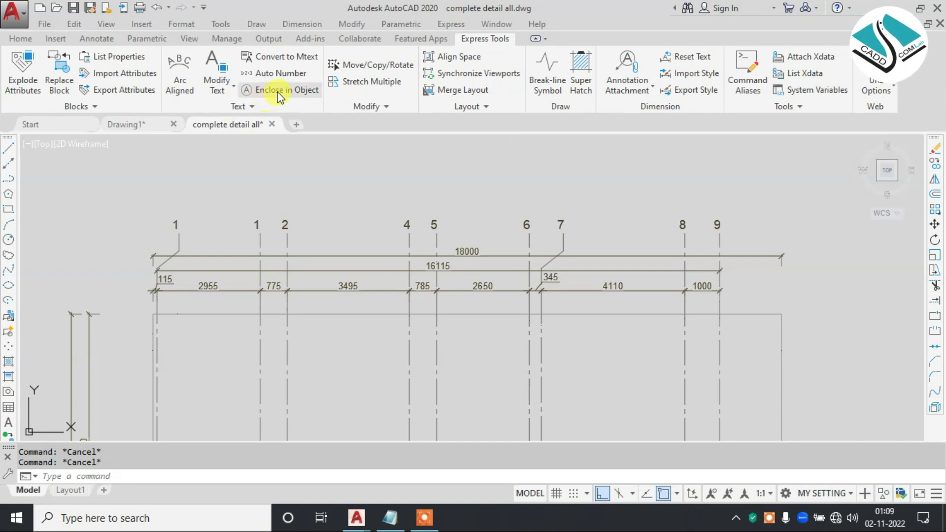
{"action": "left_click", "coordinate": [304, 94]}
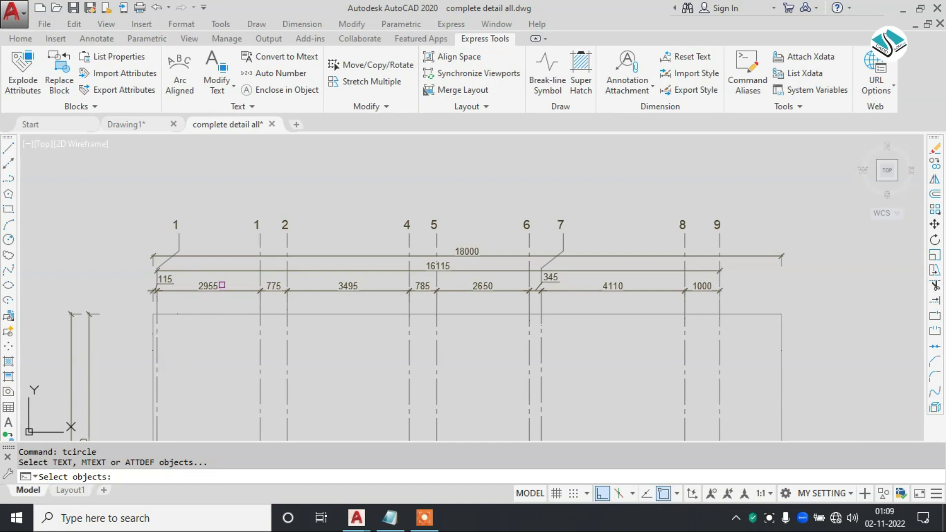
{"action": "left_click", "coordinate": [763, 158]}
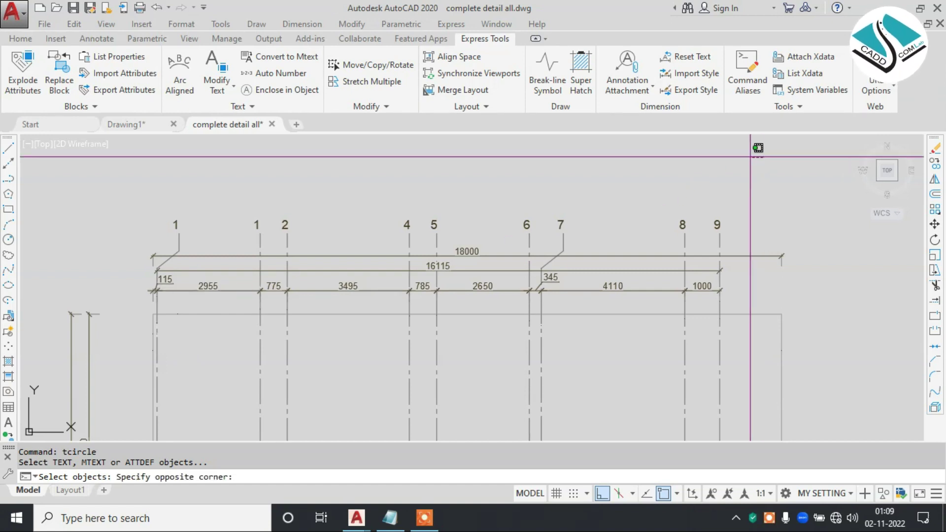
{"action": "left_click", "coordinate": [146, 220]}
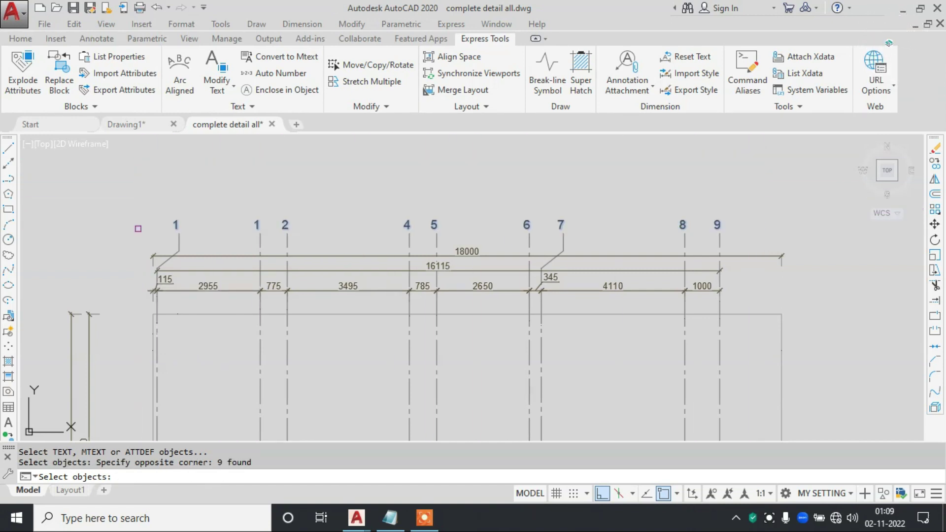
{"action": "key", "text": "Return"}
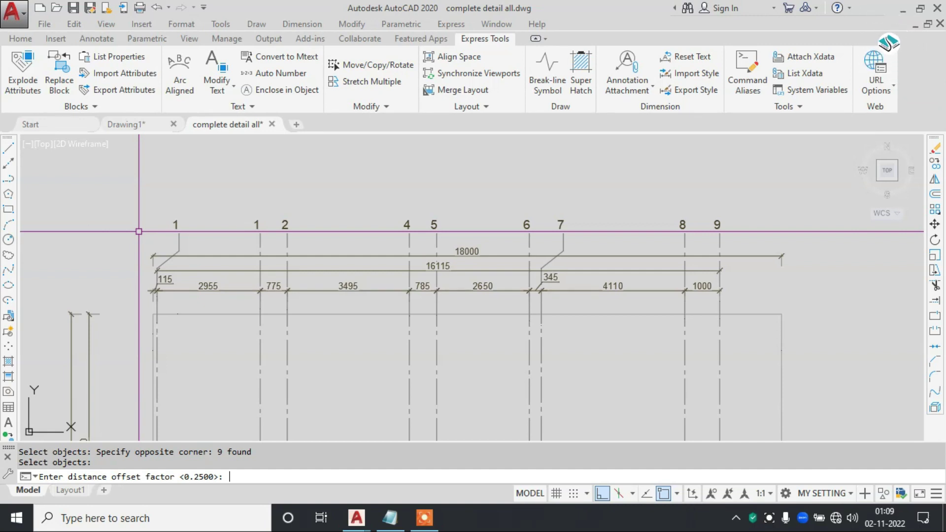
{"action": "type", "text": ".35"}
{"action": "key", "text": "Return"}
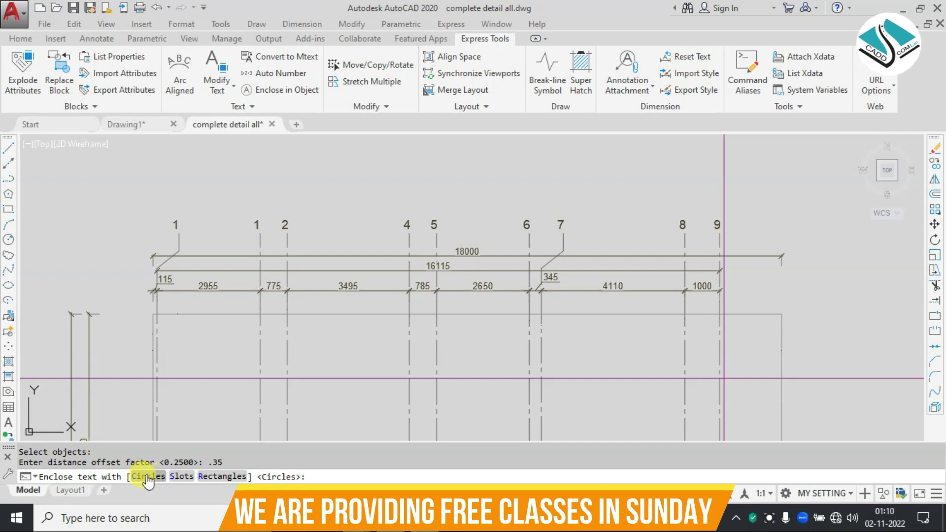
{"action": "left_click", "coordinate": [147, 476]}
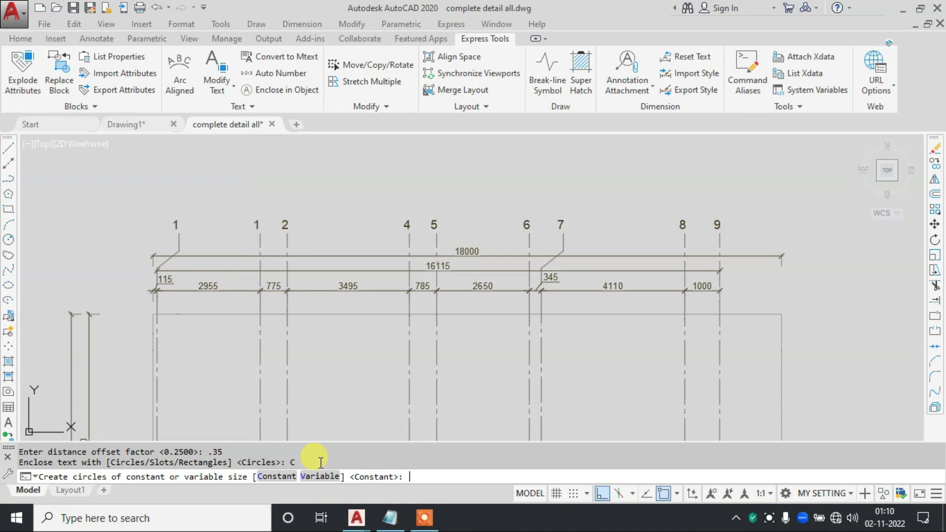
{"action": "key", "text": "Return"}
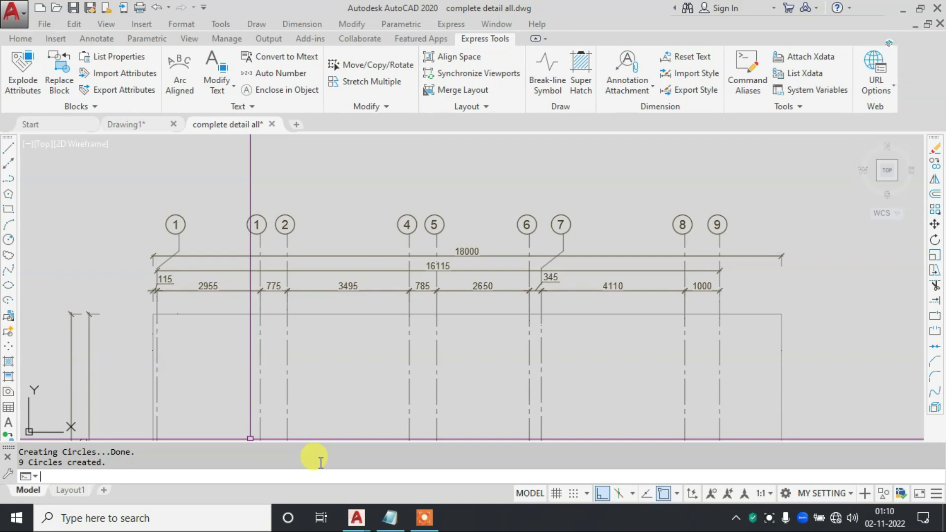
Step: Undo the circles and re-enclose the nine grid numbers in constant-size slots, offset 0.25
{"action": "key", "text": "ctrl+z"}
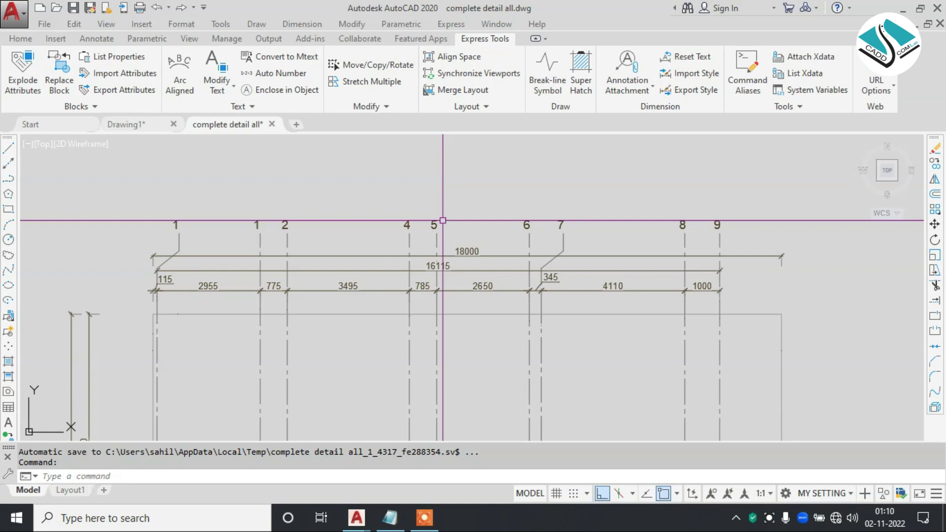
{"action": "left_click", "coordinate": [285, 95]}
{"action": "left_click", "coordinate": [750, 168]}
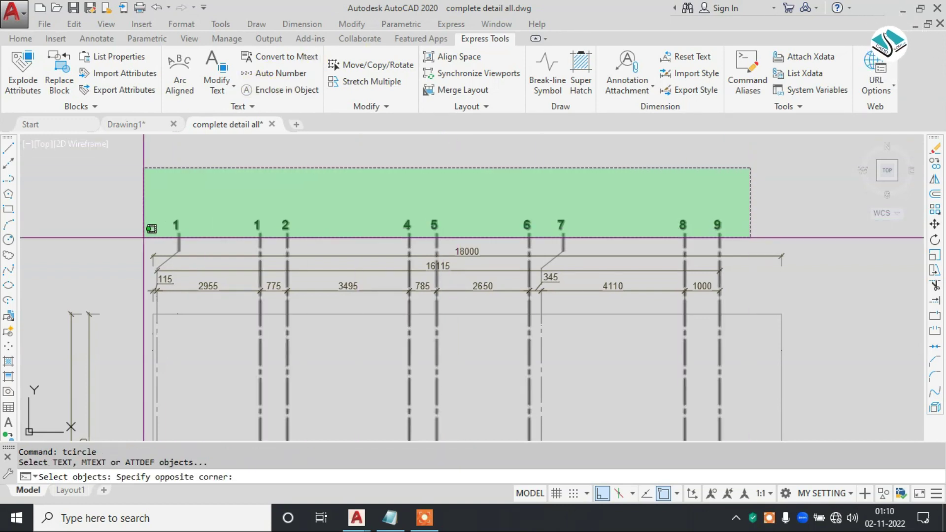
{"action": "left_click", "coordinate": [135, 217]}
{"action": "key", "text": "Return"}
{"action": "type", "text": "0.2"}
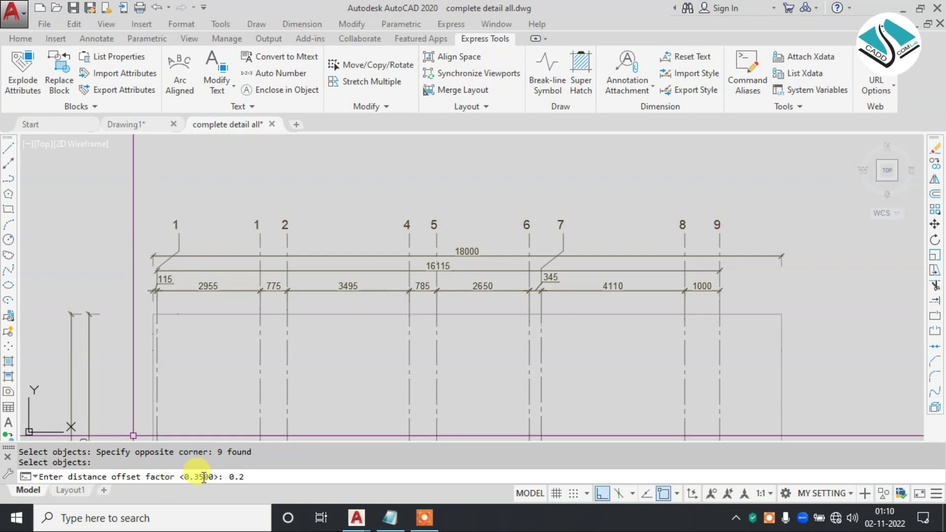
{"action": "type", "text": "5"}
{"action": "key", "text": "Return"}
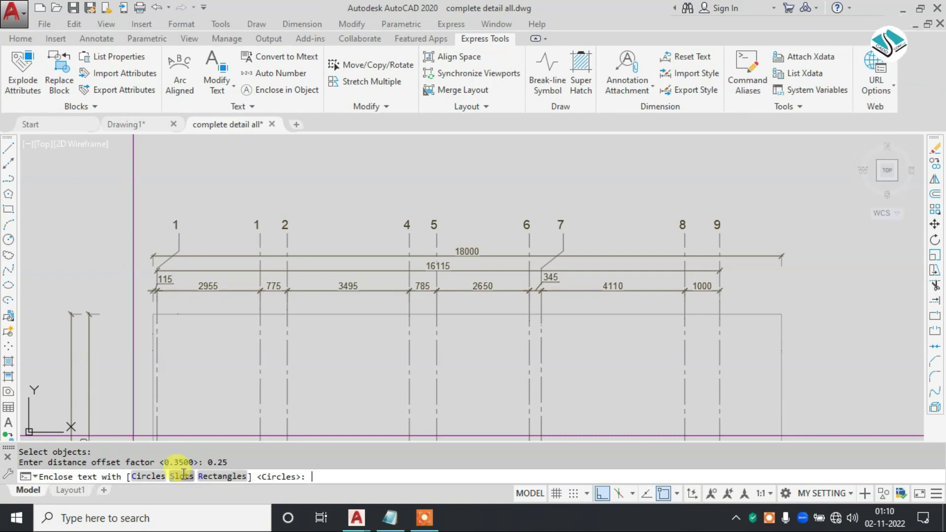
{"action": "left_click", "coordinate": [182, 475]}
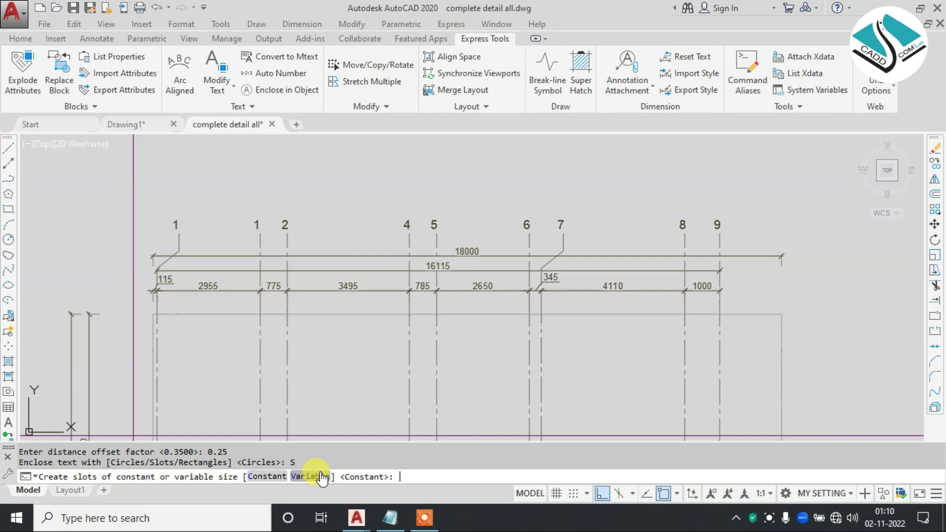
{"action": "key", "text": "Return"}
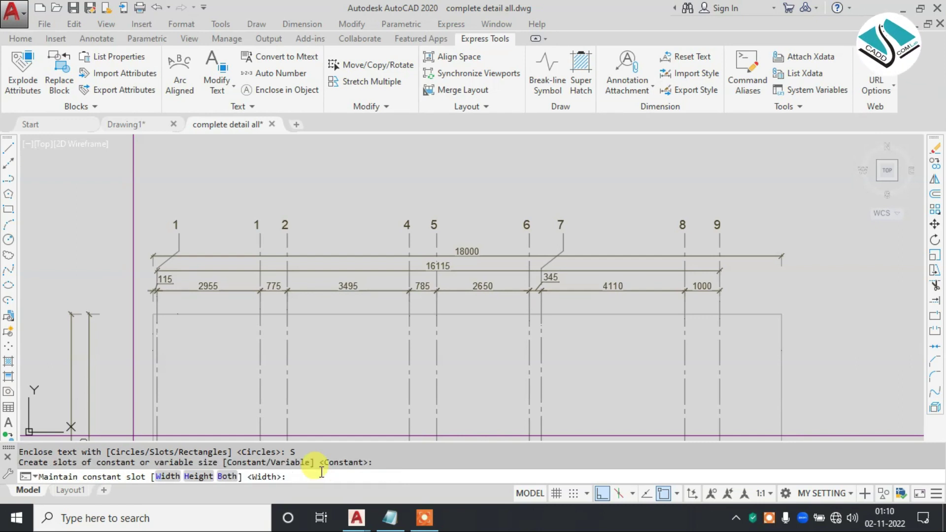
{"action": "key", "text": "Return"}
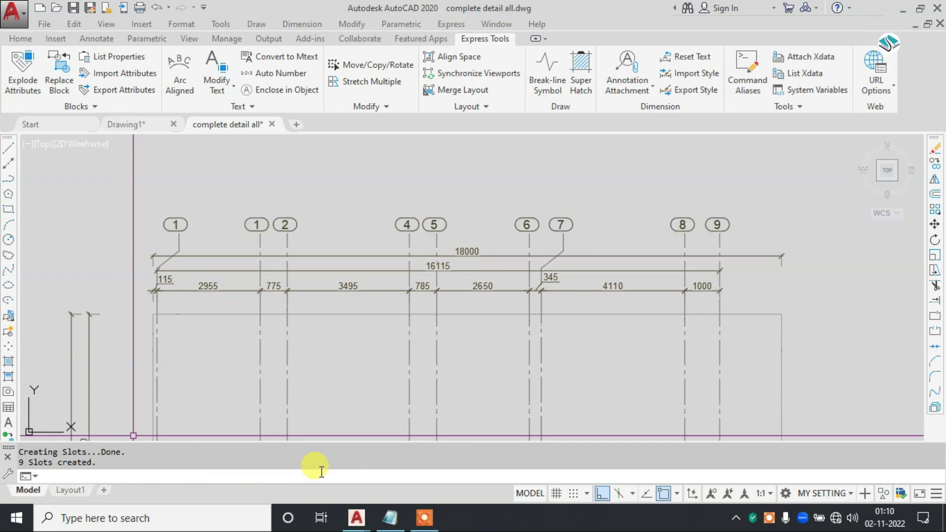
Step: Inspect the slots, then undo the view change and the slot enclosures
{"action": "scroll", "coordinate": [262, 256], "scroll_direction": "up", "scroll_amount": 2}
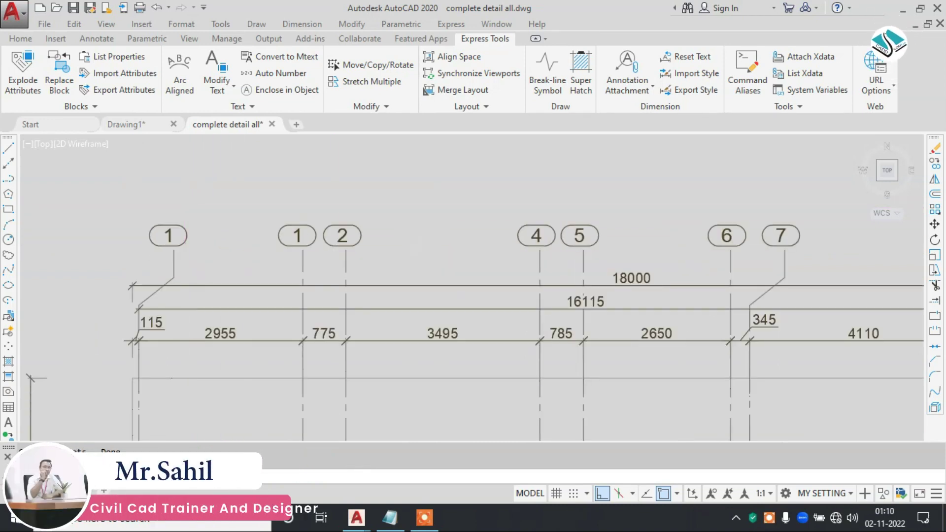
{"action": "scroll", "coordinate": [235, 248], "scroll_direction": "down", "scroll_amount": 4}
{"action": "scroll", "coordinate": [235, 248], "scroll_direction": "up", "scroll_amount": 4}
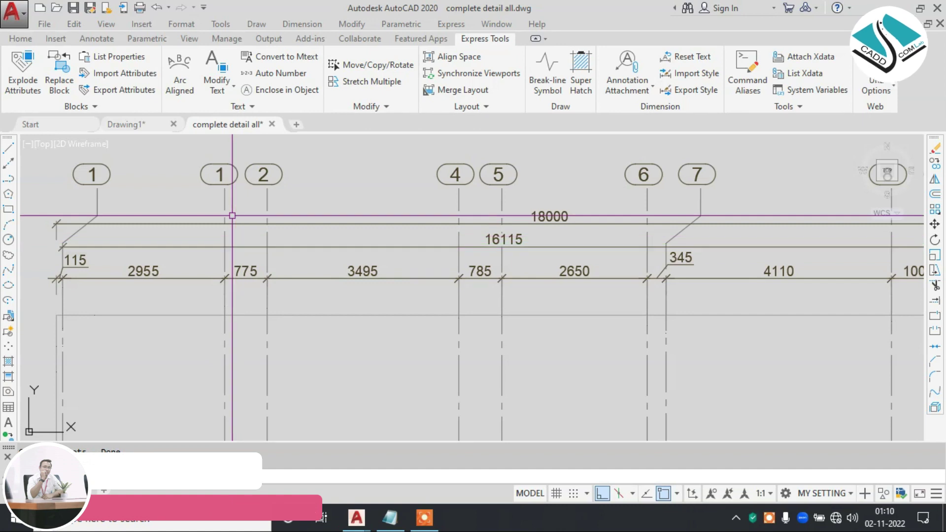
{"action": "scroll", "coordinate": [235, 247], "scroll_direction": "down", "scroll_amount": 2}
{"action": "scroll", "coordinate": [392, 251], "scroll_direction": "down", "scroll_amount": 2}
{"action": "scroll", "coordinate": [364, 230], "scroll_direction": "up", "scroll_amount": 2}
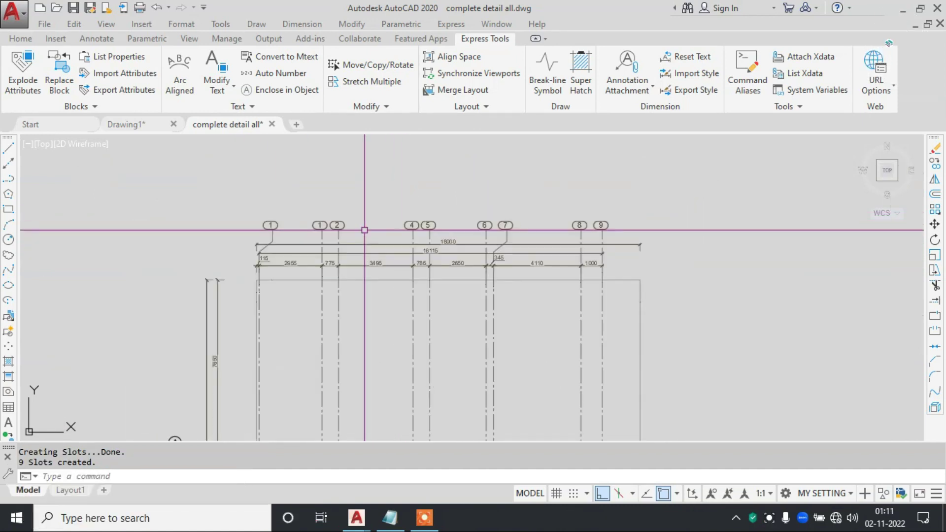
{"action": "scroll", "coordinate": [365, 231], "scroll_direction": "up", "scroll_amount": 2}
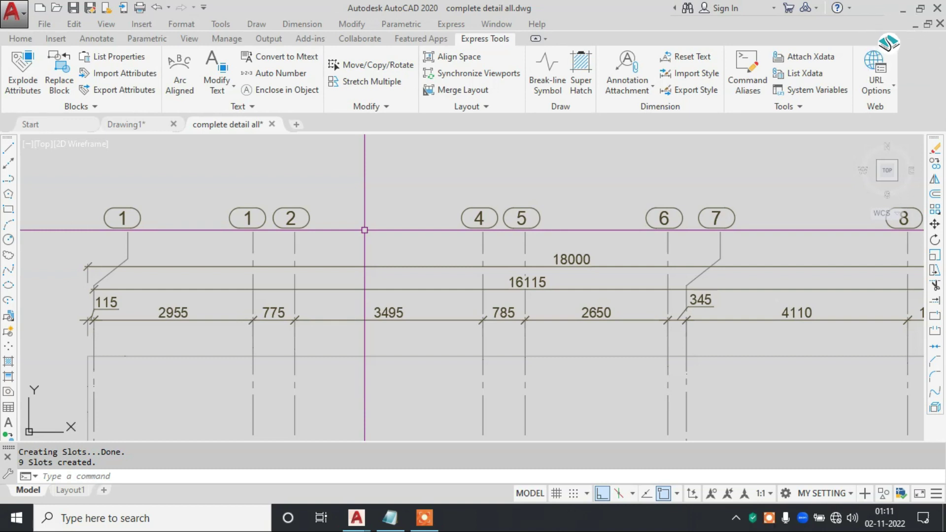
{"action": "key", "text": "ctrl+z"}
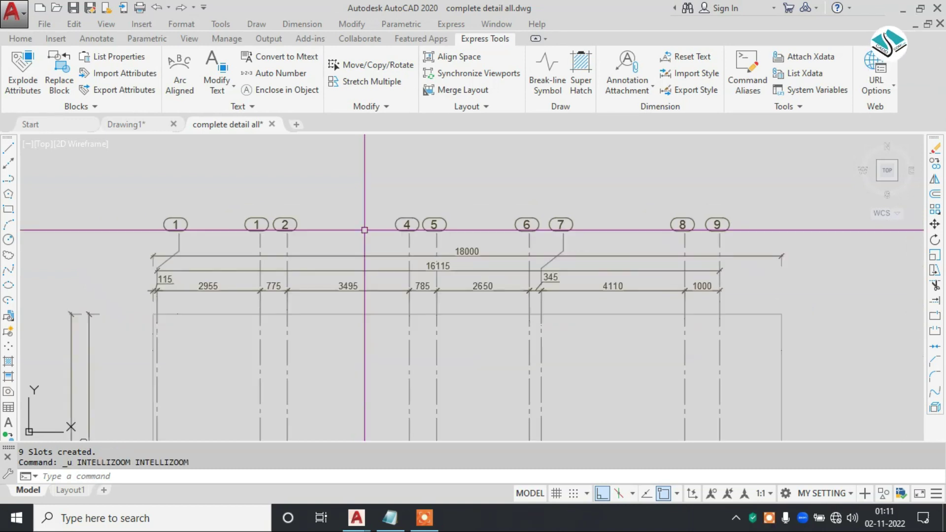
{"action": "key", "text": "ctrl+z"}
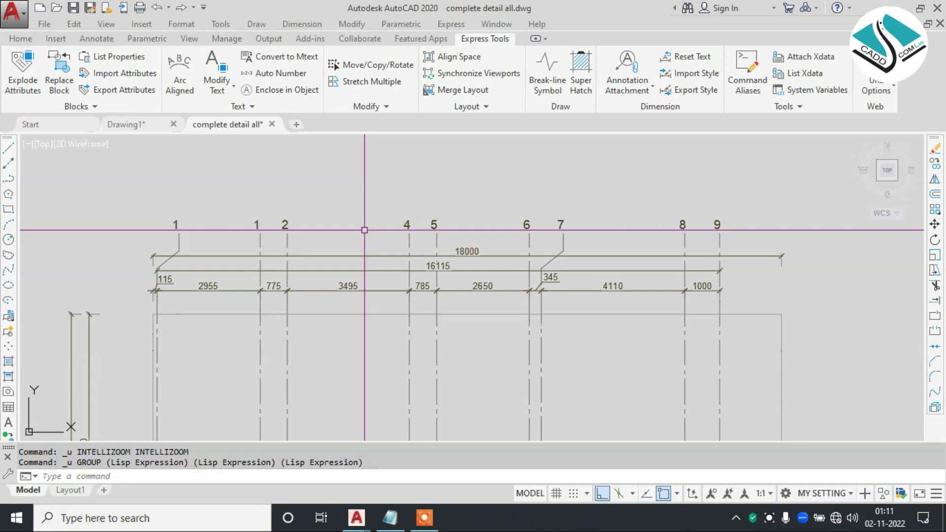
Step: Box the nine grid numbers in constant-size rectangles with the default offset
{"action": "left_click", "coordinate": [270, 91]}
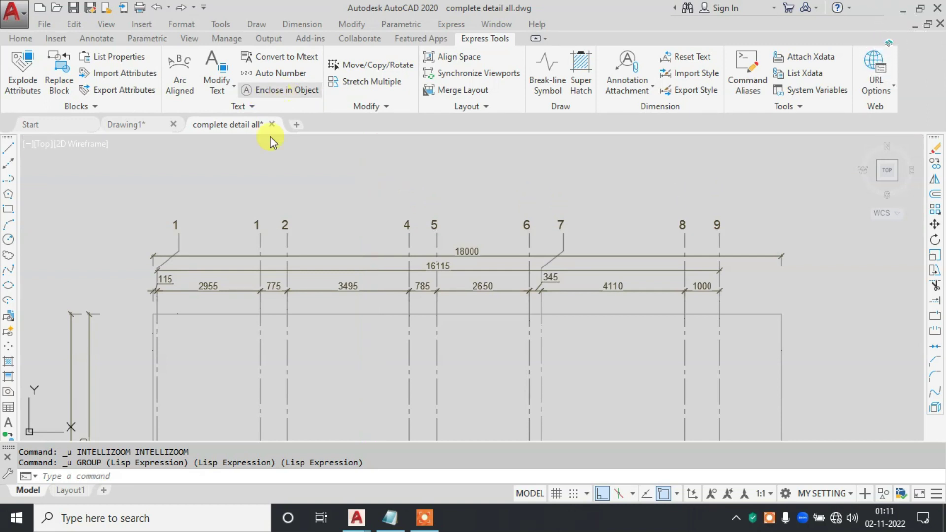
{"action": "left_click", "coordinate": [737, 171]}
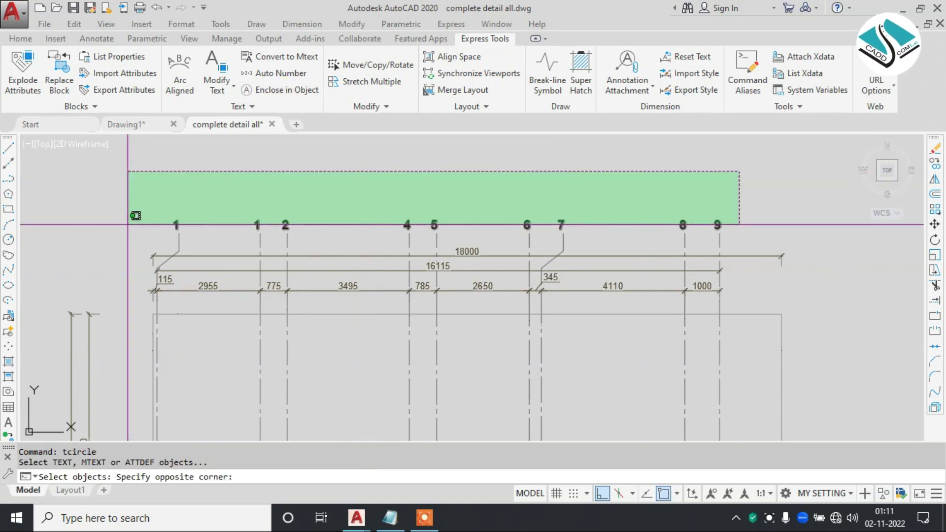
{"action": "left_click", "coordinate": [127, 220]}
{"action": "key", "text": "Return"}
{"action": "key", "text": "Return"}
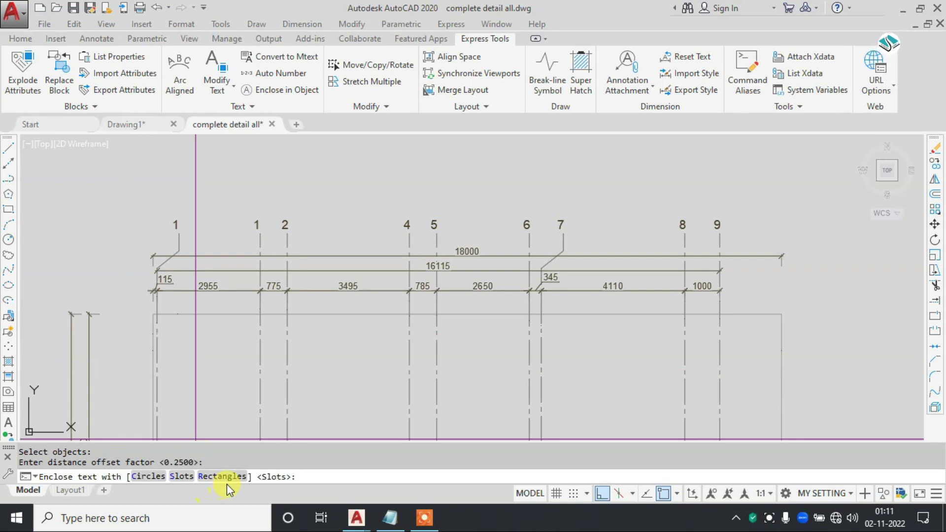
{"action": "left_click", "coordinate": [230, 477]}
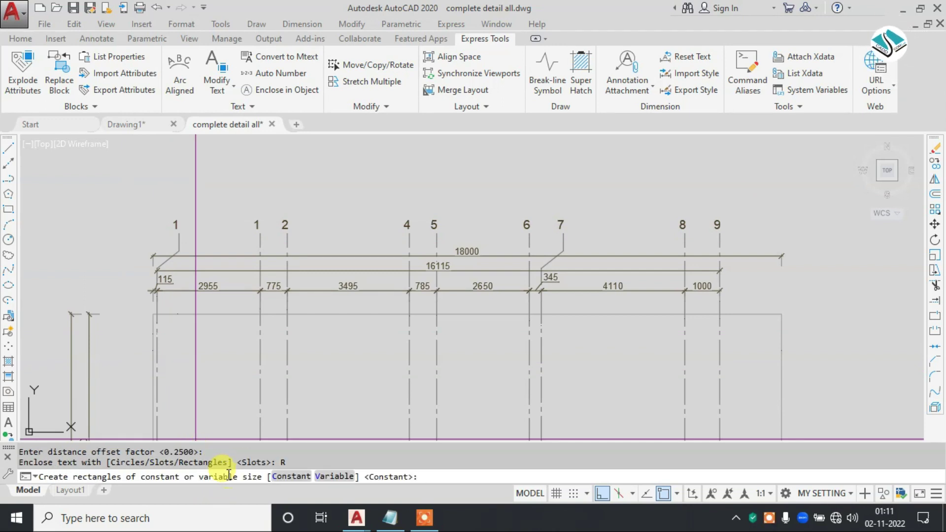
{"action": "key", "text": "Return"}
{"action": "key", "text": "Return"}
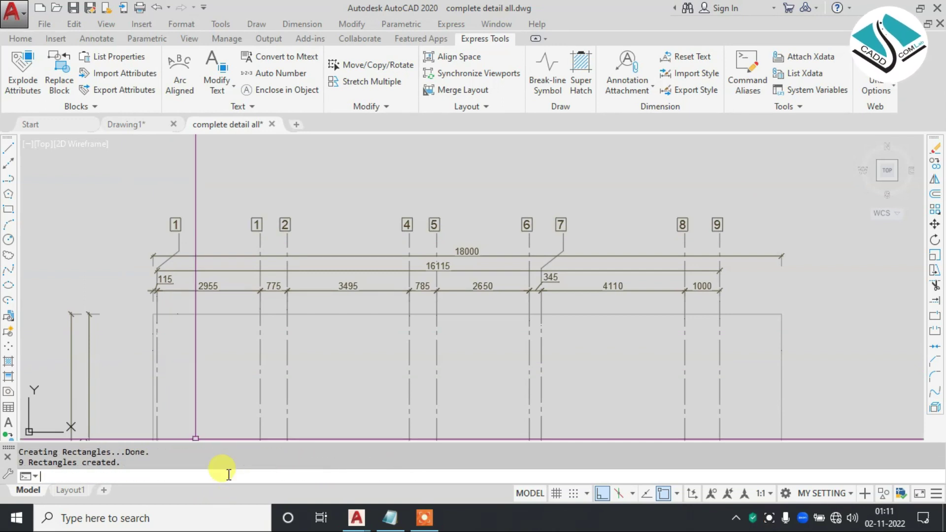
Step: Zoom around the plan to the circled V4 tag and clear any pending command
{"action": "scroll", "coordinate": [327, 202], "scroll_direction": "down", "scroll_amount": 5}
{"action": "scroll", "coordinate": [323, 207], "scroll_direction": "up", "scroll_amount": 7}
{"action": "scroll", "coordinate": [120, 211], "scroll_direction": "up", "scroll_amount": 2}
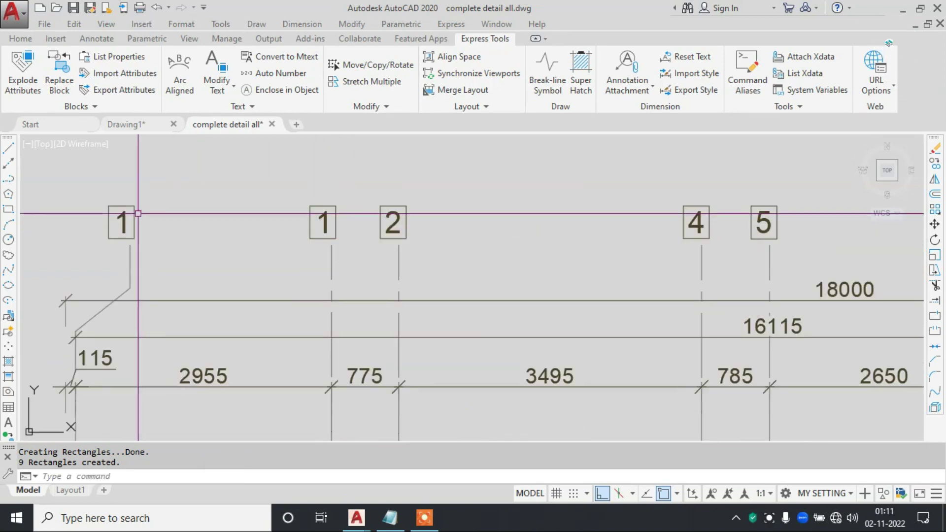
{"action": "scroll", "coordinate": [188, 215], "scroll_direction": "down", "scroll_amount": 2}
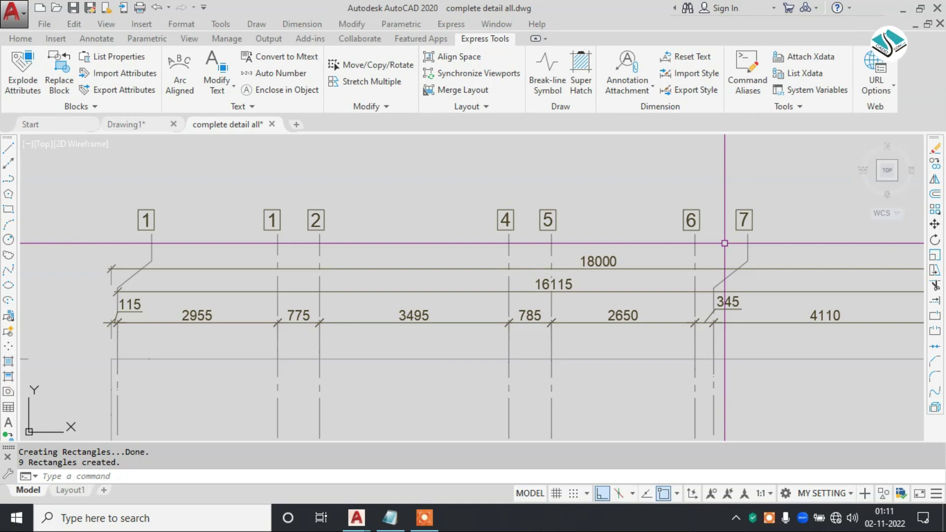
{"action": "scroll", "coordinate": [507, 286], "scroll_direction": "down", "scroll_amount": 8}
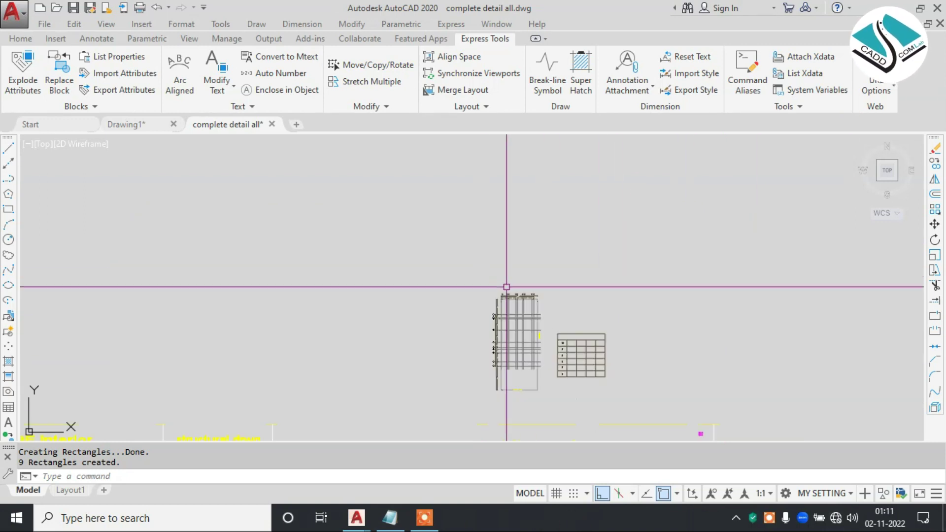
{"action": "scroll", "coordinate": [468, 249], "scroll_direction": "down", "scroll_amount": 3}
{"action": "scroll", "coordinate": [473, 246], "scroll_direction": "up", "scroll_amount": 8}
{"action": "scroll", "coordinate": [484, 211], "scroll_direction": "down", "scroll_amount": 2}
{"action": "scroll", "coordinate": [513, 167], "scroll_direction": "up", "scroll_amount": 1}
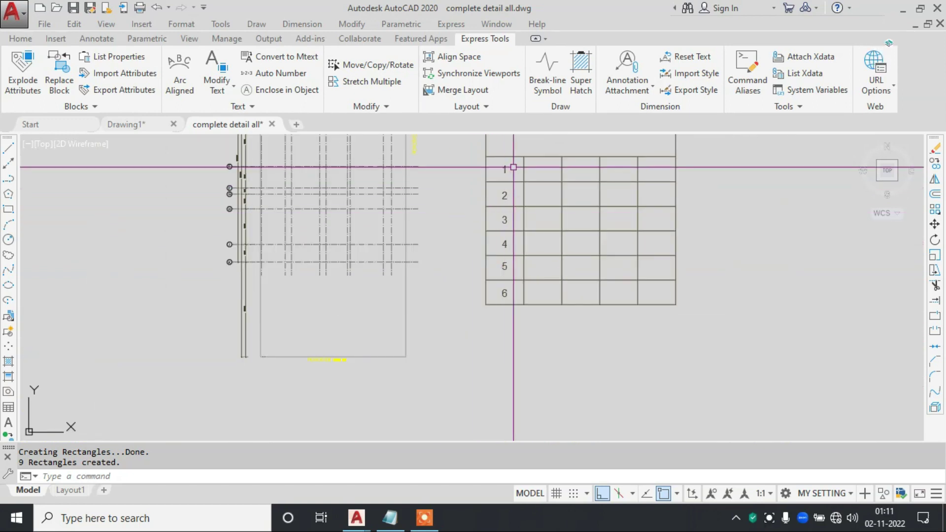
{"action": "scroll", "coordinate": [513, 167], "scroll_direction": "up", "scroll_amount": 1}
{"action": "scroll", "coordinate": [526, 169], "scroll_direction": "up", "scroll_amount": 1}
{"action": "scroll", "coordinate": [439, 184], "scroll_direction": "down", "scroll_amount": 8}
{"action": "scroll", "coordinate": [400, 319], "scroll_direction": "up", "scroll_amount": 3}
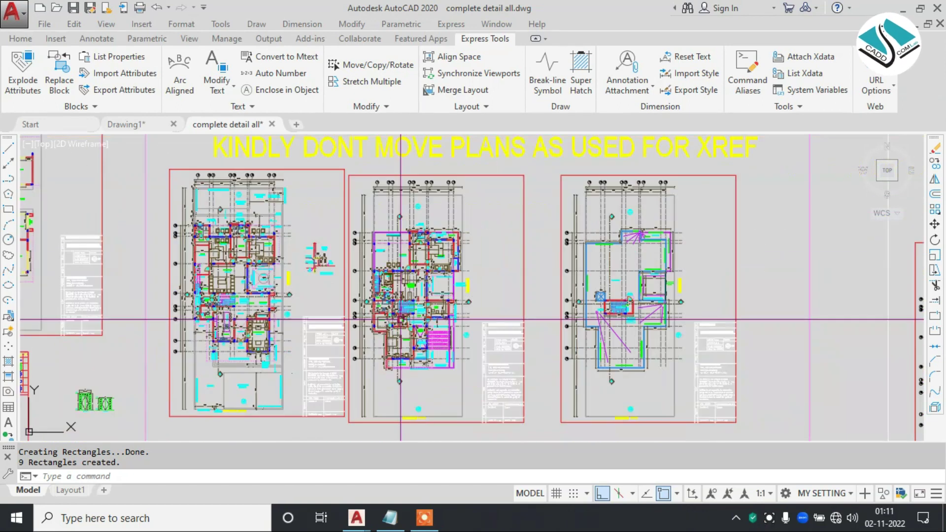
{"action": "scroll", "coordinate": [400, 319], "scroll_direction": "down", "scroll_amount": 5}
{"action": "scroll", "coordinate": [400, 317], "scroll_direction": "up", "scroll_amount": 3}
{"action": "scroll", "coordinate": [404, 285], "scroll_direction": "down", "scroll_amount": 4}
{"action": "scroll", "coordinate": [421, 243], "scroll_direction": "up", "scroll_amount": 2}
{"action": "scroll", "coordinate": [384, 226], "scroll_direction": "up", "scroll_amount": 2}
{"action": "scroll", "coordinate": [347, 211], "scroll_direction": "up", "scroll_amount": 2}
{"action": "scroll", "coordinate": [346, 211], "scroll_direction": "up", "scroll_amount": 3}
{"action": "scroll", "coordinate": [346, 211], "scroll_direction": "up", "scroll_amount": 2}
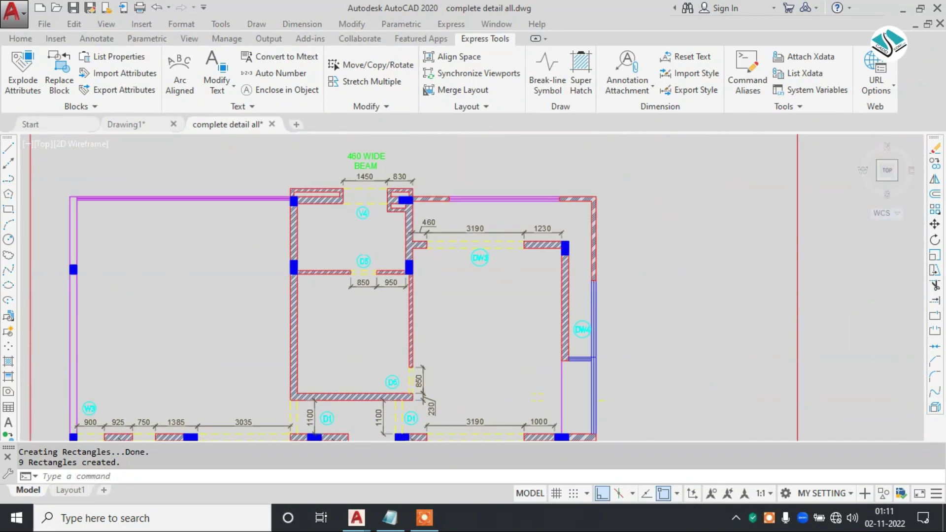
{"action": "scroll", "coordinate": [362, 215], "scroll_direction": "up", "scroll_amount": 6}
{"action": "scroll", "coordinate": [363, 215], "scroll_direction": "down", "scroll_amount": 1}
{"action": "key", "text": "Escape"}
Step: Erase the circle around the V4 window tag
{"action": "left_click", "coordinate": [384, 157]}
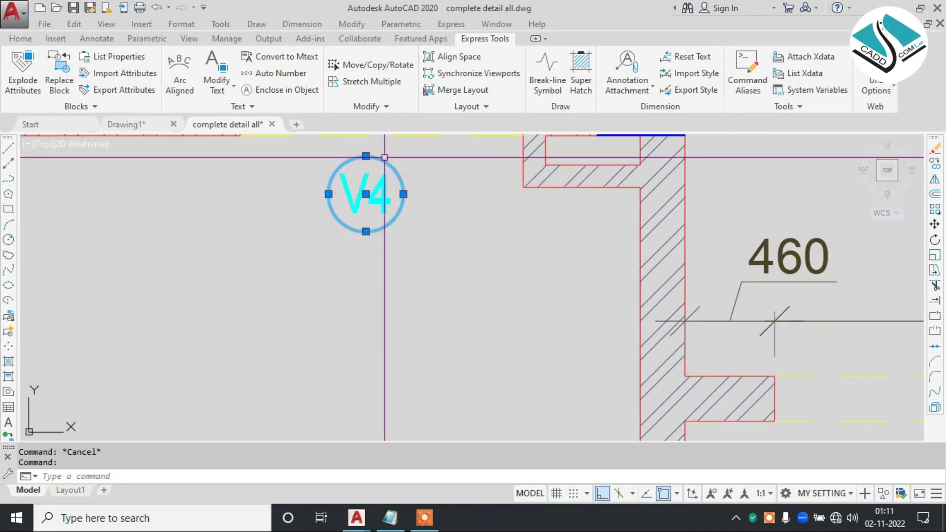
{"action": "type", "text": "e"}
{"action": "key", "text": "Return"}
{"action": "scroll", "coordinate": [374, 221], "scroll_direction": "down", "scroll_amount": 3}
{"action": "scroll", "coordinate": [378, 274], "scroll_direction": "up", "scroll_amount": 3}
Step: Erase the circles around the upper and lower D5 door tags
{"action": "left_click", "coordinate": [359, 294]}
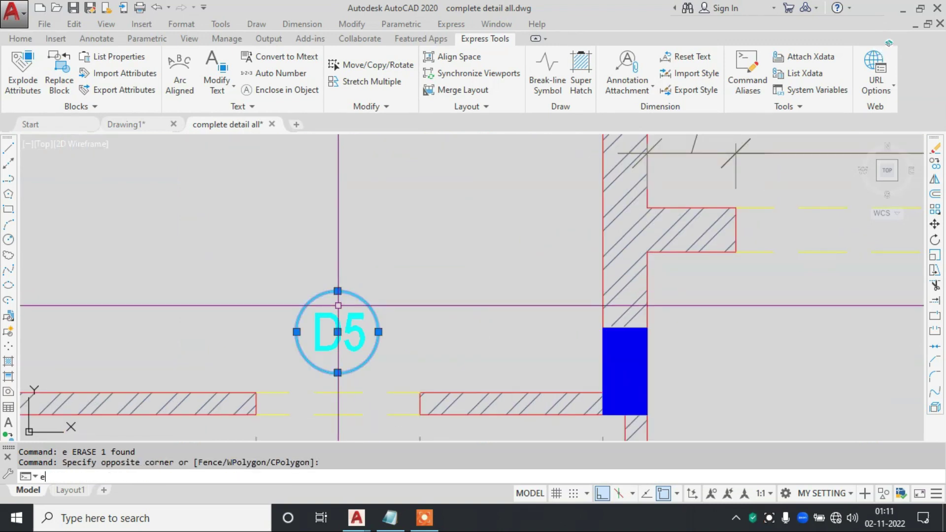
{"action": "scroll", "coordinate": [359, 294], "scroll_direction": "down", "scroll_amount": 3}
{"action": "scroll", "coordinate": [466, 241], "scroll_direction": "up", "scroll_amount": 5}
{"action": "scroll", "coordinate": [459, 242], "scroll_direction": "down", "scroll_amount": 5}
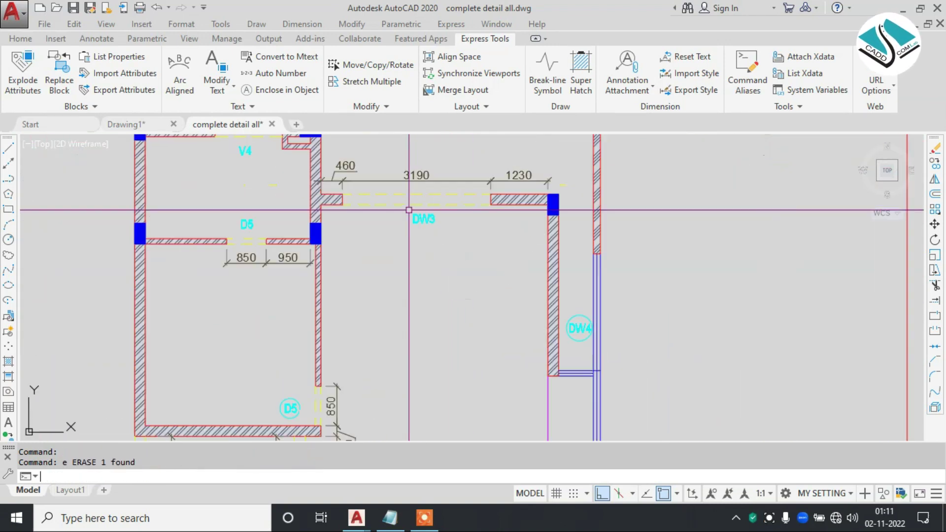
{"action": "scroll", "coordinate": [209, 312], "scroll_direction": "up", "scroll_amount": 6}
{"action": "left_click", "coordinate": [207, 320]}
{"action": "key", "text": "Return"}
{"action": "scroll", "coordinate": [212, 321], "scroll_direction": "down", "scroll_amount": 5}
{"action": "scroll", "coordinate": [293, 317], "scroll_direction": "up", "scroll_amount": 5}
Step: Erase the circle around a D1 door tag
{"action": "left_click", "coordinate": [246, 331]}
{"action": "key", "text": "Escape"}
{"action": "type", "text": "e"}
{"action": "key", "text": "Return"}
{"action": "scroll", "coordinate": [282, 299], "scroll_direction": "down", "scroll_amount": 4}
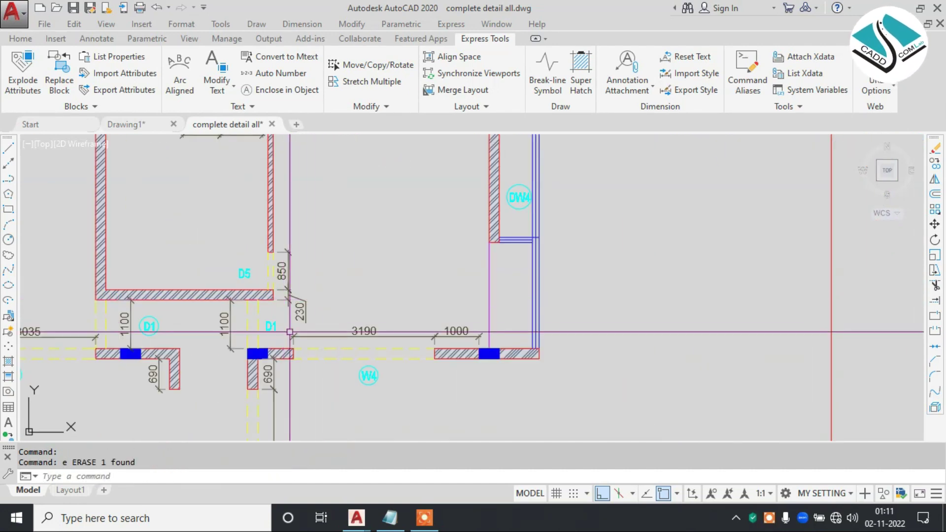
{"action": "scroll", "coordinate": [155, 300], "scroll_direction": "up", "scroll_amount": 4}
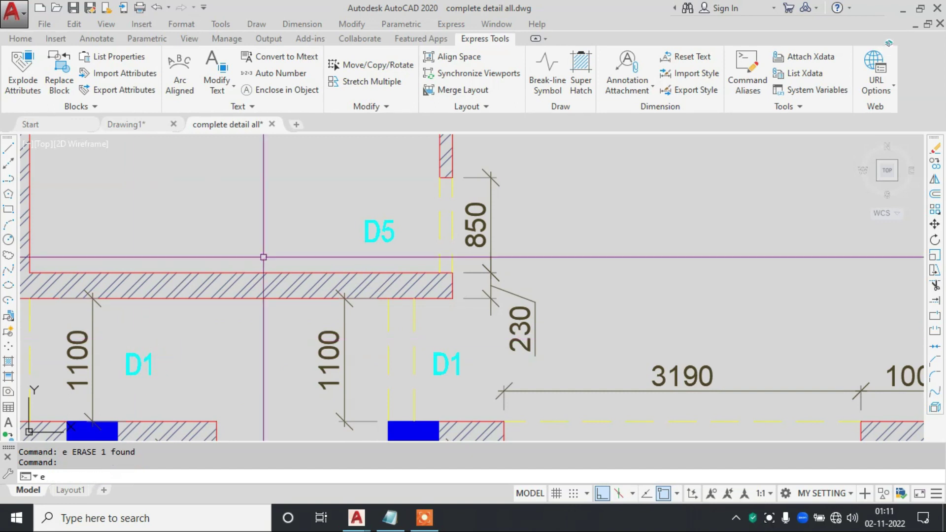
{"action": "scroll", "coordinate": [263, 259], "scroll_direction": "down", "scroll_amount": 4}
{"action": "scroll", "coordinate": [388, 320], "scroll_direction": "down", "scroll_amount": 2}
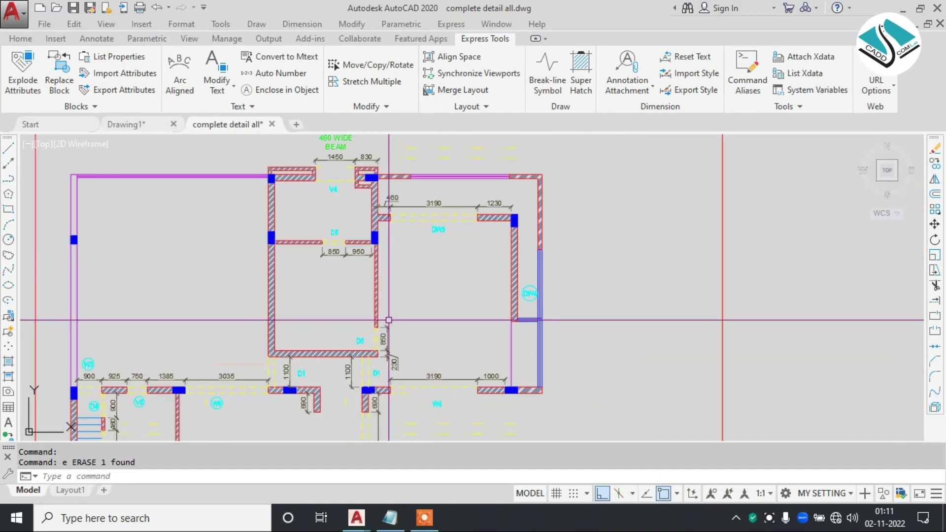
Step: Enclose the six tags (D5, both D1s, V4, DW3) in constant-size slots at the default offset
{"action": "left_click", "coordinate": [282, 90]}
{"action": "scroll", "coordinate": [335, 172], "scroll_direction": "up", "scroll_amount": 2}
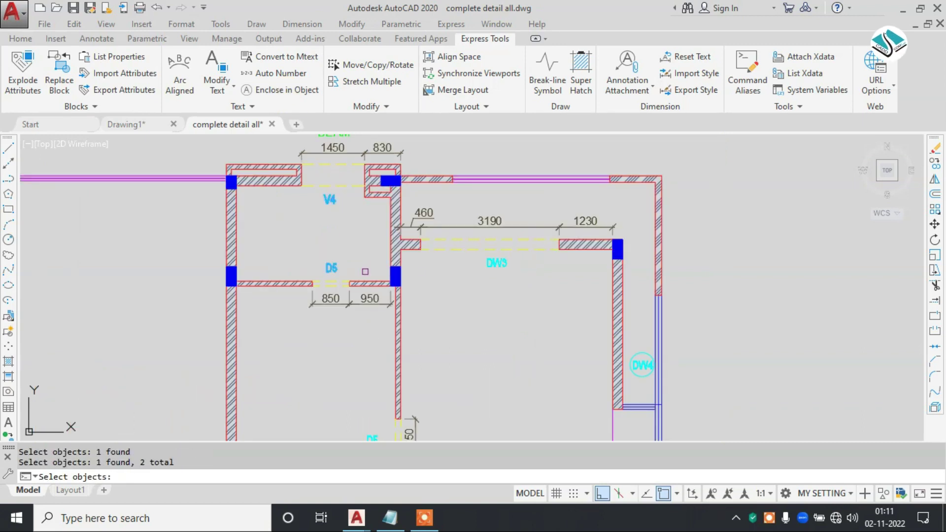
{"action": "middle_click_drag", "start_coordinate": [434, 393], "coordinate": [421, 189]}
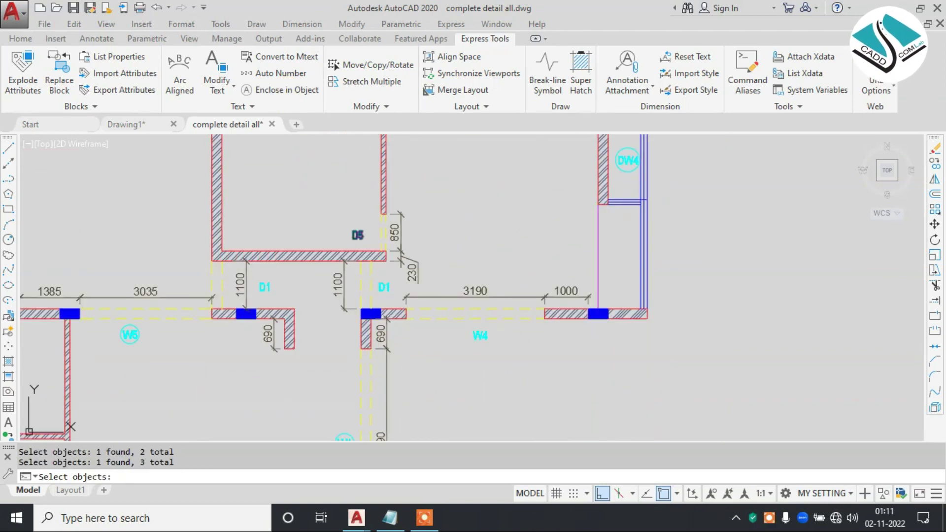
{"action": "left_click", "coordinate": [389, 288]}
{"action": "key", "text": "Return"}
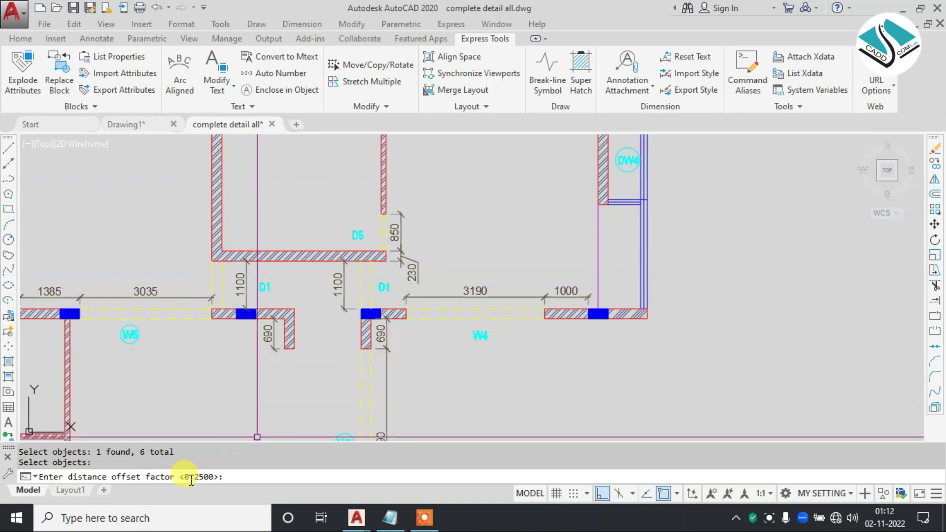
{"action": "key", "text": "Return"}
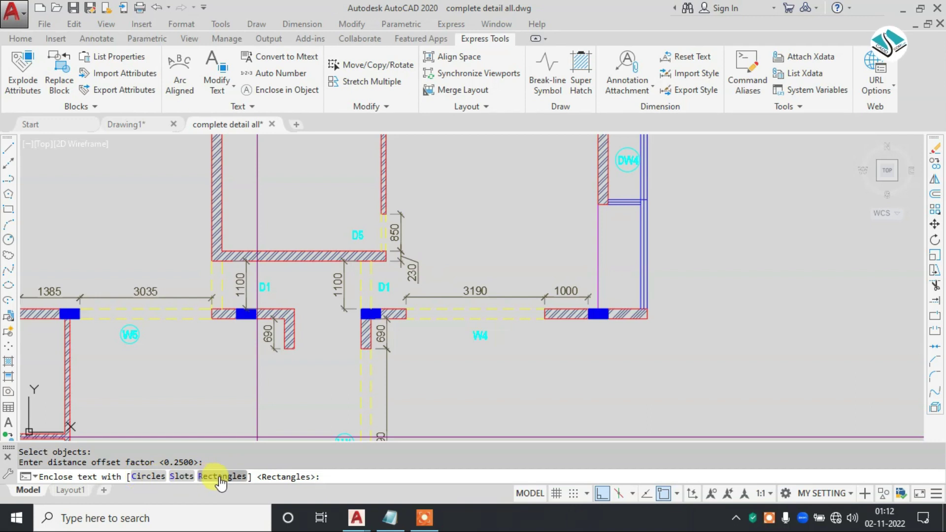
{"action": "left_click", "coordinate": [193, 477]}
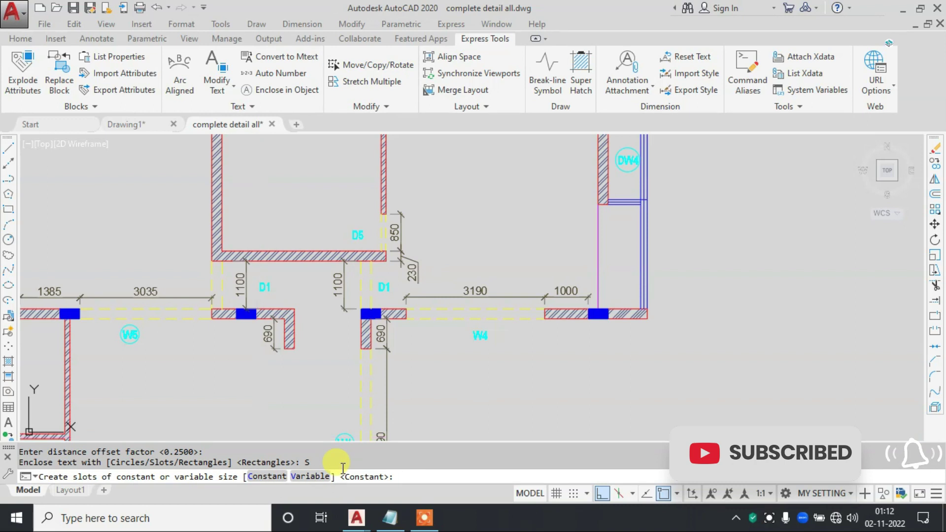
{"action": "key", "text": "Return"}
{"action": "key", "text": "Return"}
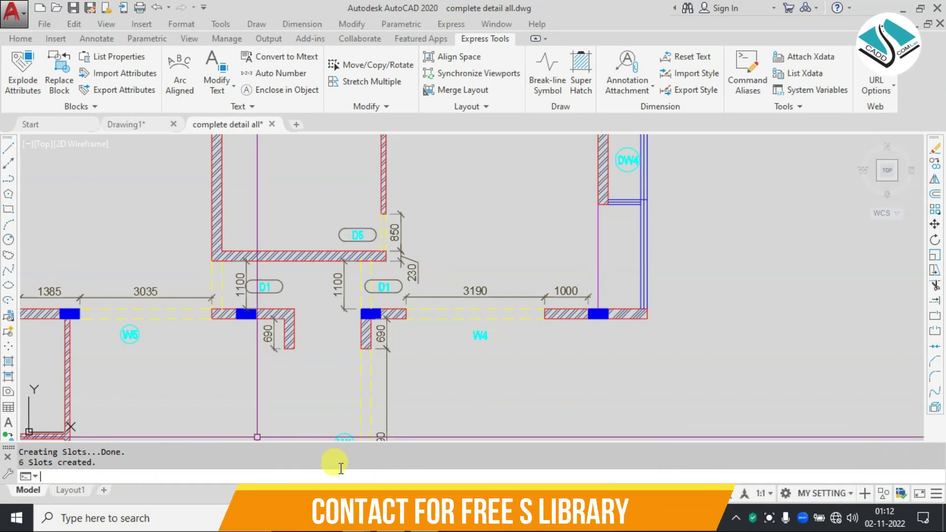
{"action": "scroll", "coordinate": [493, 207], "scroll_direction": "down", "scroll_amount": 5}
{"action": "scroll", "coordinate": [350, 270], "scroll_direction": "down", "scroll_amount": 3}
{"action": "scroll", "coordinate": [350, 271], "scroll_direction": "up", "scroll_amount": 6}
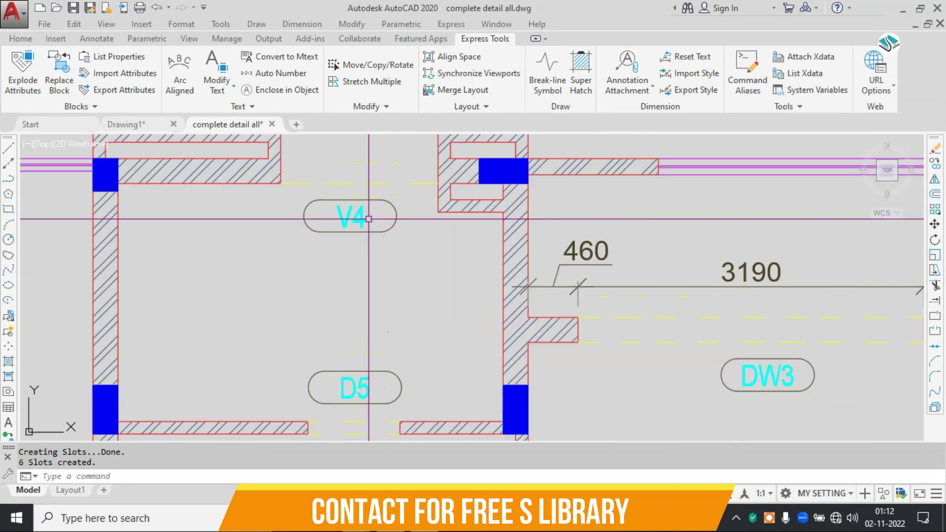
{"action": "scroll", "coordinate": [351, 240], "scroll_direction": "up", "scroll_amount": 3}
Step: Erase the existing slot around the V4 tag with E
{"action": "left_click", "coordinate": [99, 476]}
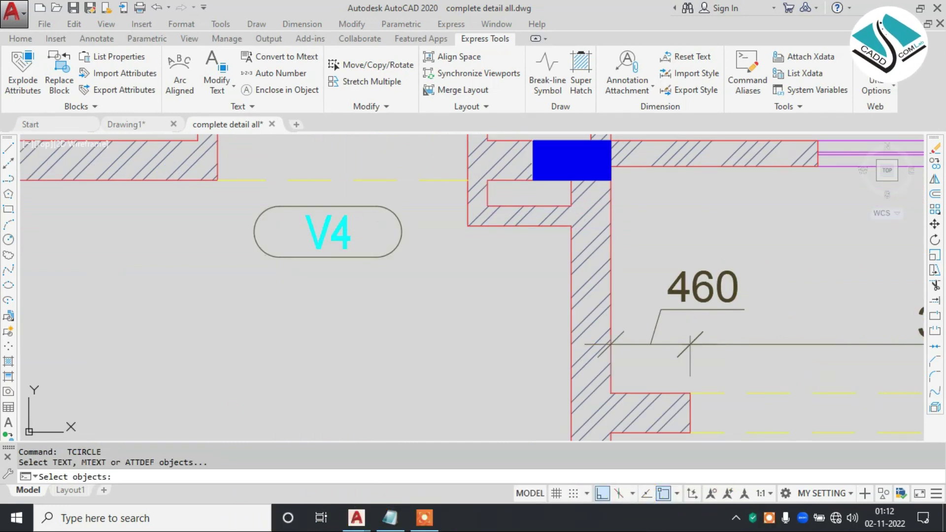
{"action": "left_click", "coordinate": [359, 206]}
{"action": "type", "text": "E"}
{"action": "key", "text": "Return"}
{"action": "key", "text": "Return"}
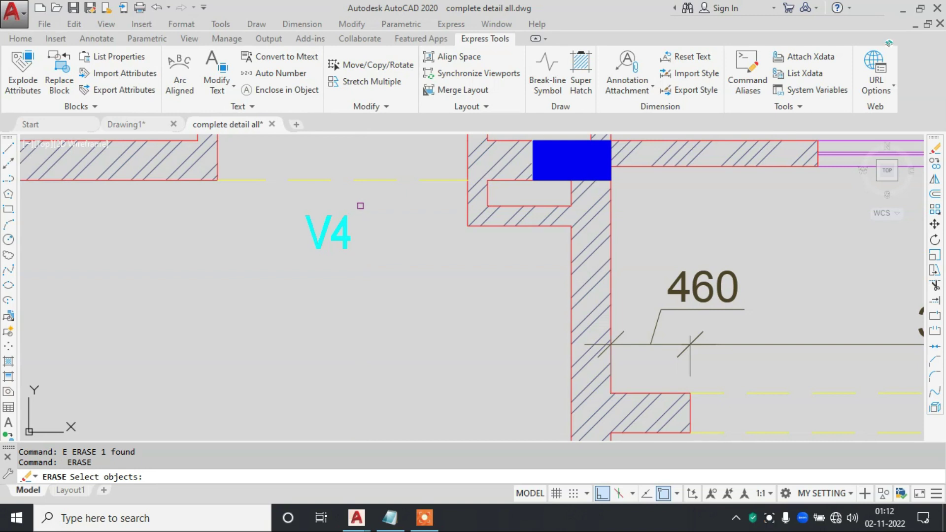
{"action": "key", "text": "Escape"}
{"action": "key", "text": "Escape"}
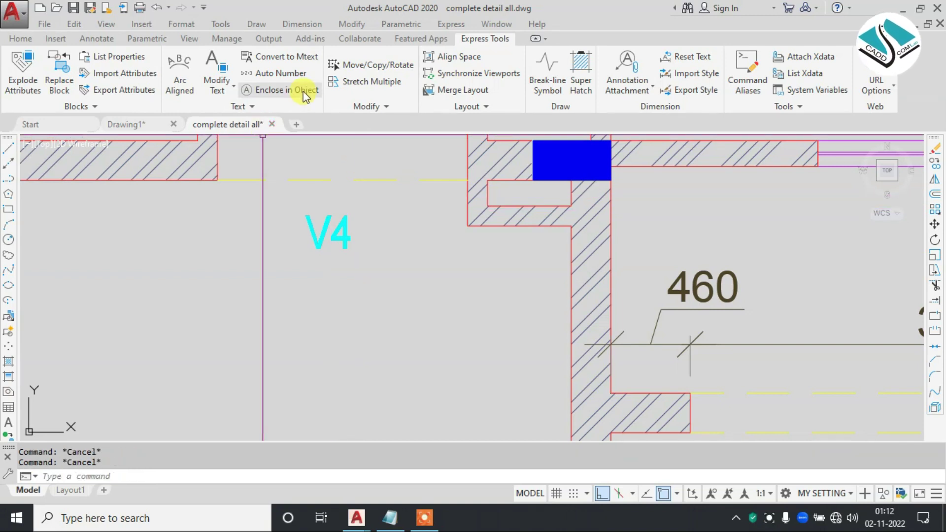
Step: Enclose the V4 label in a new constant-size slot at the default offset
{"action": "left_click", "coordinate": [301, 90]}
{"action": "left_click", "coordinate": [326, 226]}
{"action": "key", "text": "Return"}
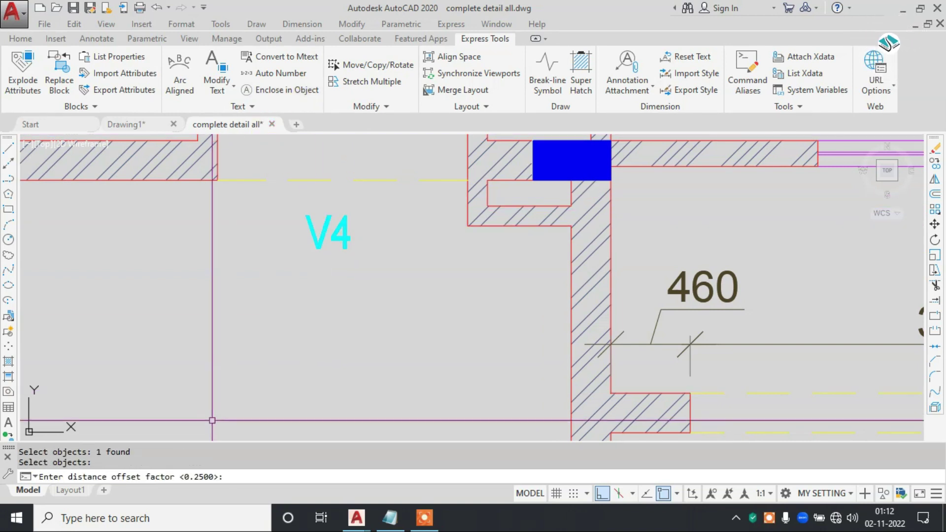
{"action": "key", "text": "Return"}
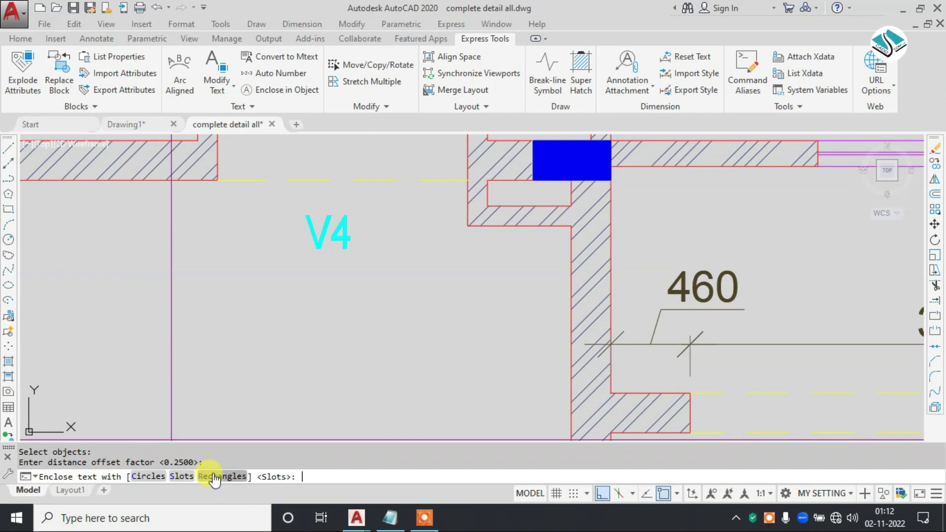
{"action": "left_click", "coordinate": [177, 475]}
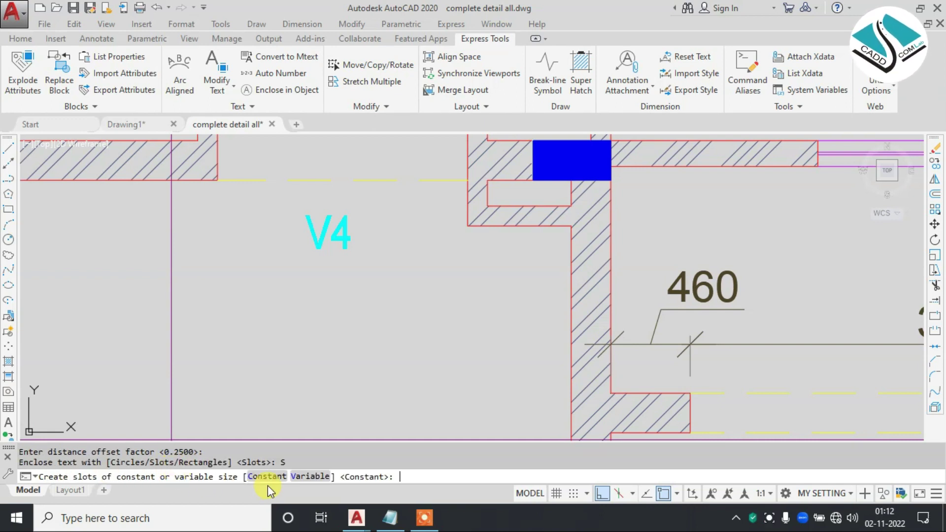
{"action": "key", "text": "Return"}
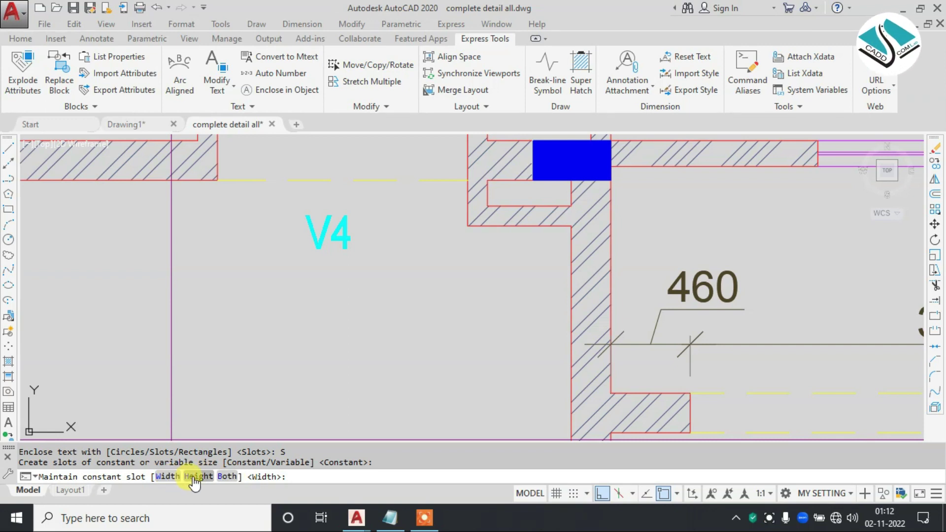
{"action": "left_click", "coordinate": [168, 476]}
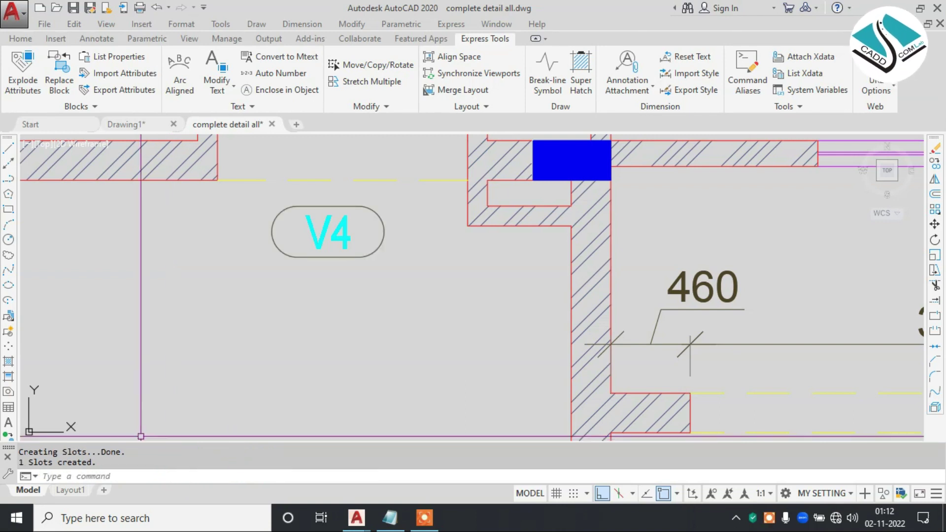
Step: Zoom around and select the new V4 slot to check it
{"action": "scroll", "coordinate": [354, 217], "scroll_direction": "up", "scroll_amount": 2}
{"action": "scroll", "coordinate": [340, 219], "scroll_direction": "up", "scroll_amount": 2}
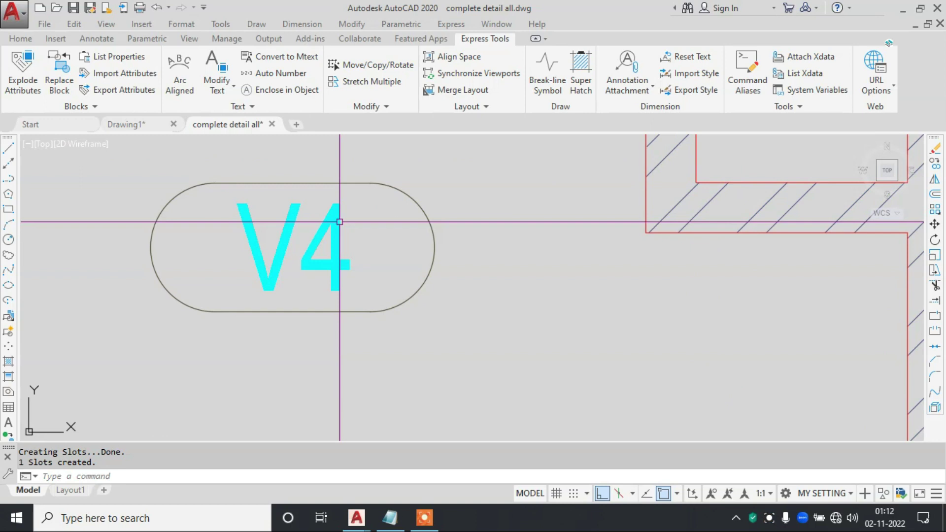
{"action": "scroll", "coordinate": [339, 231], "scroll_direction": "down", "scroll_amount": 4}
{"action": "scroll", "coordinate": [339, 234], "scroll_direction": "up", "scroll_amount": 2}
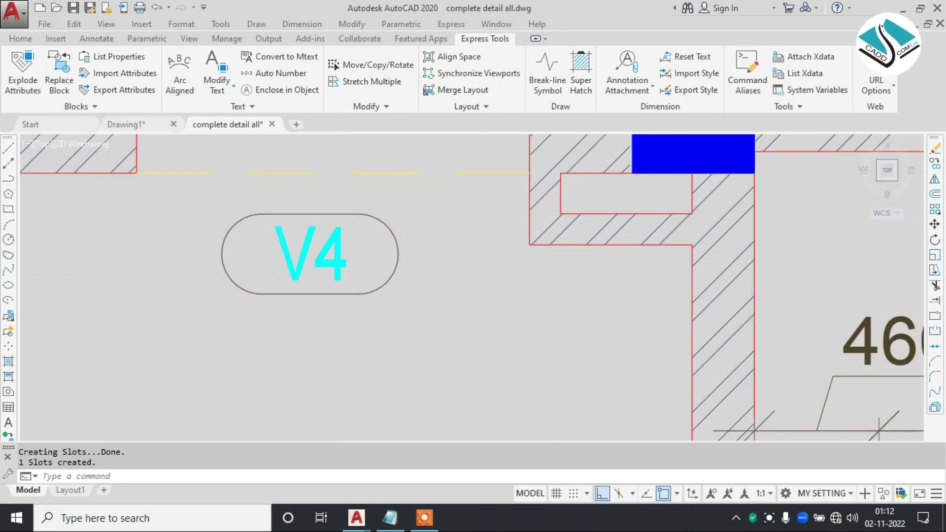
{"action": "scroll", "coordinate": [337, 224], "scroll_direction": "down", "scroll_amount": 5}
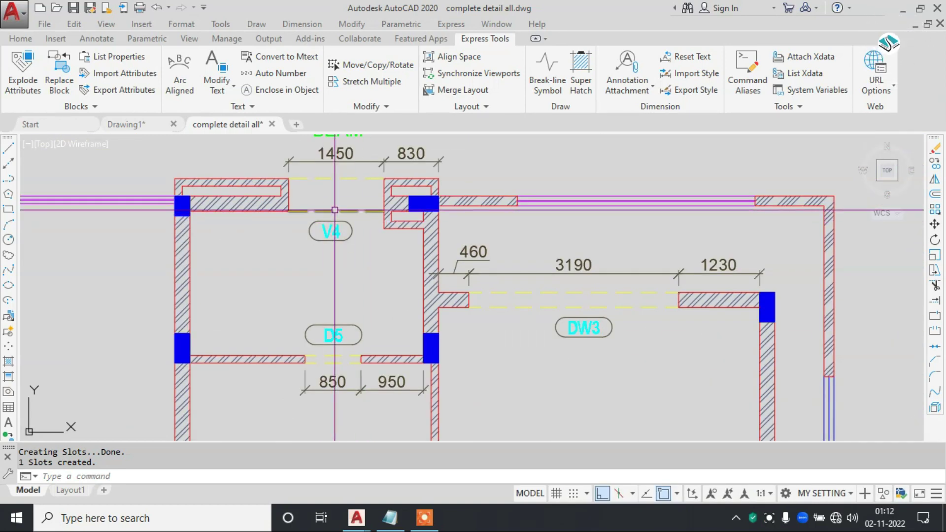
{"action": "scroll", "coordinate": [338, 224], "scroll_direction": "up", "scroll_amount": 4}
{"action": "left_click", "coordinate": [343, 225]}
{"action": "scroll", "coordinate": [341, 237], "scroll_direction": "down", "scroll_amount": 6}
{"action": "scroll", "coordinate": [341, 247], "scroll_direction": "up", "scroll_amount": 5}
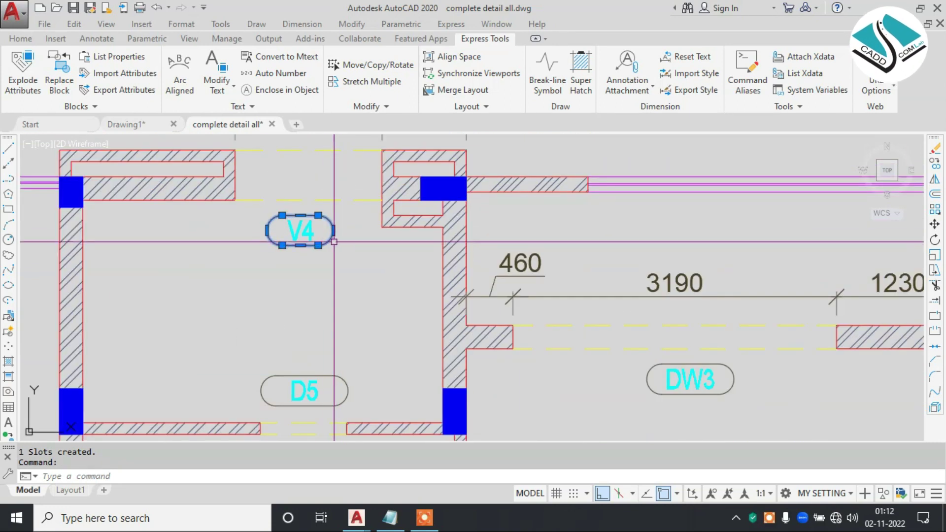
Step: Cancel the polyline edit on the slot and zoom to the GREEN 472 SQ. FT. label
{"action": "double_click", "coordinate": [325, 241]}
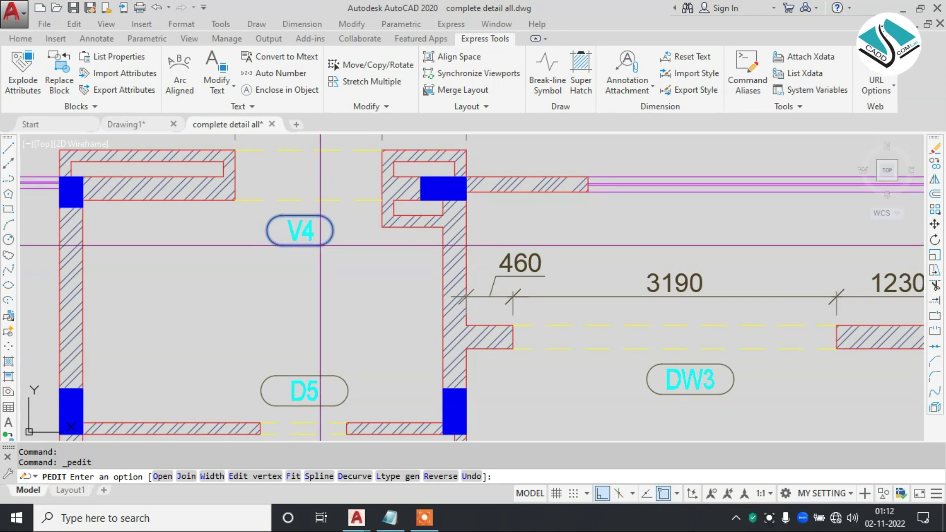
{"action": "key", "text": "Escape"}
{"action": "scroll", "coordinate": [325, 247], "scroll_direction": "down", "scroll_amount": 5}
{"action": "scroll", "coordinate": [323, 266], "scroll_direction": "down", "scroll_amount": 2}
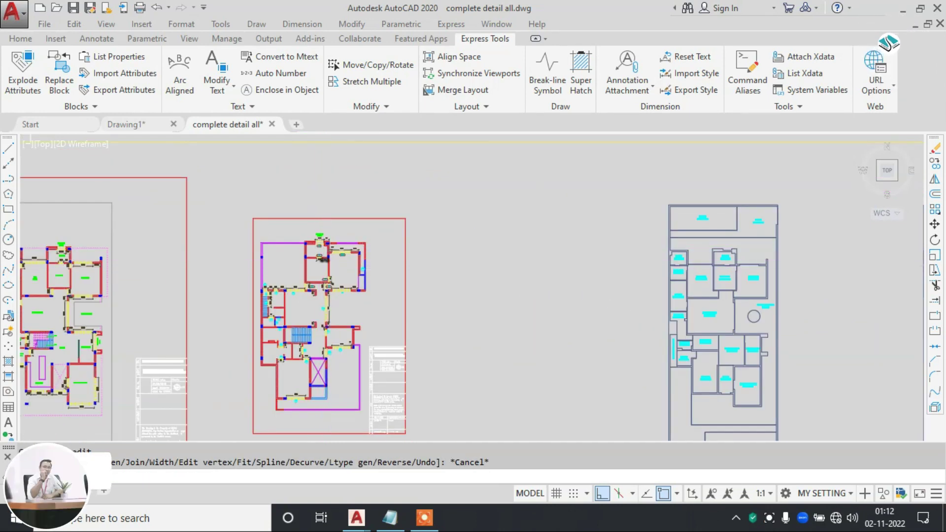
{"action": "scroll", "coordinate": [325, 266], "scroll_direction": "up", "scroll_amount": 8}
{"action": "scroll", "coordinate": [337, 250], "scroll_direction": "down", "scroll_amount": 10}
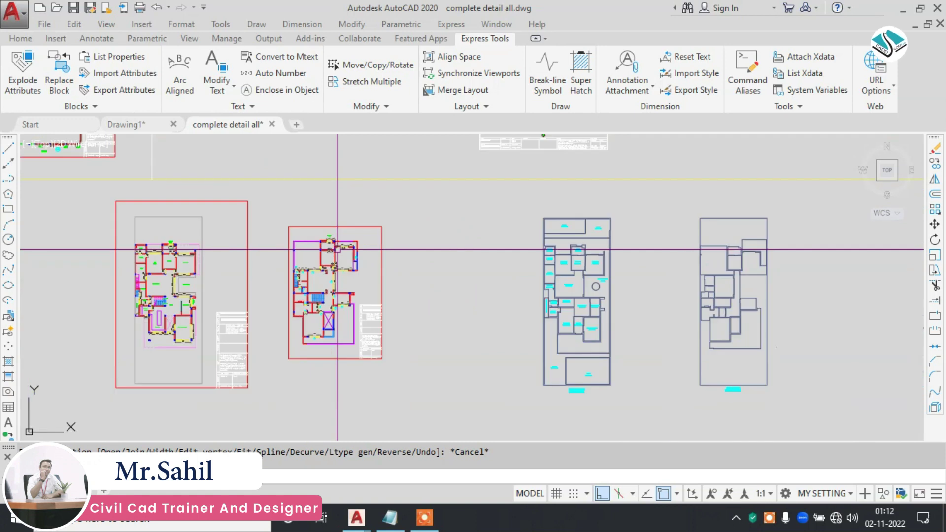
{"action": "scroll", "coordinate": [569, 226], "scroll_direction": "up", "scroll_amount": 5}
{"action": "scroll", "coordinate": [528, 209], "scroll_direction": "up", "scroll_amount": 2}
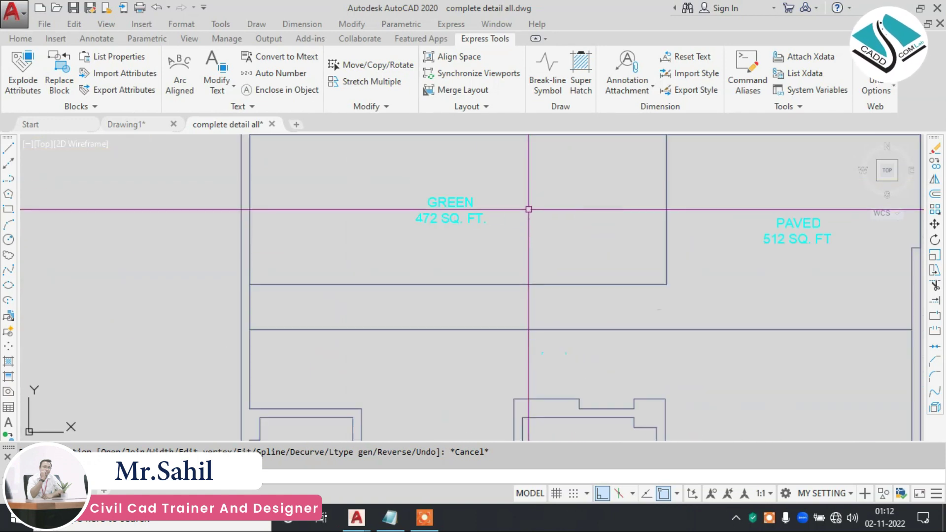
{"action": "scroll", "coordinate": [528, 210], "scroll_direction": "up", "scroll_amount": 1}
{"action": "scroll", "coordinate": [424, 214], "scroll_direction": "up", "scroll_amount": 3}
{"action": "left_click", "coordinate": [363, 211]}
{"action": "key", "text": "Escape"}
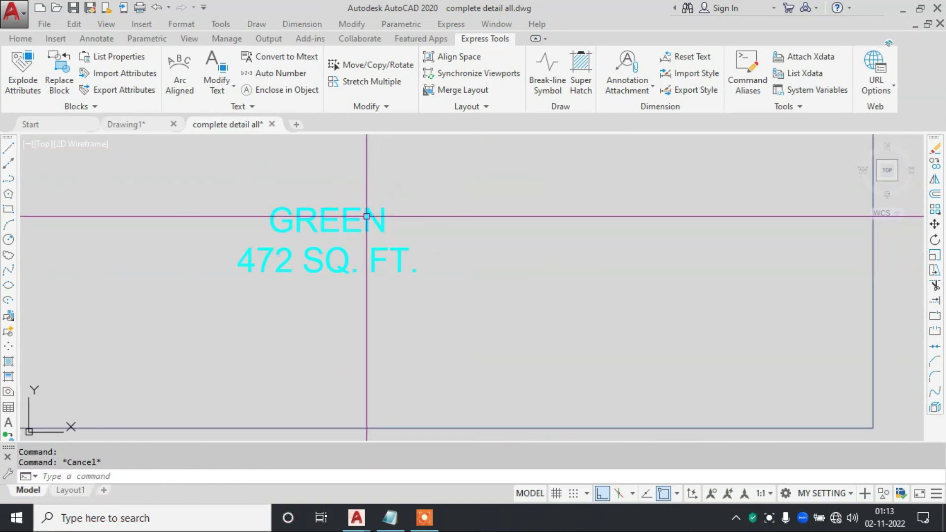
Step: Enclose the GREEN 472 SQ. FT. text in a constant-size slot at the default offset
{"action": "left_click", "coordinate": [269, 89]}
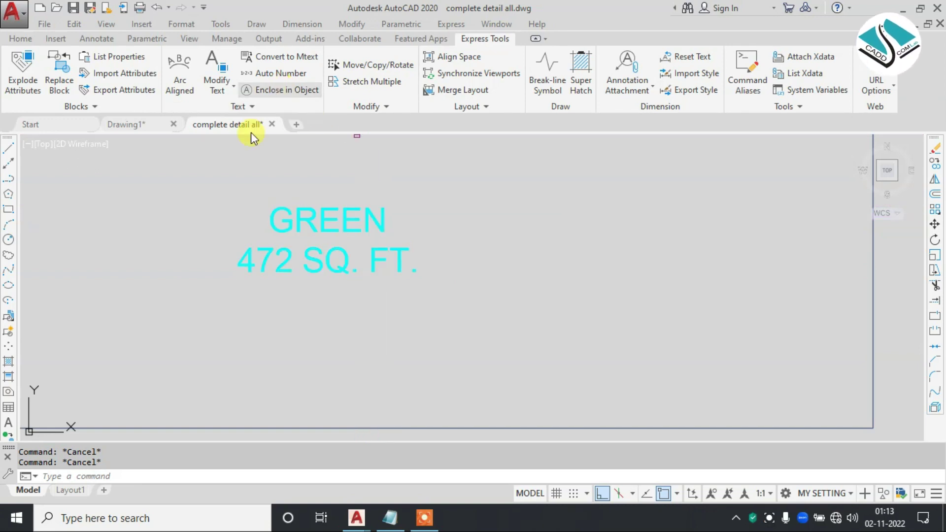
{"action": "left_click", "coordinate": [327, 223]}
{"action": "key", "text": "Return"}
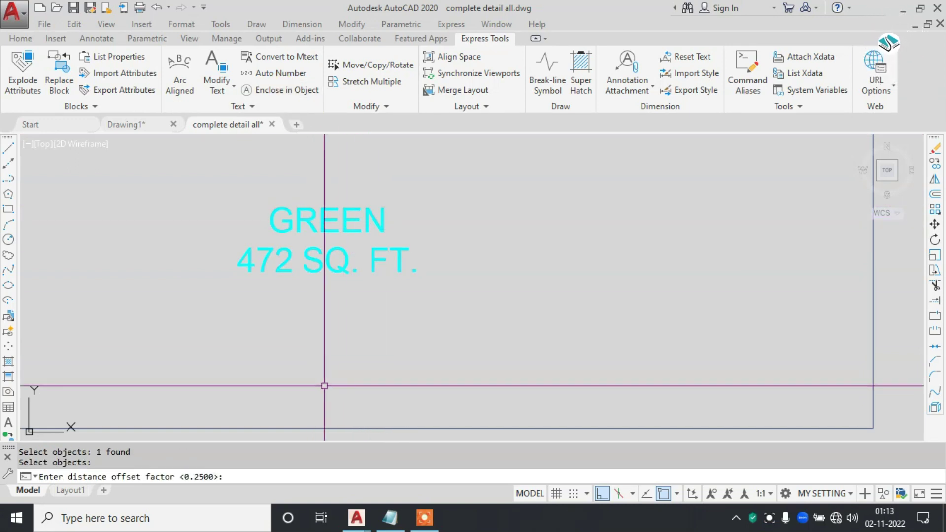
{"action": "key", "text": "Return"}
{"action": "left_click", "coordinate": [171, 476]}
{"action": "key", "text": "Return"}
{"action": "key", "text": "Return"}
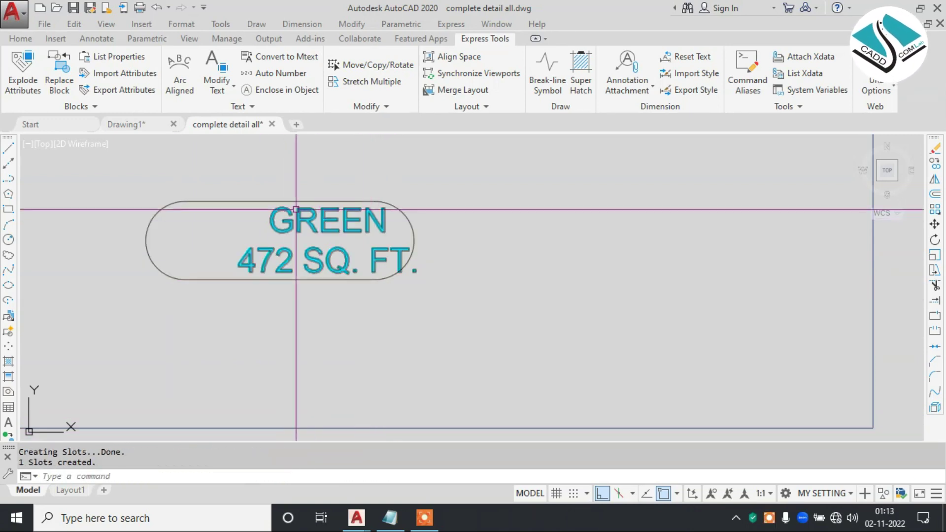
{"action": "type", "text": "m"}
{"action": "key", "text": "Return"}
Step: Cancel the accidental move of the new slot and zoom back out
{"action": "left_click", "coordinate": [190, 205]}
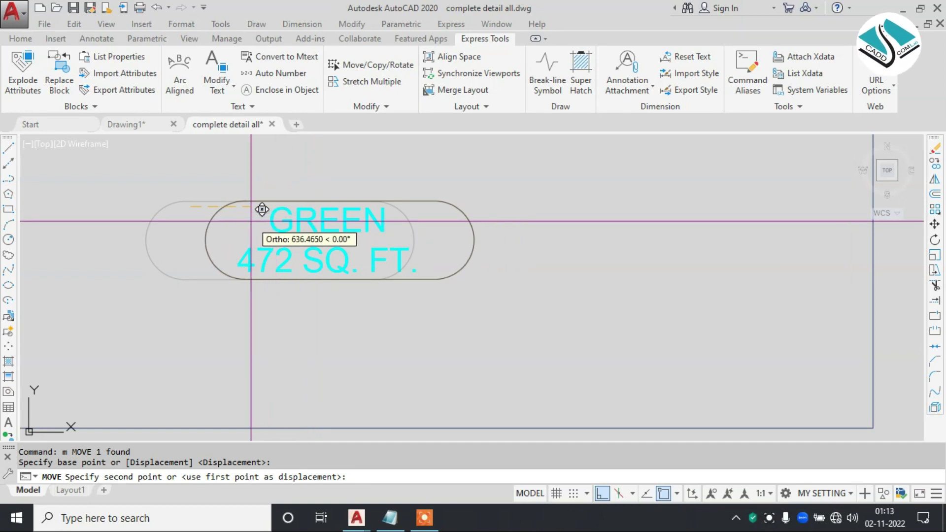
{"action": "key", "text": "Escape"}
{"action": "scroll", "coordinate": [553, 318], "scroll_direction": "down", "scroll_amount": 3}
{"action": "scroll", "coordinate": [454, 296], "scroll_direction": "down", "scroll_amount": 3}
{"action": "scroll", "coordinate": [474, 293], "scroll_direction": "down", "scroll_amount": 3}
{"action": "scroll", "coordinate": [474, 292], "scroll_direction": "down", "scroll_amount": 3}
{"action": "scroll", "coordinate": [434, 316], "scroll_direction": "down", "scroll_amount": 3}
{"action": "scroll", "coordinate": [389, 337], "scroll_direction": "down", "scroll_amount": 3}
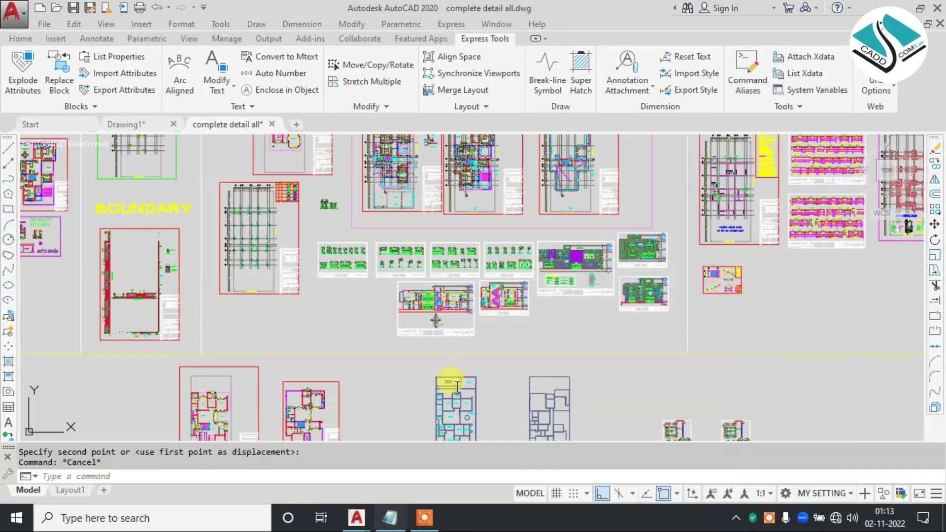
Step: Zoom in and out to survey the drawing's many sheets
{"action": "scroll", "coordinate": [394, 207], "scroll_direction": "up", "scroll_amount": 3}
{"action": "scroll", "coordinate": [374, 192], "scroll_direction": "up", "scroll_amount": 3}
{"action": "scroll", "coordinate": [357, 182], "scroll_direction": "up", "scroll_amount": 3}
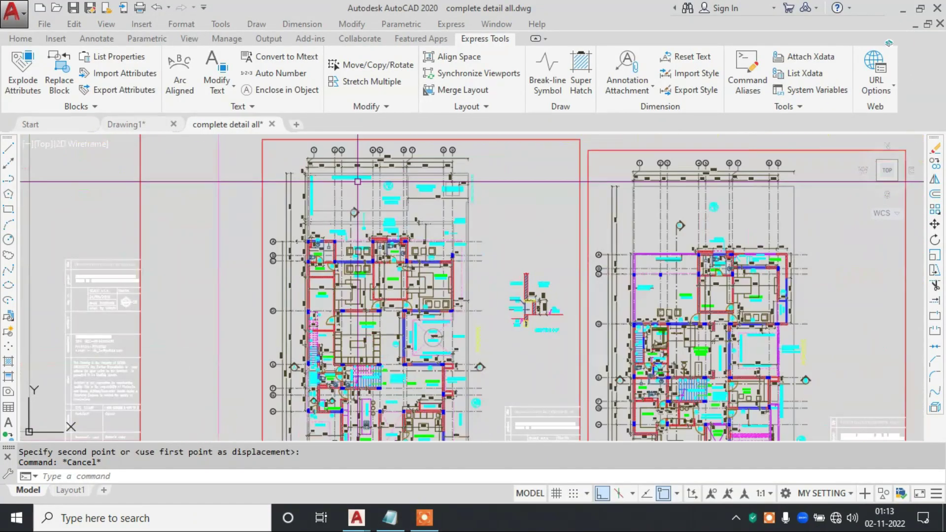
{"action": "scroll", "coordinate": [394, 187], "scroll_direction": "up", "scroll_amount": 3}
{"action": "scroll", "coordinate": [429, 191], "scroll_direction": "down", "scroll_amount": 3}
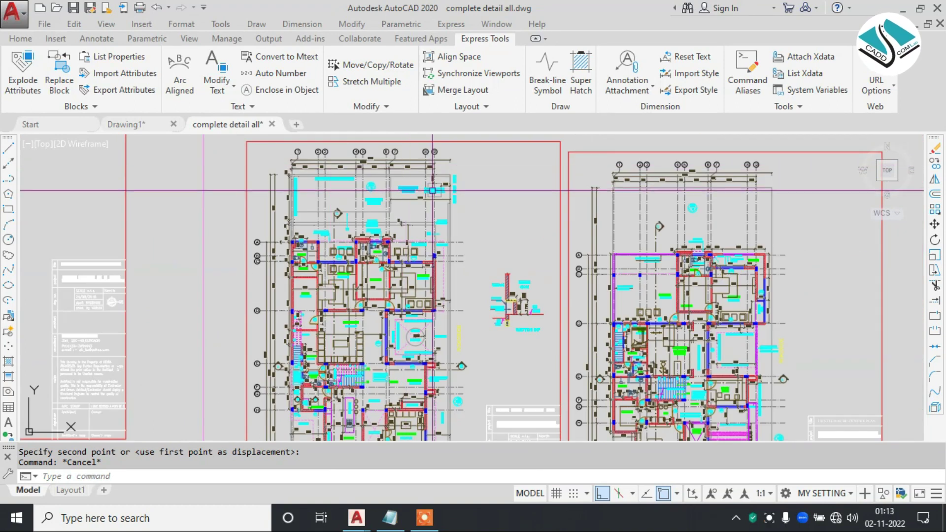
{"action": "scroll", "coordinate": [432, 190], "scroll_direction": "down", "scroll_amount": 3}
{"action": "scroll", "coordinate": [369, 228], "scroll_direction": "up", "scroll_amount": 1}
{"action": "scroll", "coordinate": [369, 228], "scroll_direction": "down", "scroll_amount": 2}
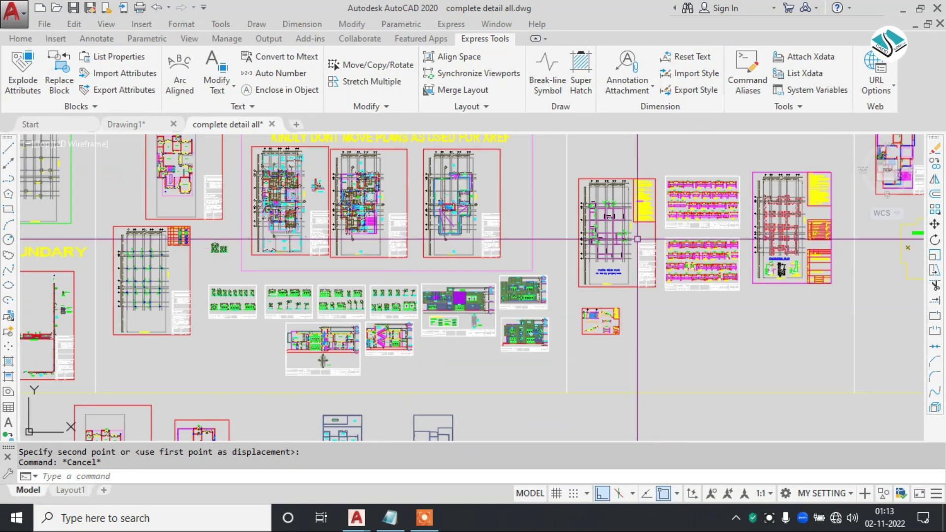
{"action": "scroll", "coordinate": [544, 202], "scroll_direction": "up", "scroll_amount": 4}
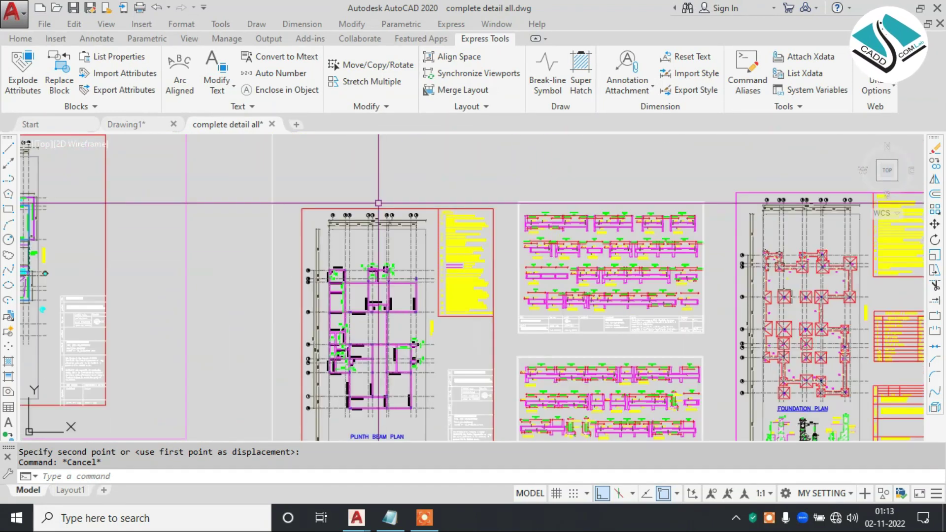
{"action": "scroll", "coordinate": [378, 202], "scroll_direction": "down", "scroll_amount": 3}
{"action": "scroll", "coordinate": [508, 199], "scroll_direction": "up", "scroll_amount": 3}
{"action": "scroll", "coordinate": [507, 199], "scroll_direction": "up", "scroll_amount": 1}
{"action": "scroll", "coordinate": [610, 193], "scroll_direction": "down", "scroll_amount": 3}
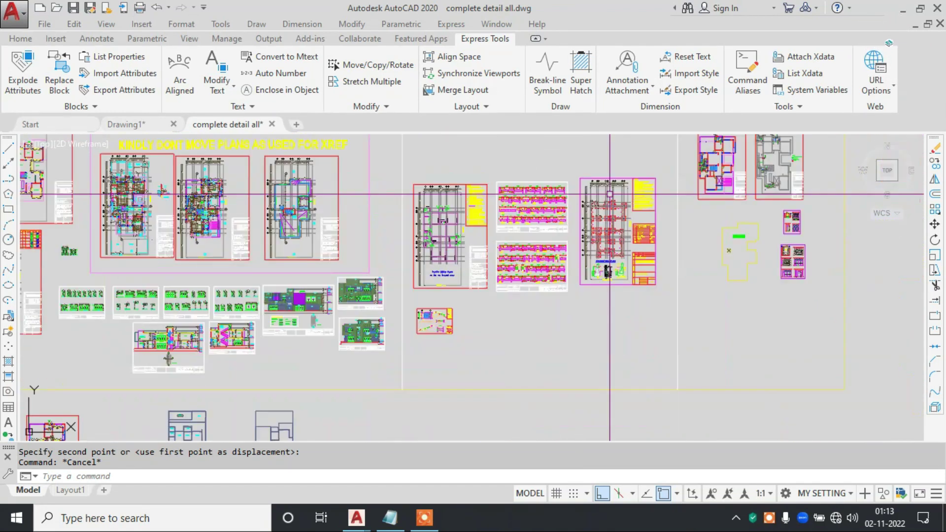
Step: Pan across the other sheets, then bring the Tcount/Tcircle Notepad notes to the front
{"action": "middle_click_drag", "start_coordinate": [49, 232], "coordinate": [320, 247]}
{"action": "middle_click_drag", "start_coordinate": [231, 246], "coordinate": [277, 253]}
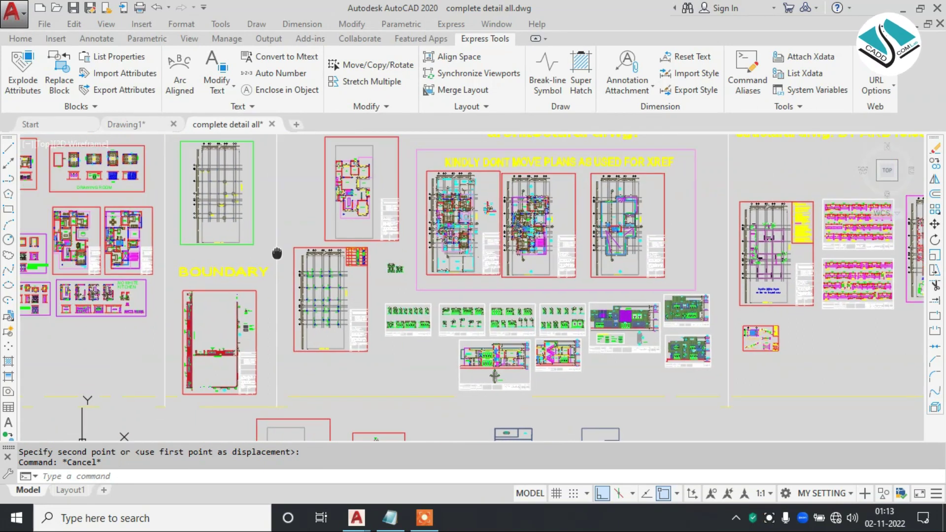
{"action": "scroll", "coordinate": [277, 253], "scroll_direction": "down", "scroll_amount": 2}
{"action": "left_click", "coordinate": [390, 518]}
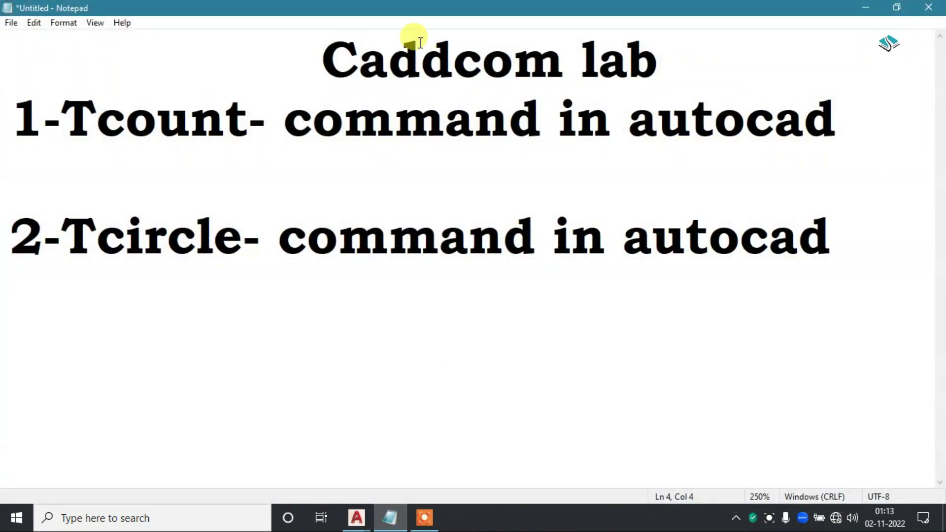
Step: Restore the Notepad notes to a smaller window over the drawing and adjust text zoom
{"action": "left_click_drag", "start_coordinate": [420, 8], "coordinate": [687, 85]}
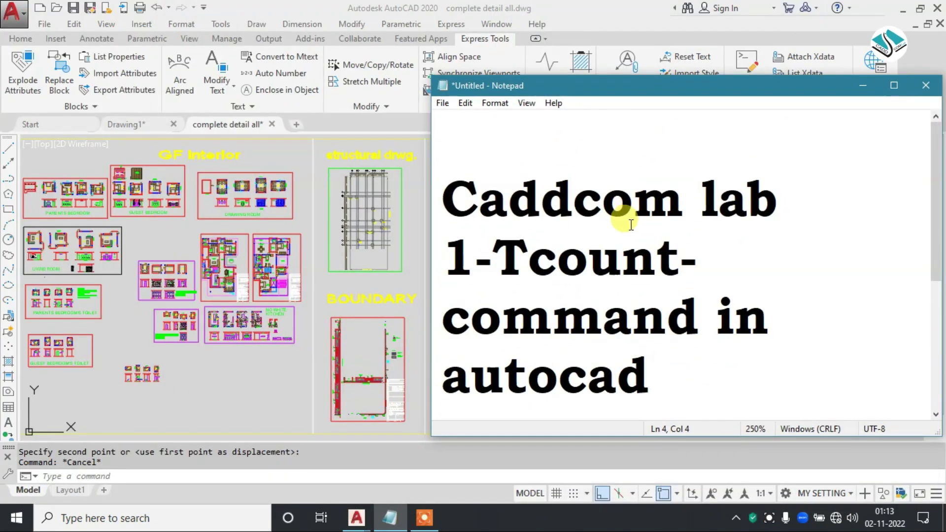
{"action": "scroll", "coordinate": [630, 224], "scroll_direction": "down", "scroll_amount": 8, "text": "ctrl"}
{"action": "scroll", "coordinate": [631, 224], "scroll_direction": "down", "scroll_amount": 3, "text": "ctrl"}
{"action": "scroll", "coordinate": [629, 225], "scroll_direction": "up", "scroll_amount": 1, "text": "ctrl"}
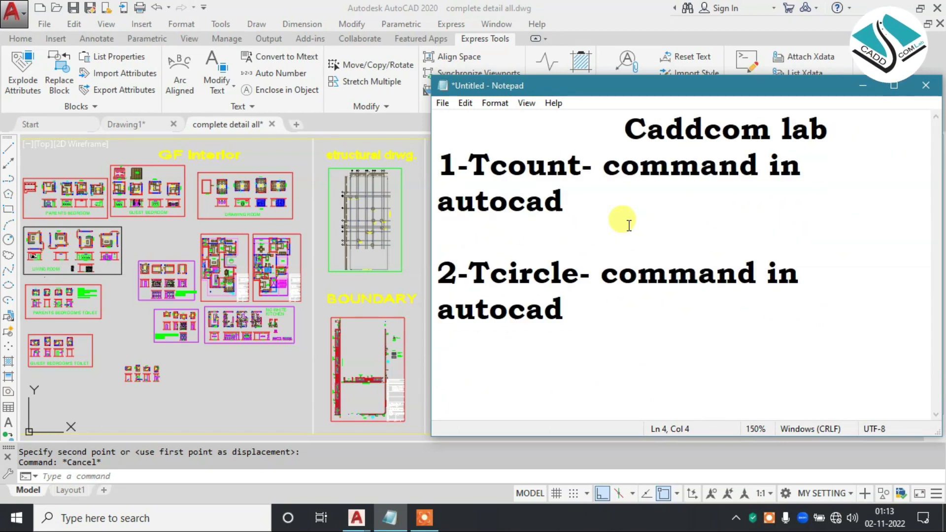
{"action": "scroll", "coordinate": [629, 225], "scroll_direction": "down", "scroll_amount": 1, "text": "ctrl"}
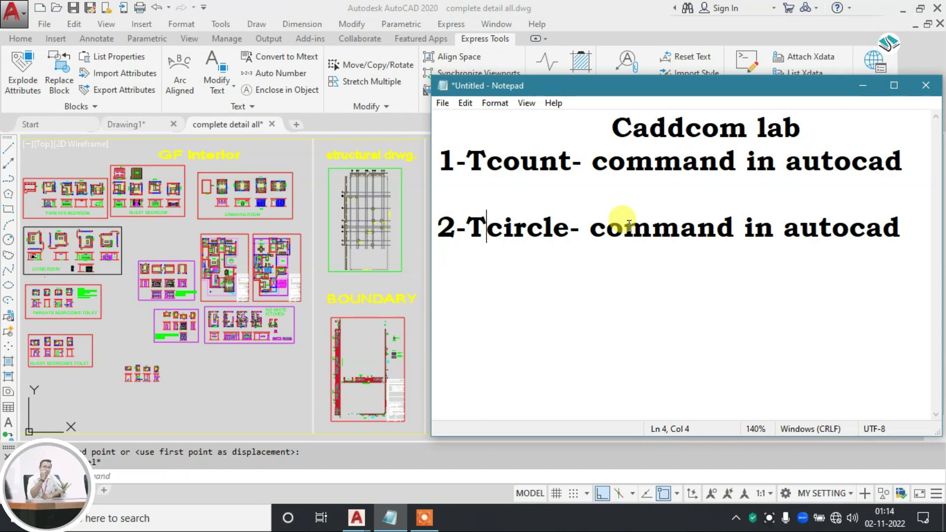
{"action": "left_click", "coordinate": [423, 525]}
{"action": "left_click", "coordinate": [558, 495]}
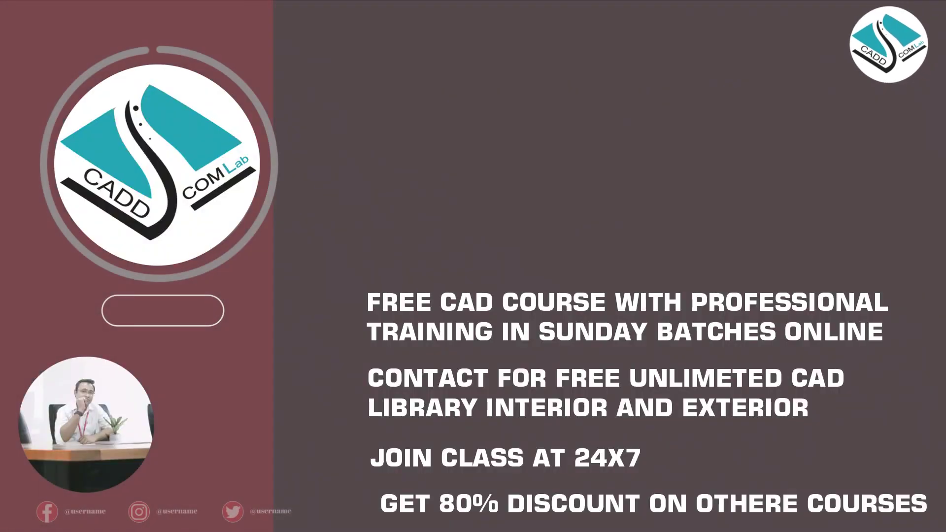